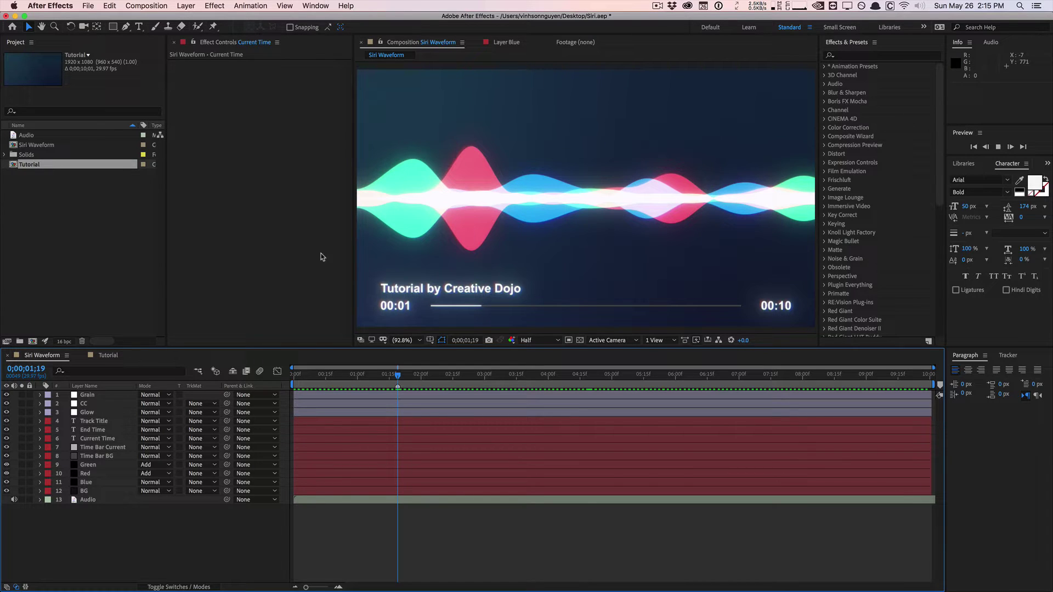
- Play back the finished Siri Waveform composition to review the animation, and stop the preview
key("space")
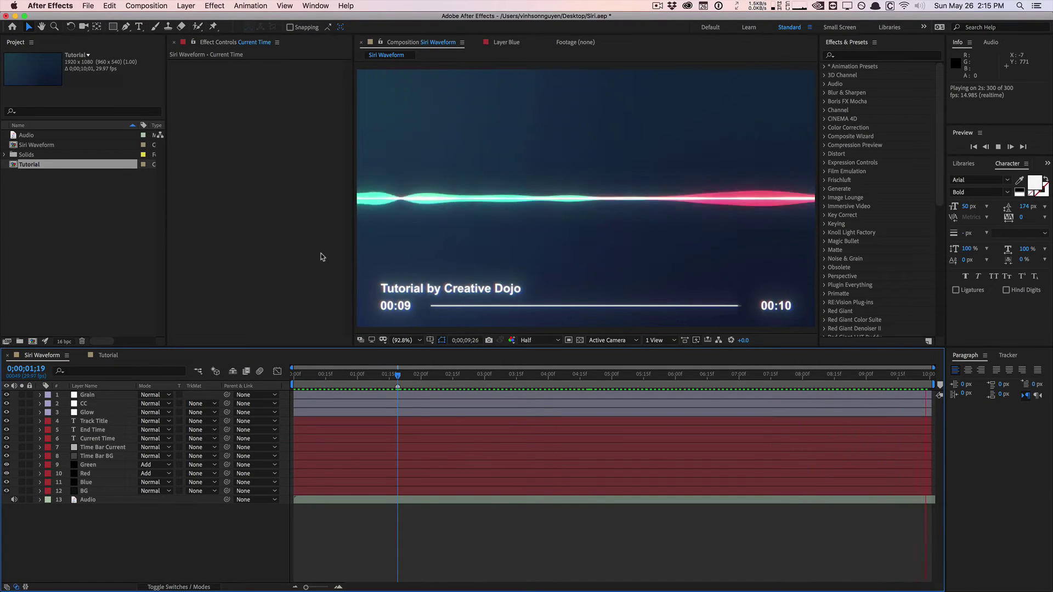
left_click(322, 257)
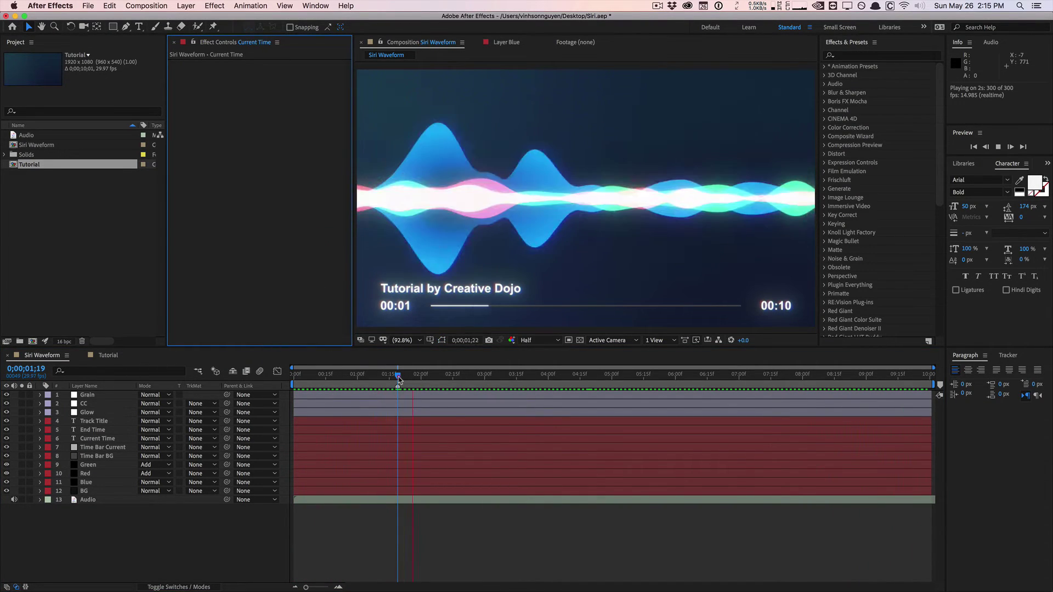
left_click(398, 378)
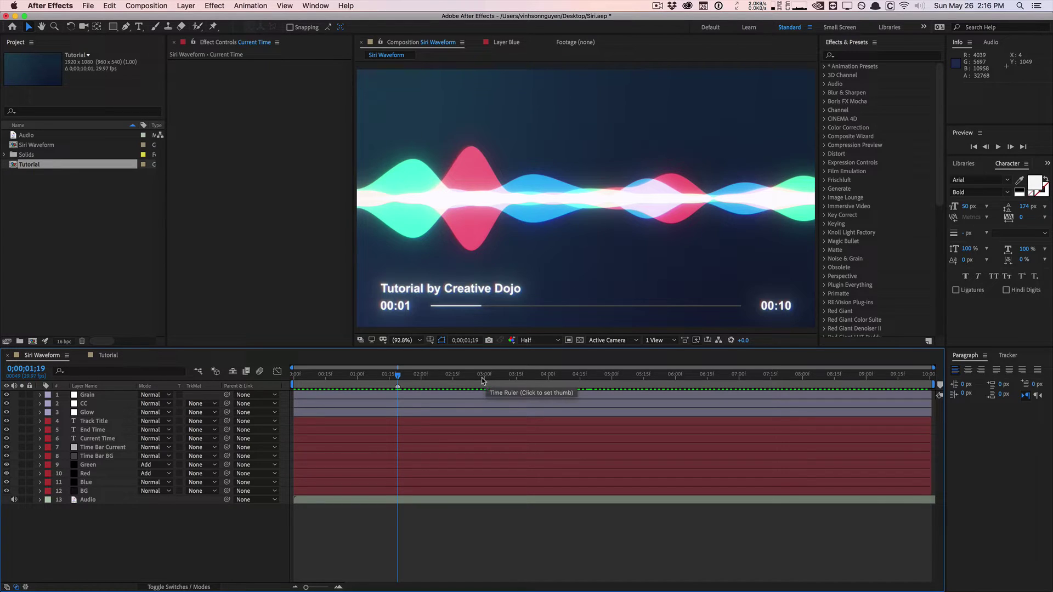
- In the Tutorial composition, reveal the Audio layer's waveform and scrub through the timeline
left_click(115, 357)
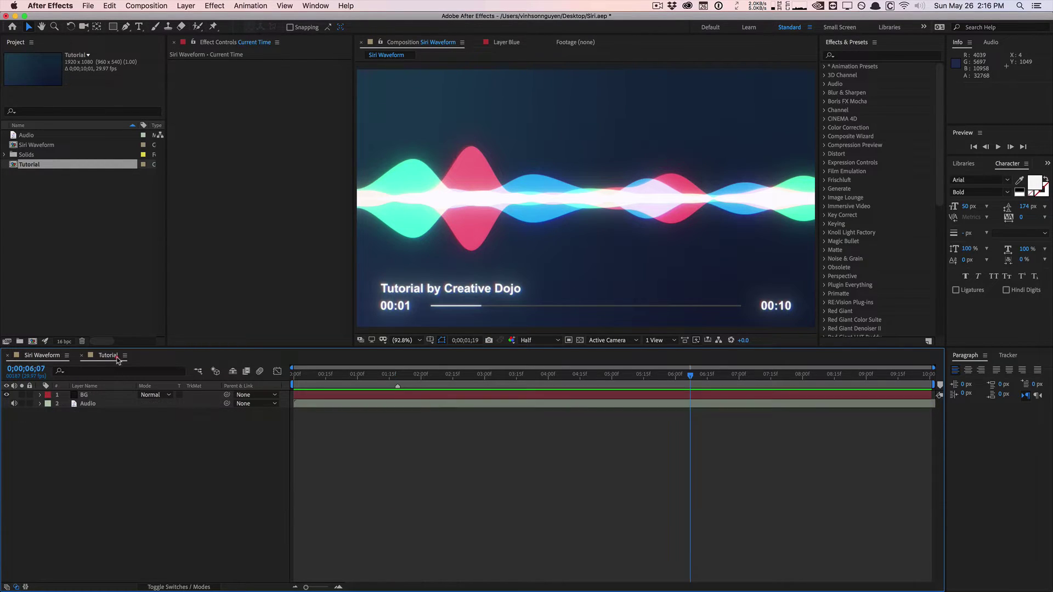
left_click(108, 404)
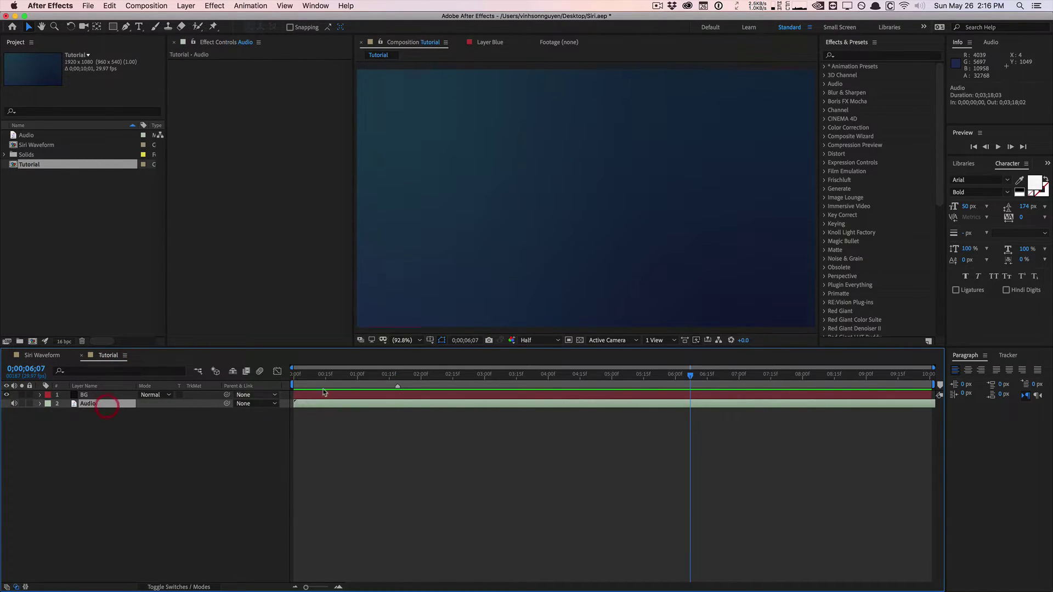
left_click(327, 377)
left_click_drag(310, 379, 487, 378)
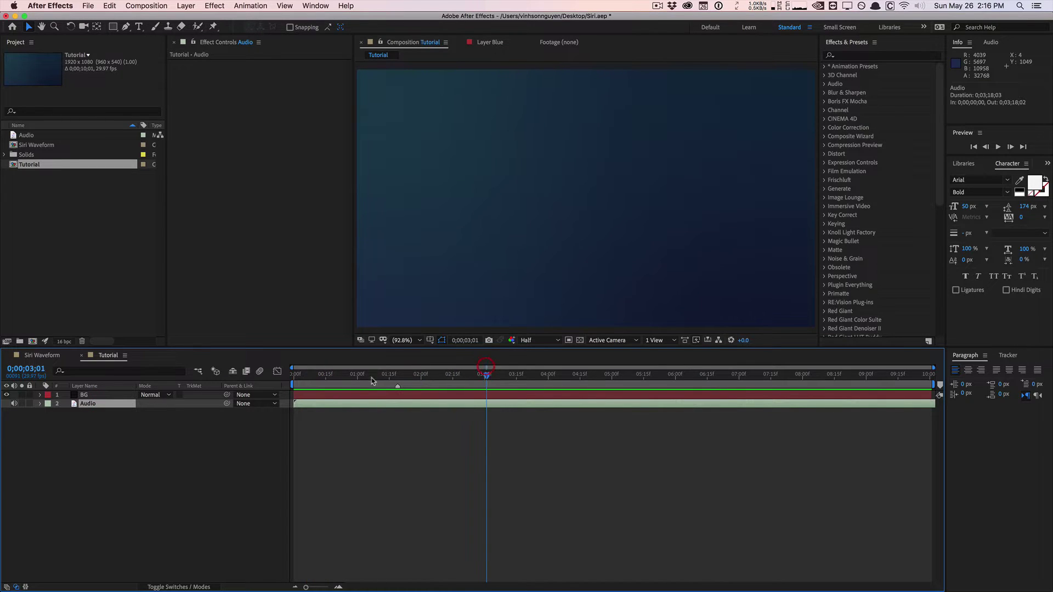
key("l")
key("l")
left_click_drag(311, 377, 509, 369)
- With the time at 0;00;01;19, create a black, composition-sized solid named Waveform Blue above the BG layer
left_click(98, 395)
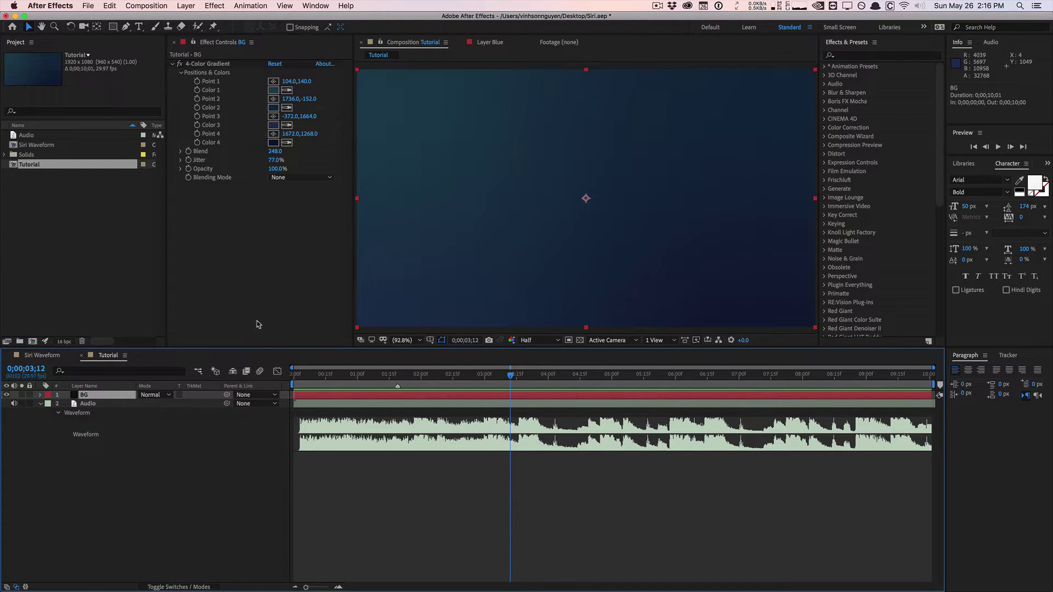
left_click_drag(330, 376, 397, 375)
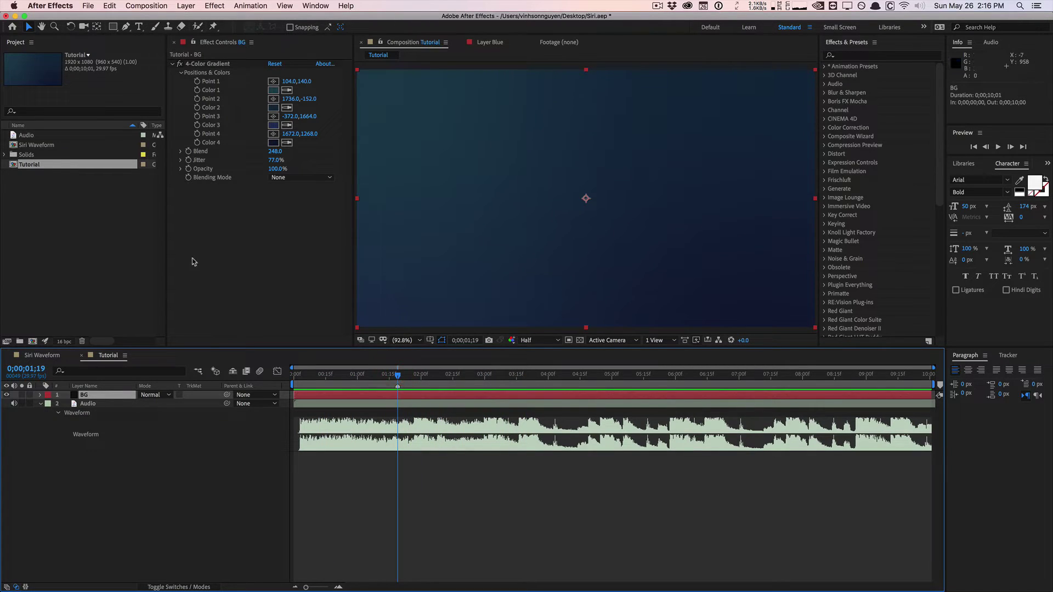
left_click(186, 6)
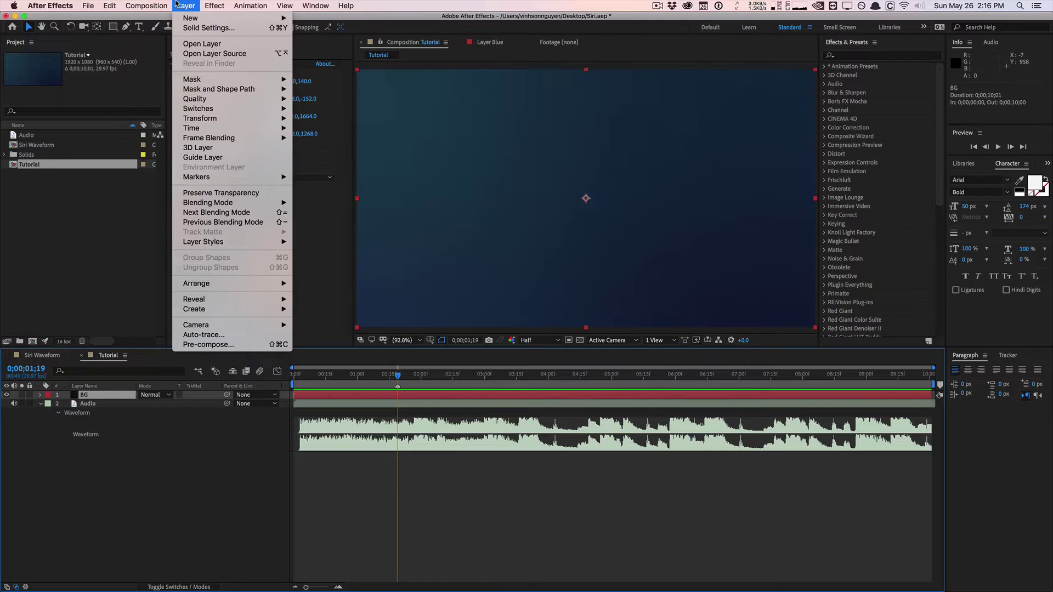
mouse_move(186, 6)
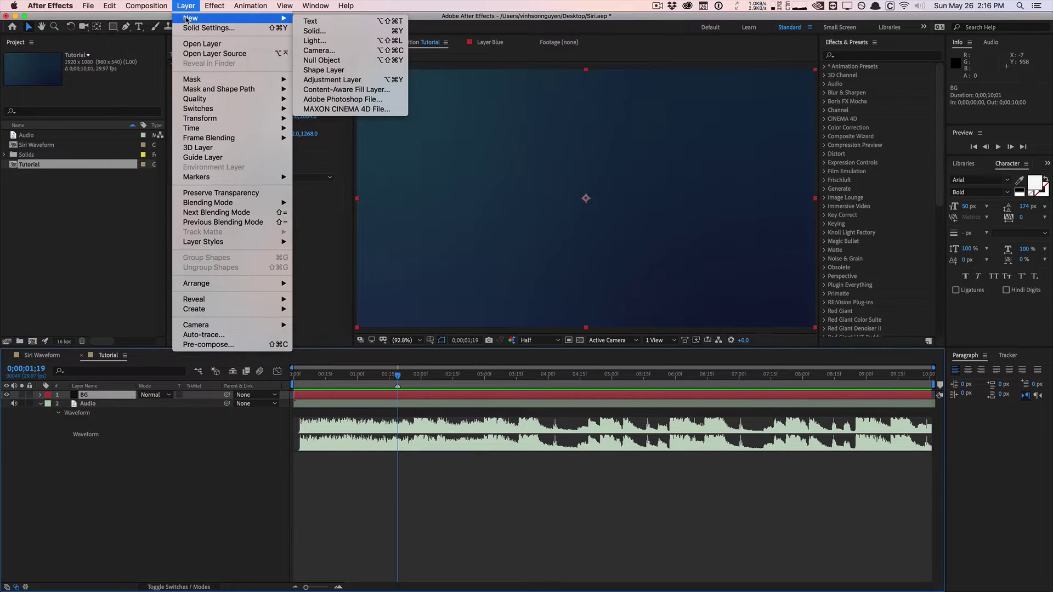
left_click(307, 30)
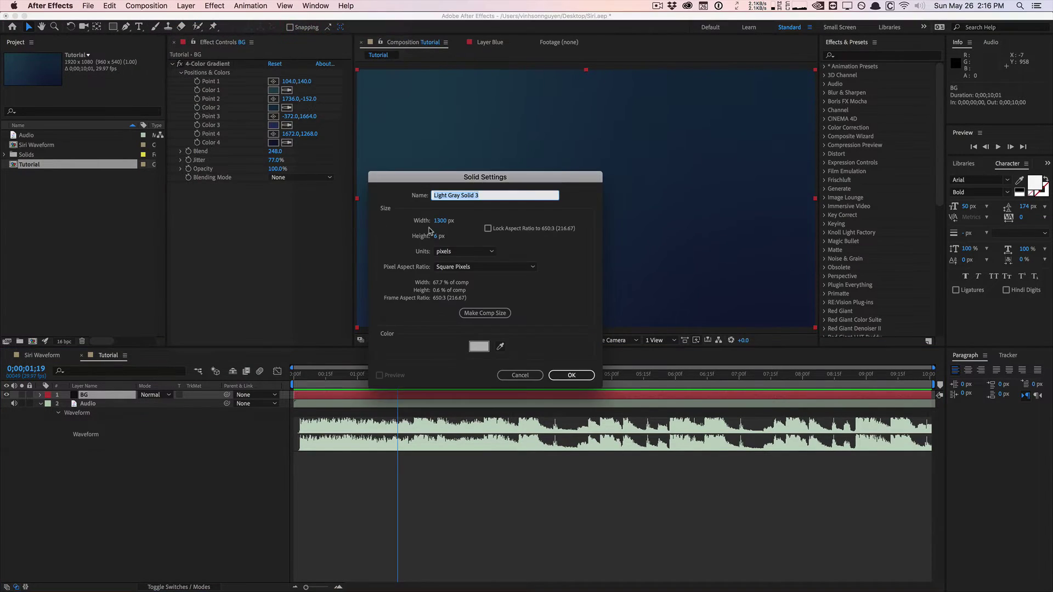
left_click_drag(441, 182, 443, 169)
type("Waveform Blue")
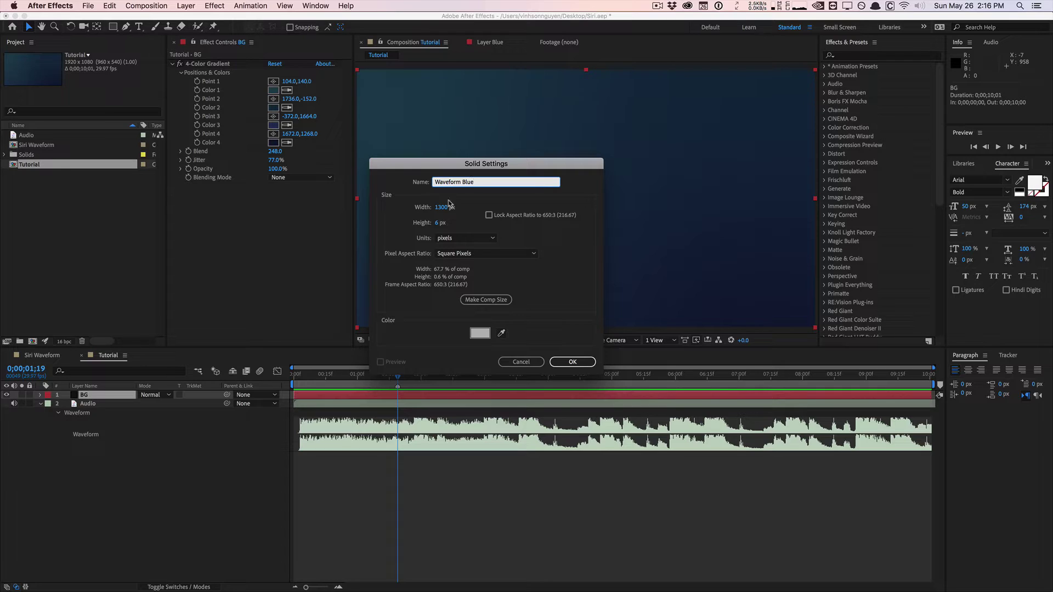
left_click(486, 300)
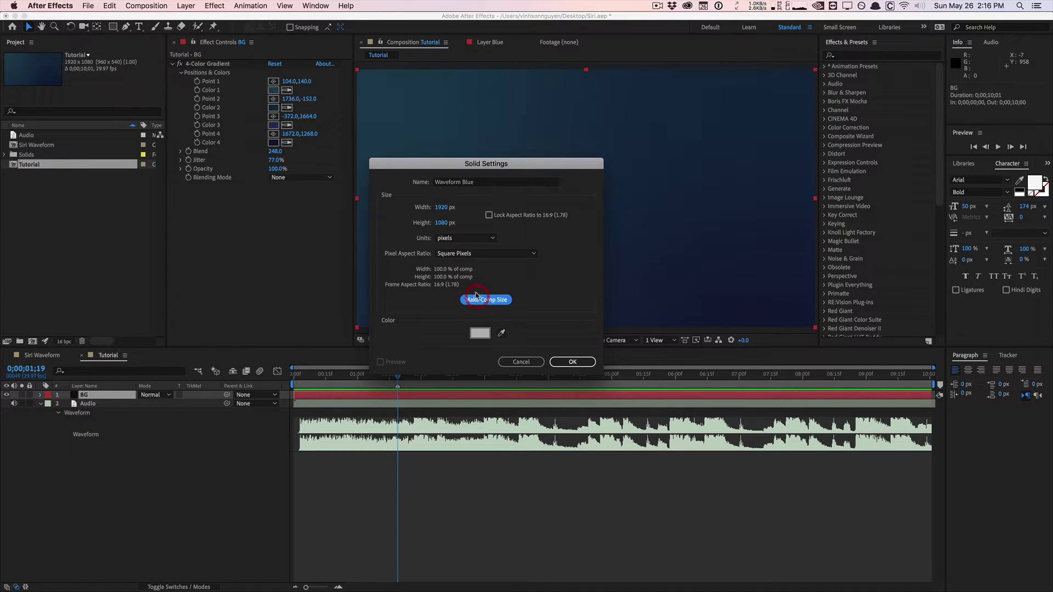
left_click(479, 333)
left_click(431, 474)
left_click(502, 349)
left_click(586, 363)
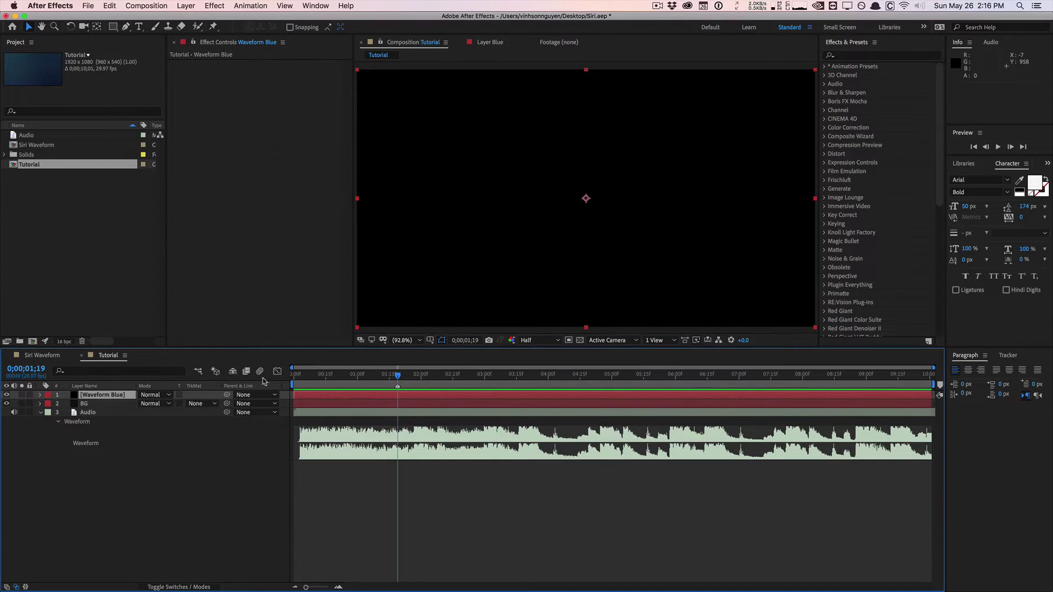
- Apply the Audio Spectrum effect from the Generate category to the Waveform Blue solid
left_click(223, 6)
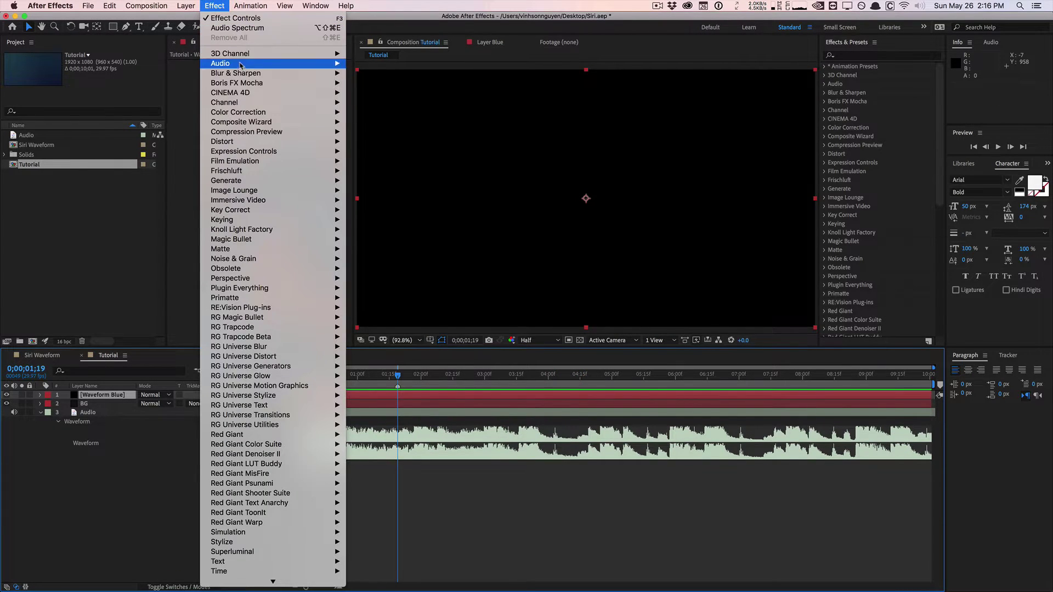
mouse_move(258, 162)
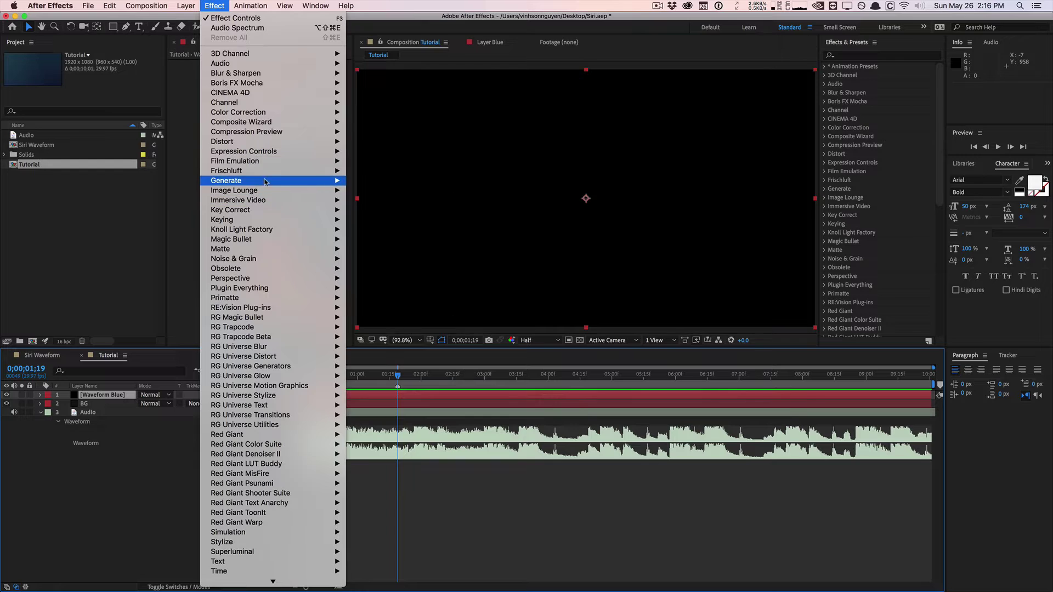
mouse_move(266, 182)
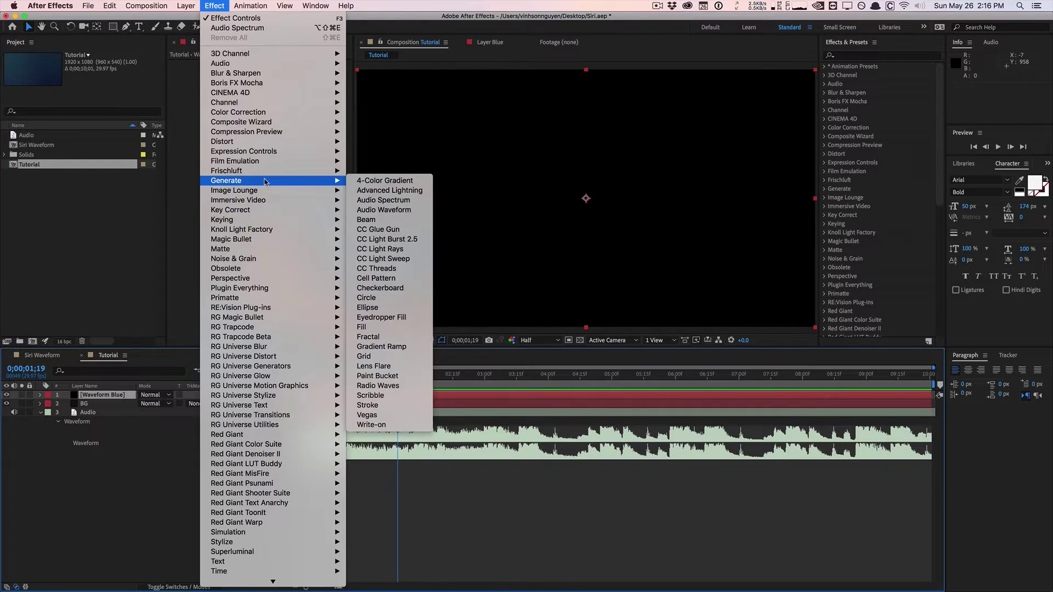
left_click(384, 200)
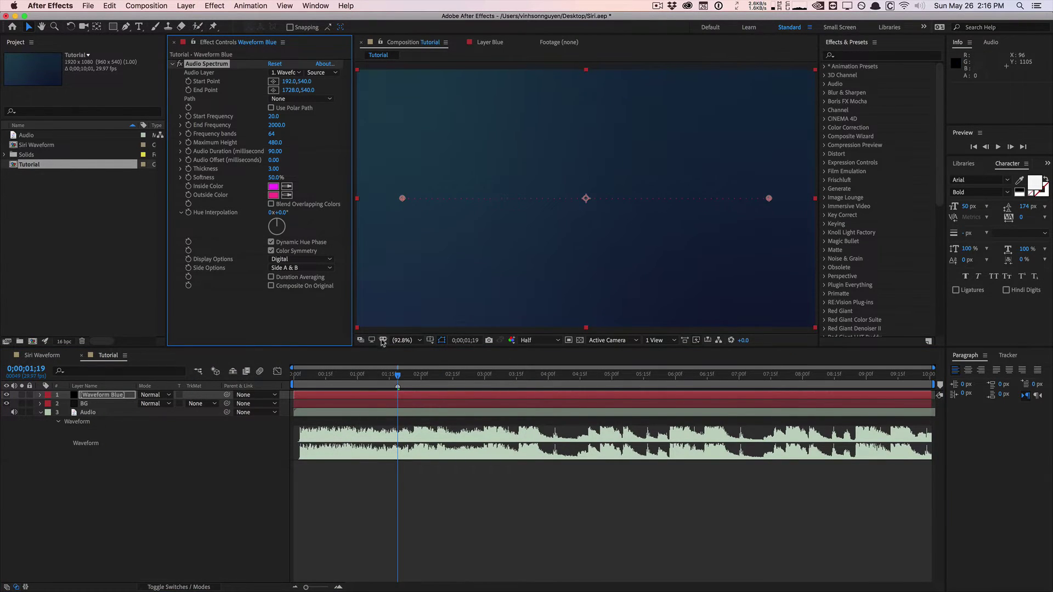
- Set the Audio Spectrum's audio layer to 3. Audio and scrub the timeline to check its response
mouse_move(399, 376)
left_mouse_down()
mouse_move(541, 375)
mouse_move(400, 372)
left_mouse_up()
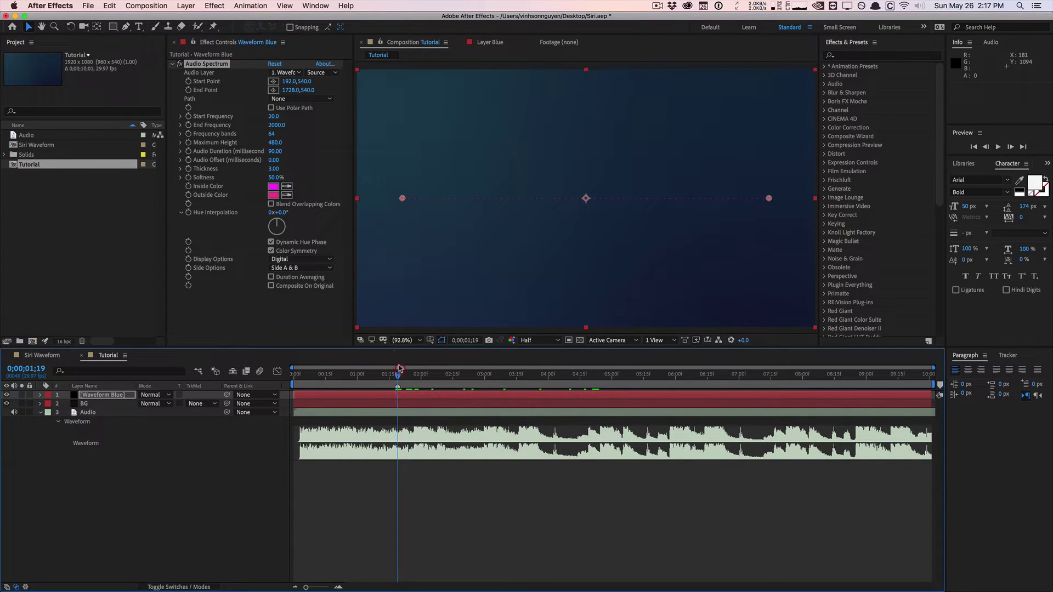
left_click(285, 73)
left_click(294, 118)
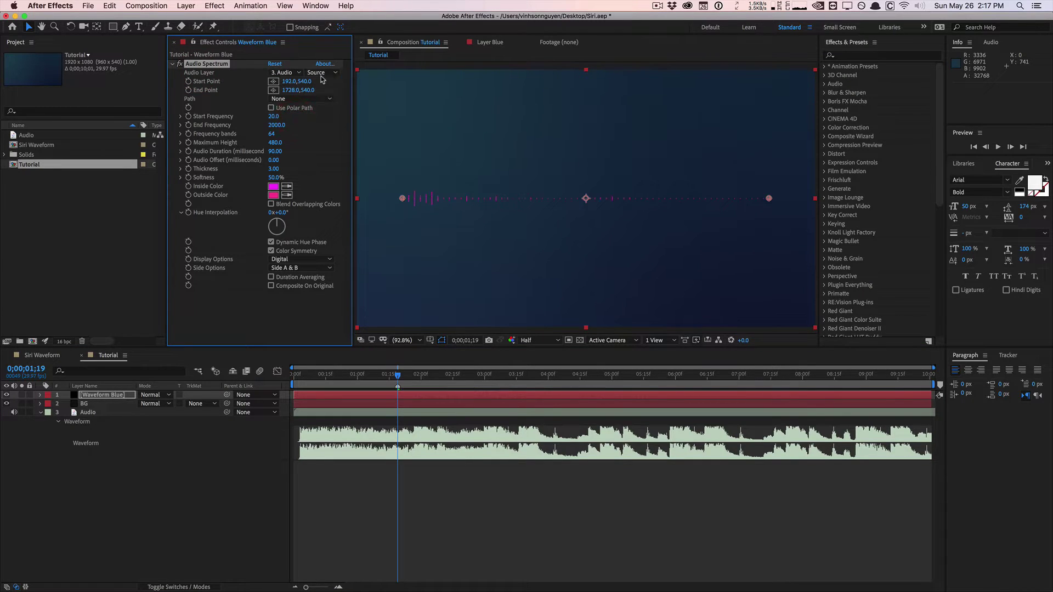
left_click_drag(414, 378, 434, 362)
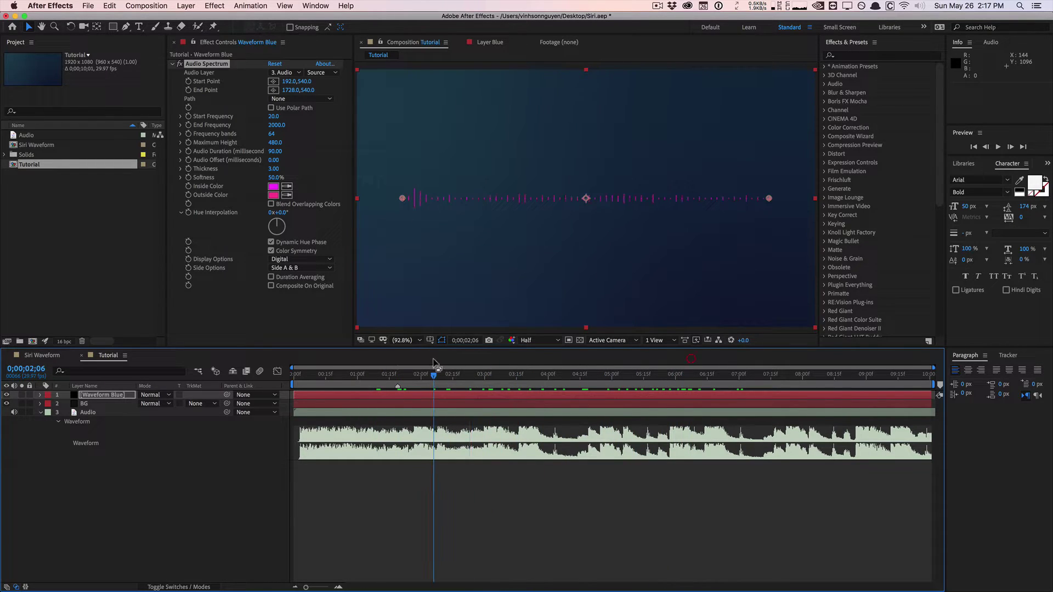
- Try the spectrum's Side B option while scrubbing the timeline, and restore Side A & B
left_click(303, 269)
left_click(291, 288)
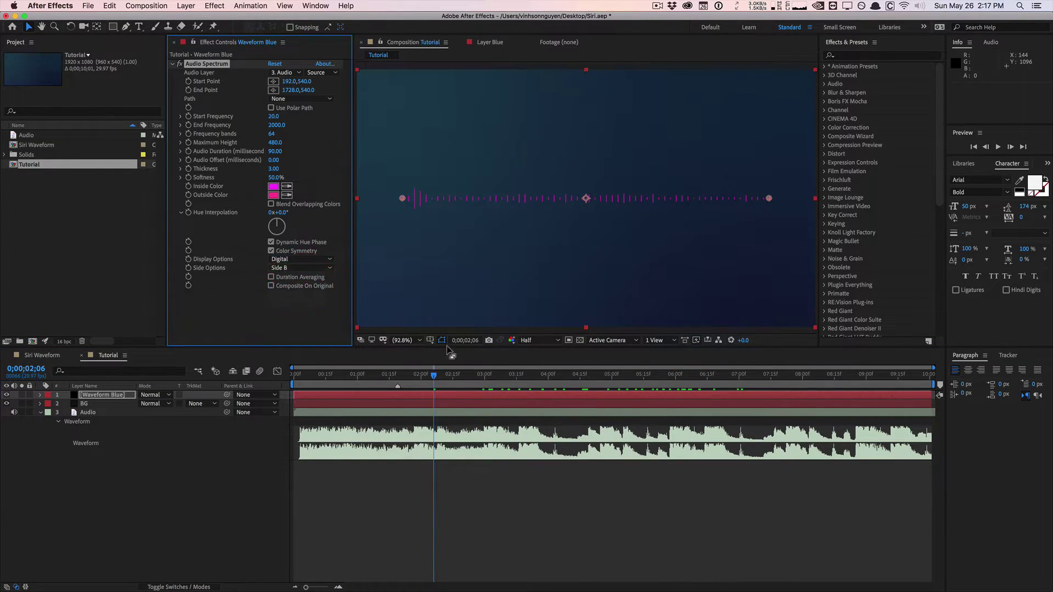
left_click_drag(443, 376, 640, 365)
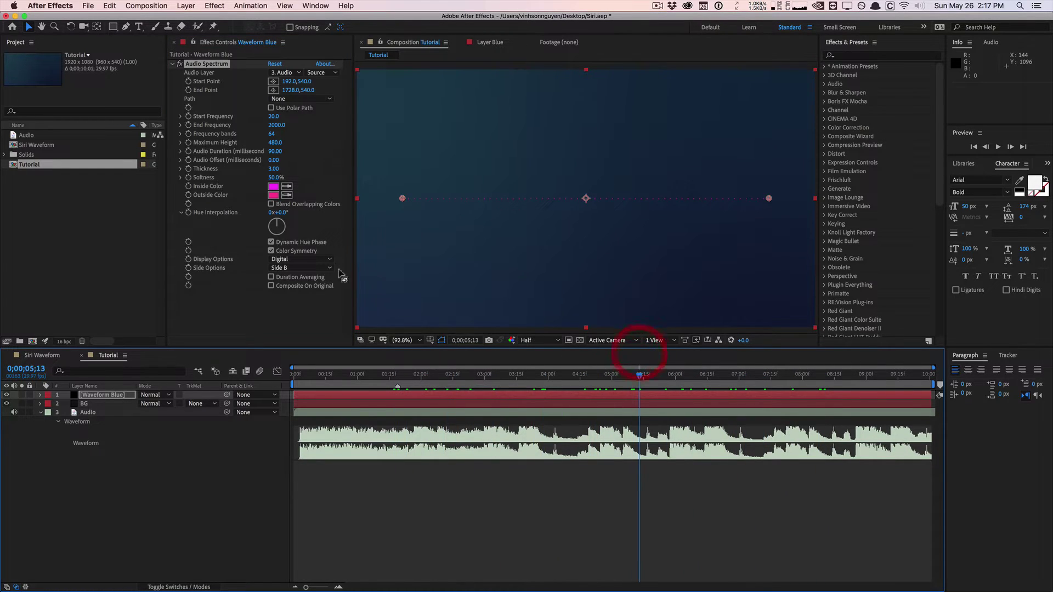
left_click(305, 260)
left_click(303, 269)
left_click(302, 268)
left_click(301, 278)
left_click(300, 270)
left_click(301, 299)
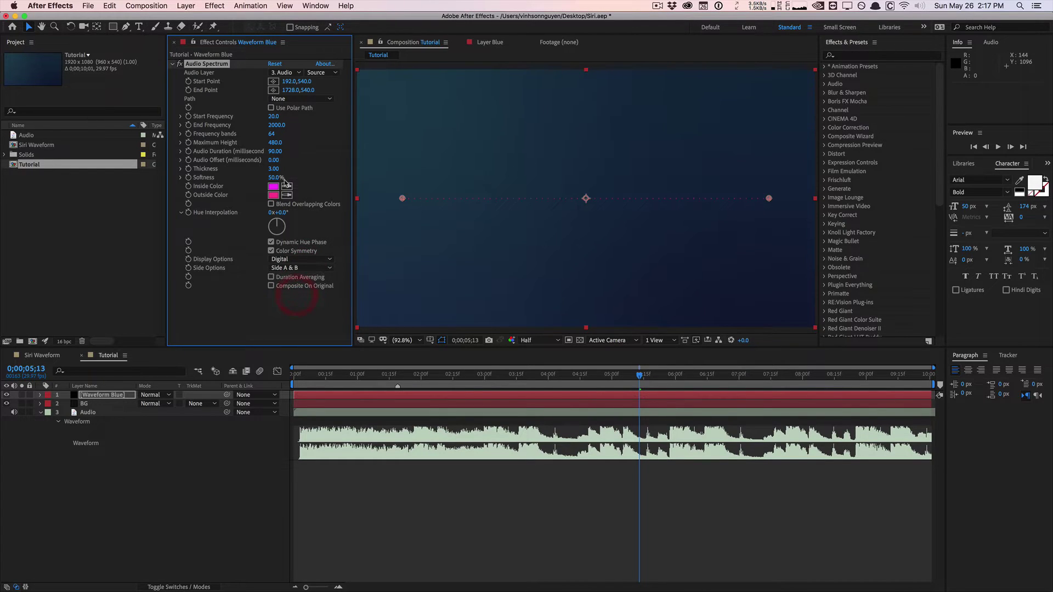
- Move the time to 0;00;03;19 and set both the inside and outside colors of the spectrum to white
left_click_drag(466, 376, 525, 376)
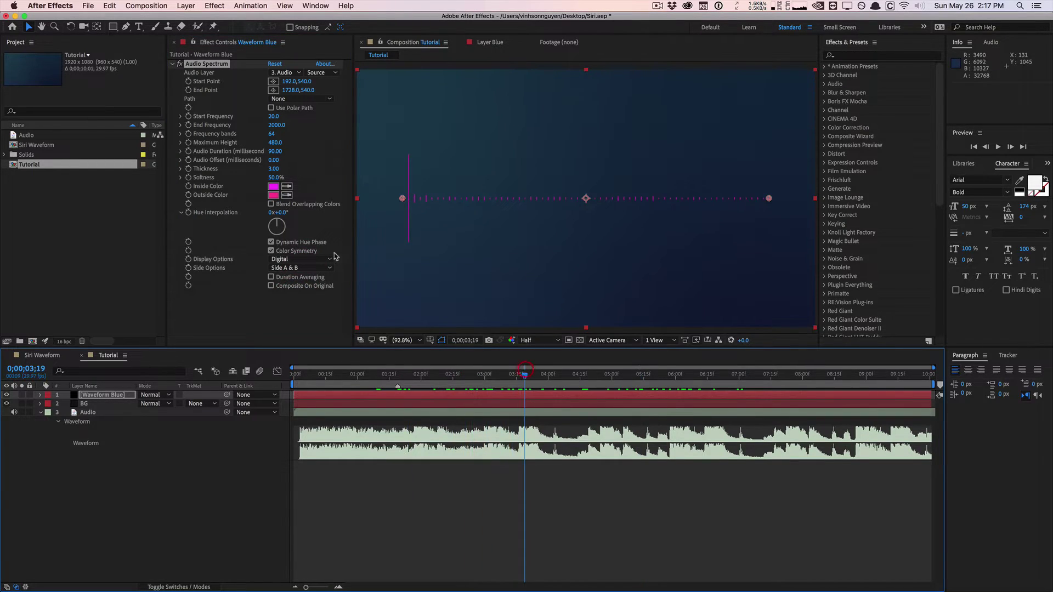
left_click(273, 186)
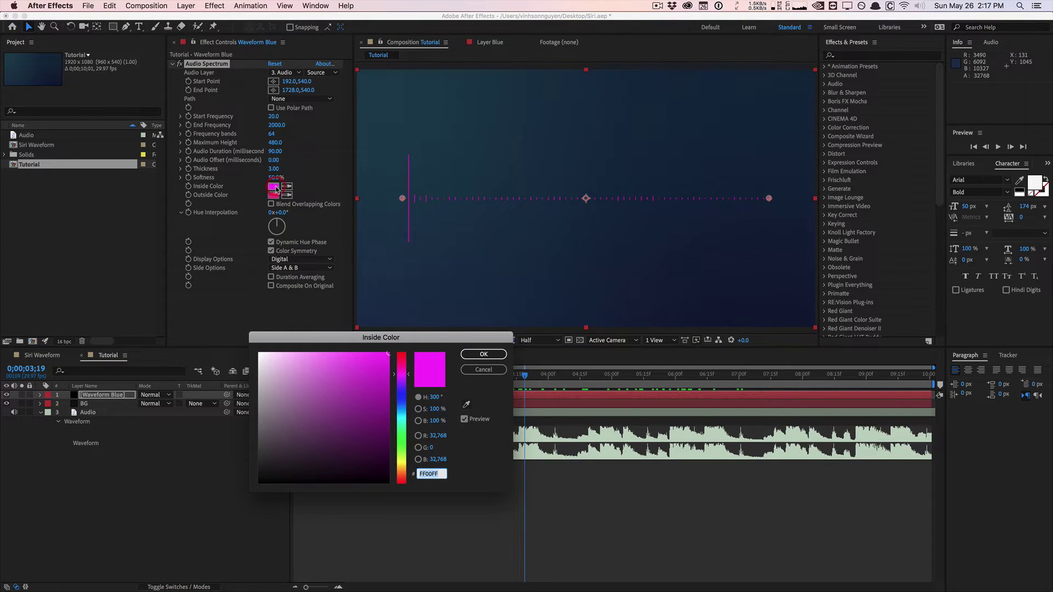
left_click(287, 355)
key("Return")
left_click(273, 196)
left_click(263, 356)
key("Return")
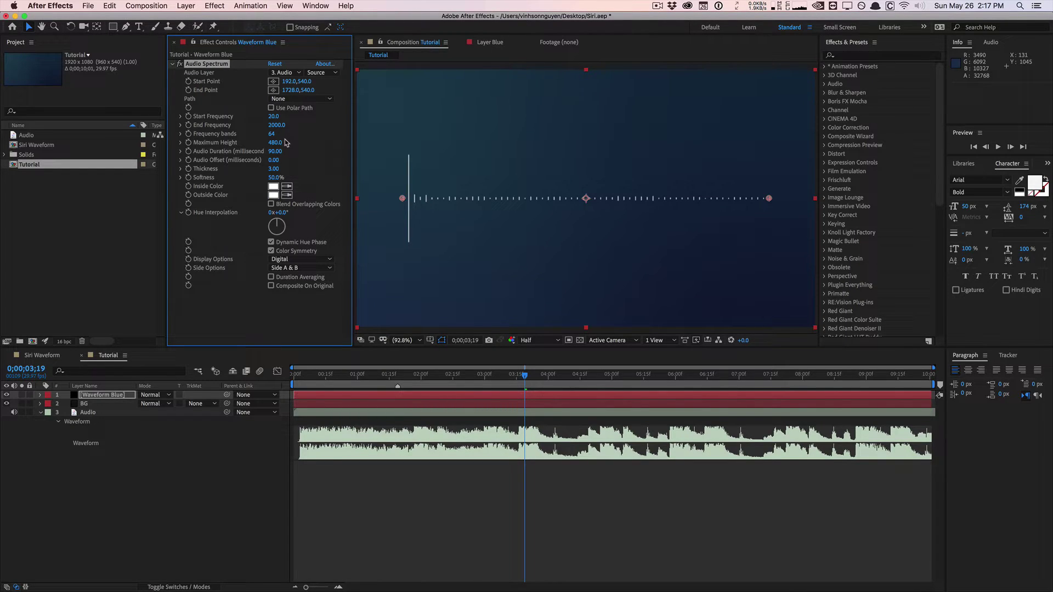
- Raise the spectrum's frequency bands to 1628 and play back the composition with the layer deselected
left_click_drag(273, 134, 776, 130)
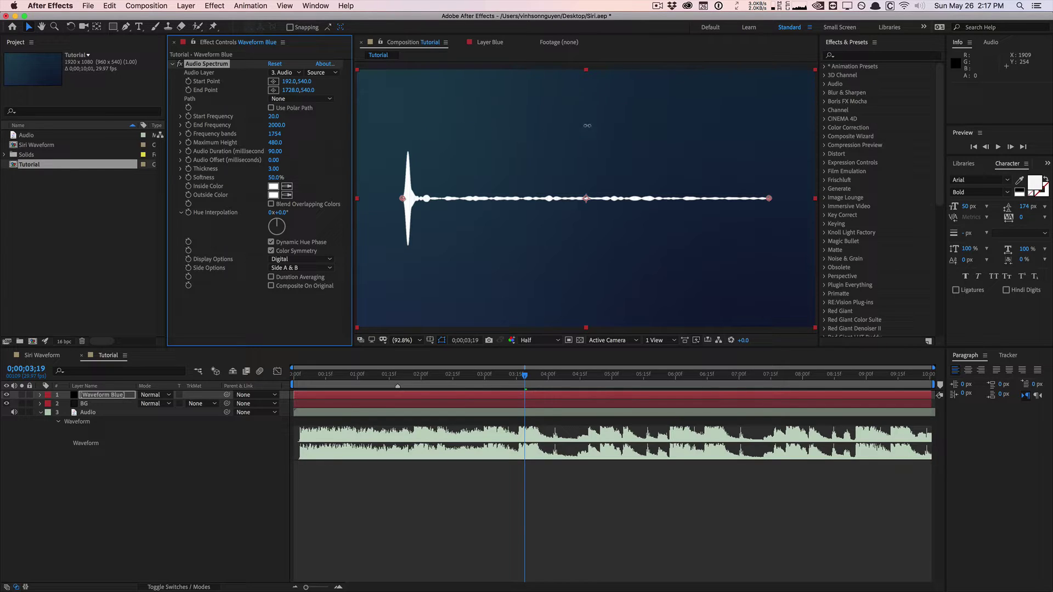
left_click(447, 137)
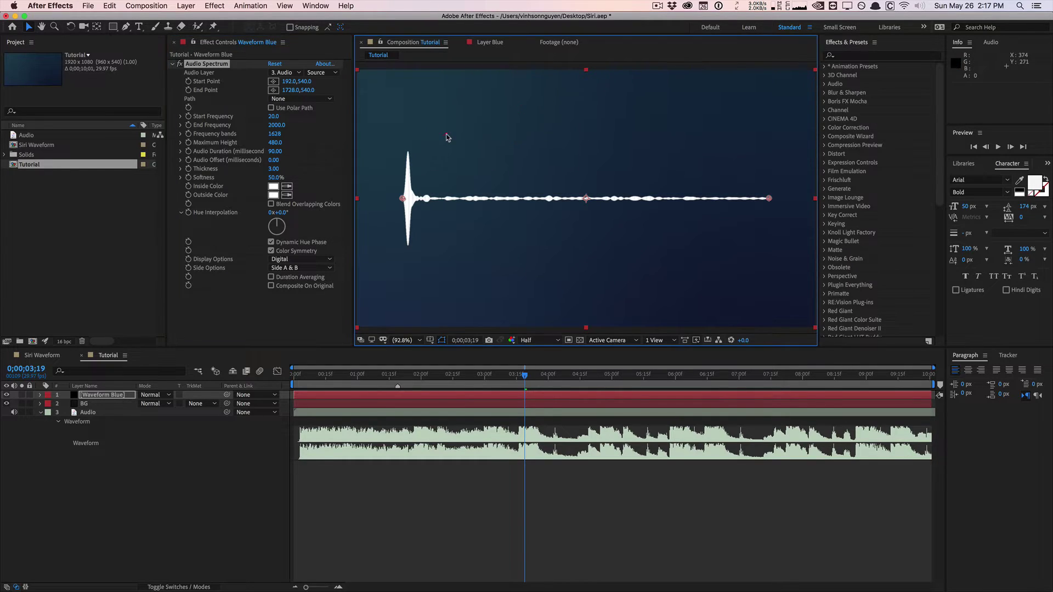
left_click(433, 66)
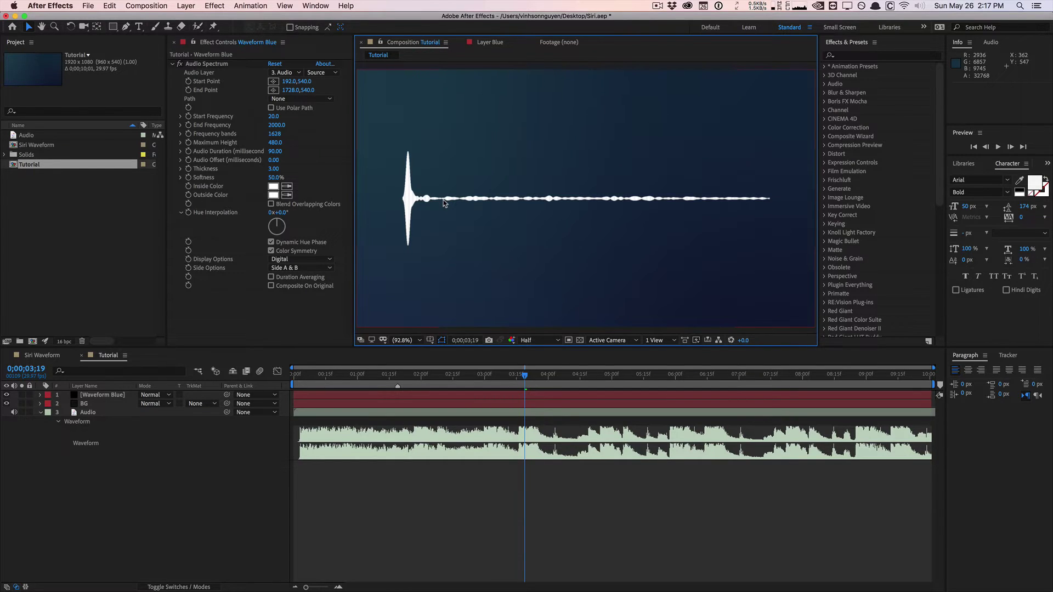
key("space")
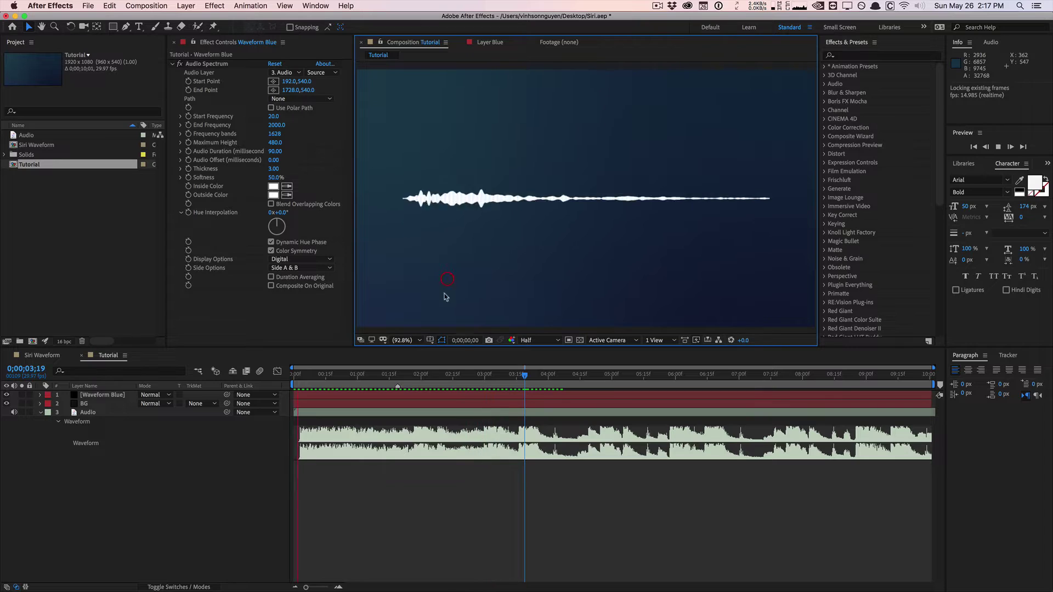
- Set the spectrum's frequency bands to 2000 and check the waveform along the timeline
left_click(440, 382)
left_click(277, 137)
left_click(277, 135)
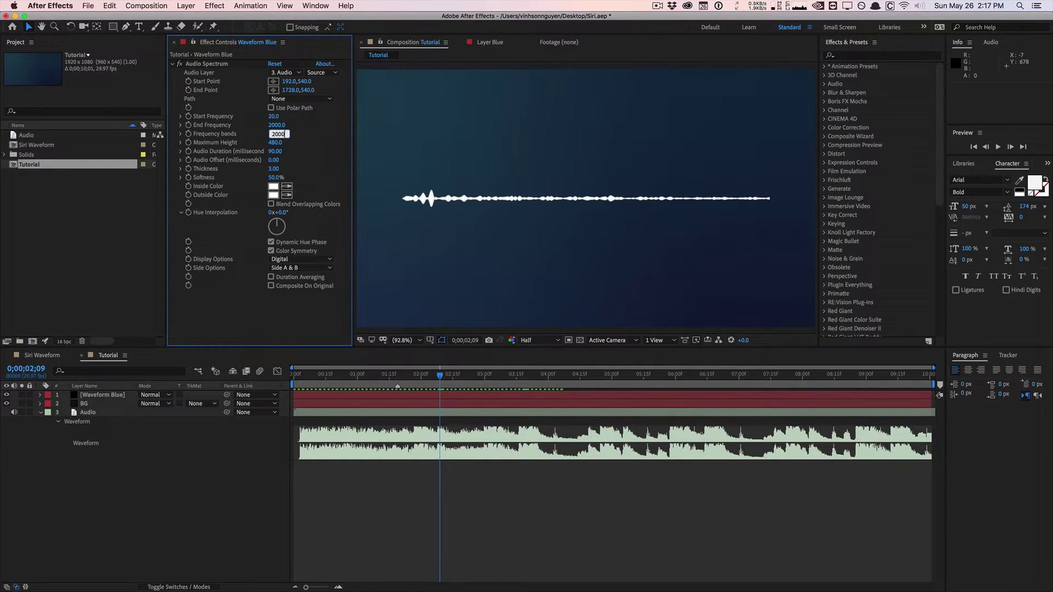
key("Return")
left_click_drag(437, 377, 793, 357)
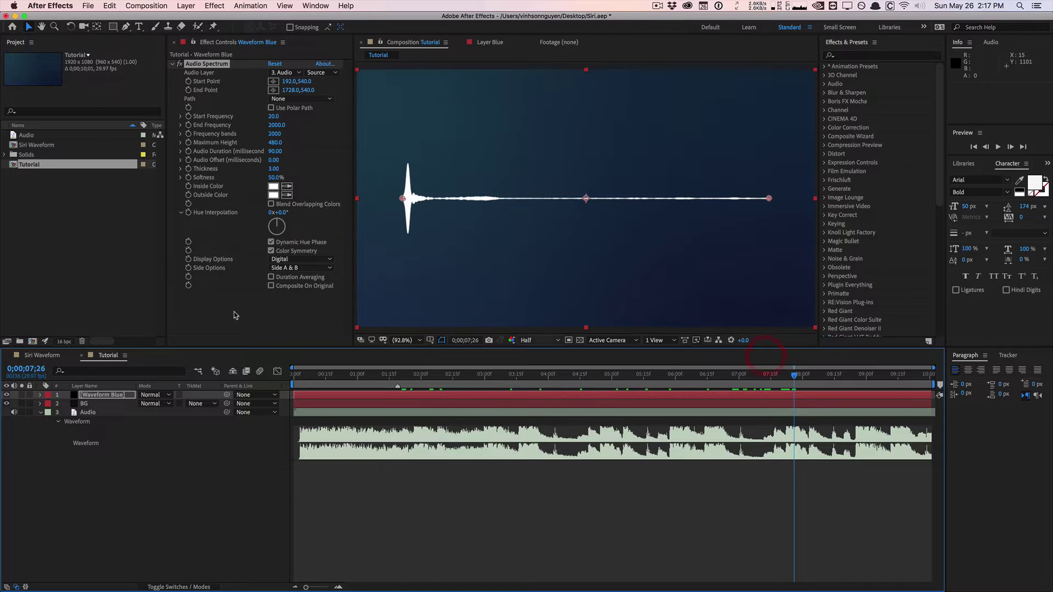
key("space")
- Set the spectrum's end frequency to 400 and check the waveform at several points along the timeline
left_click_drag(634, 353, 398, 351)
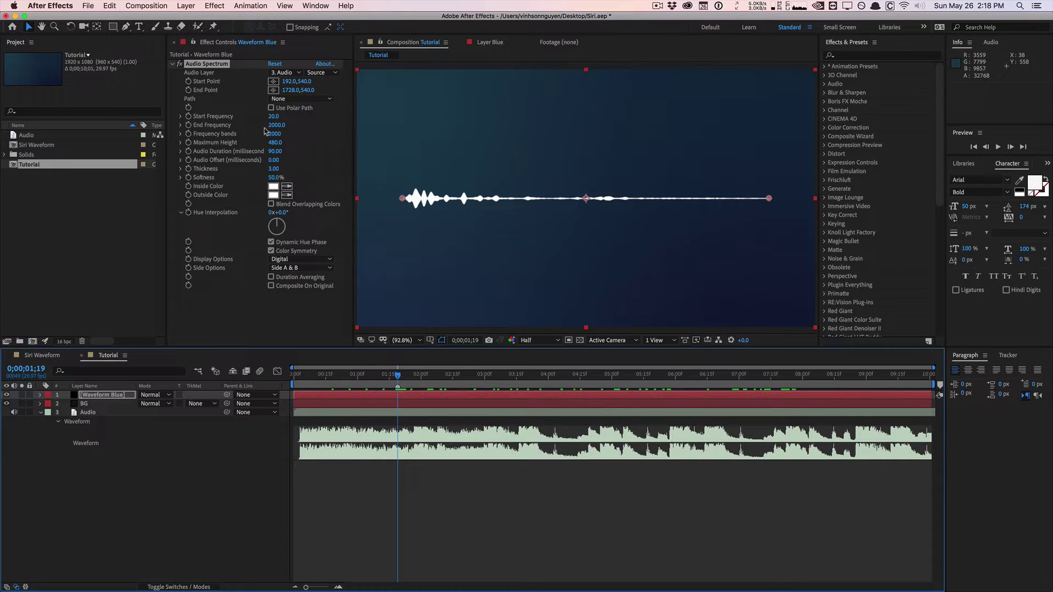
mouse_move(274, 128)
left_mouse_down()
mouse_move(219, 131)
mouse_move(263, 127)
left_mouse_up()
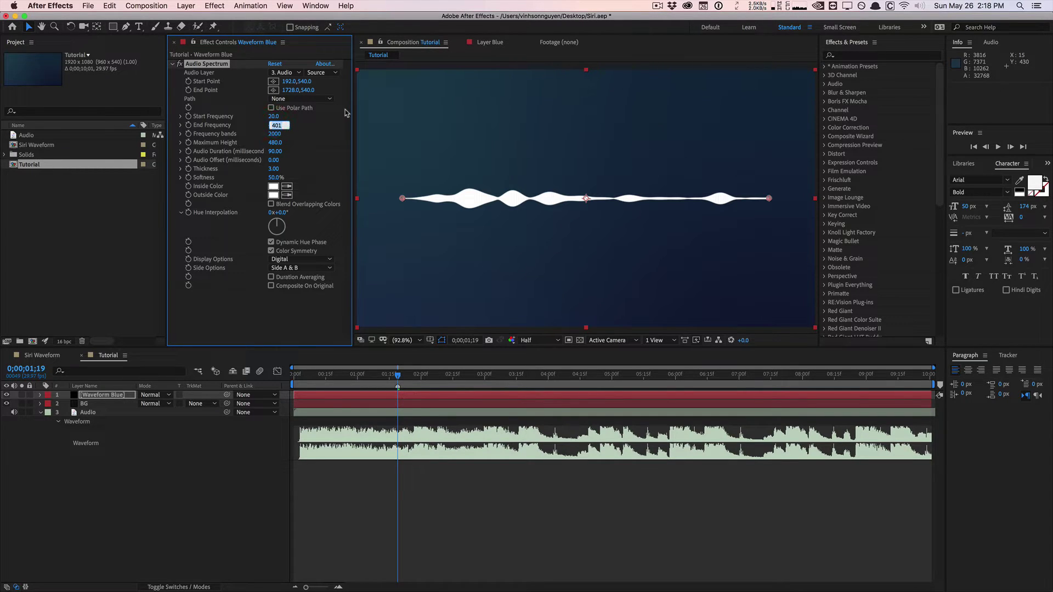
type("00")
key("Return")
left_click_drag(302, 376, 431, 358)
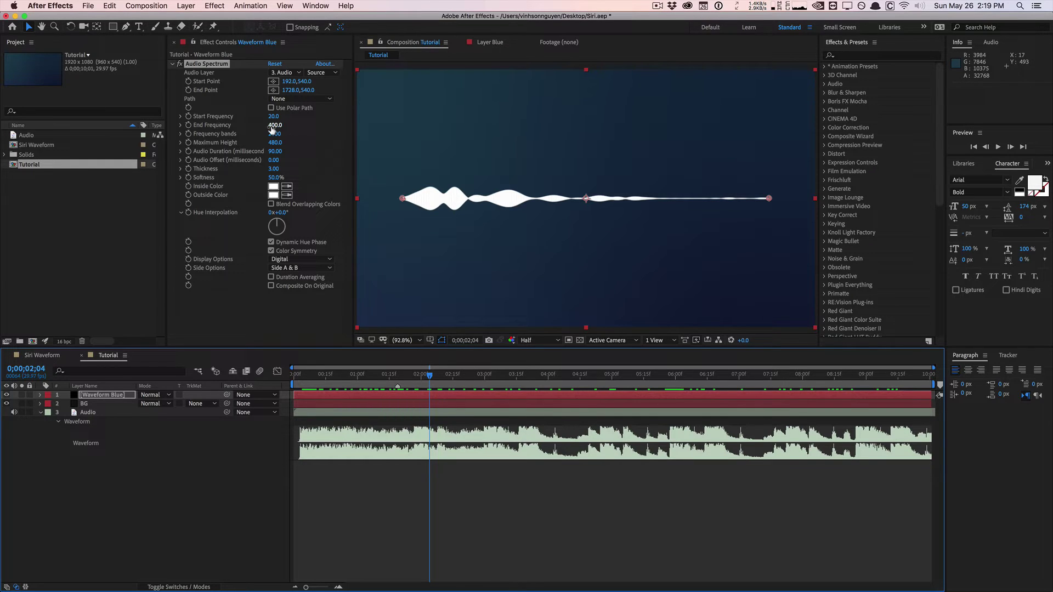
left_click_drag(310, 377, 495, 375)
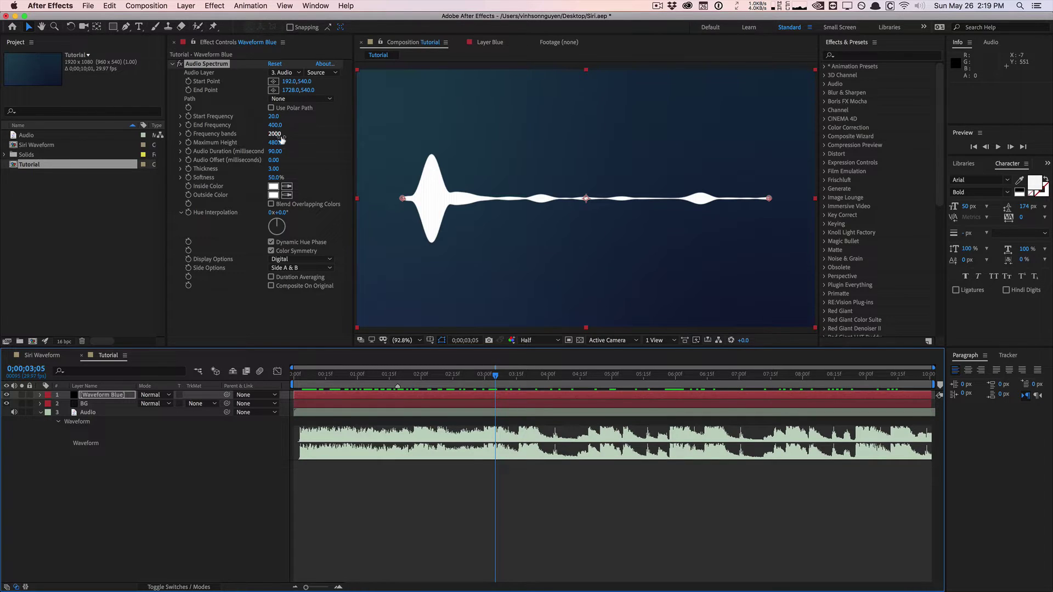
left_click_drag(318, 375, 412, 330)
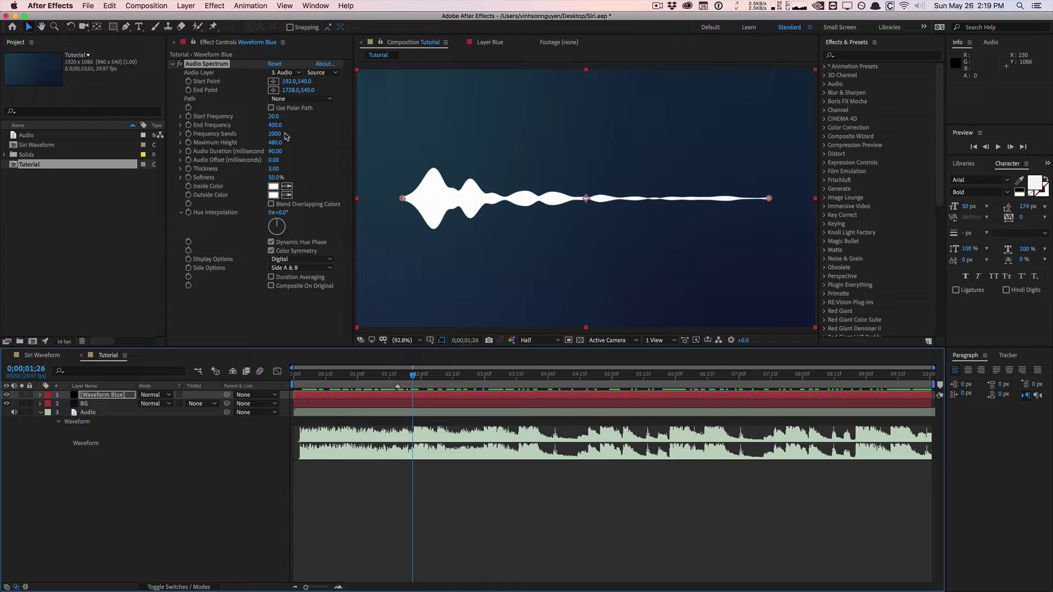
- Try a maximum height of 1160 for the spectrum and play back the composition
left_click_drag(277, 144, 307, 136)
left_click(309, 376)
key("space")
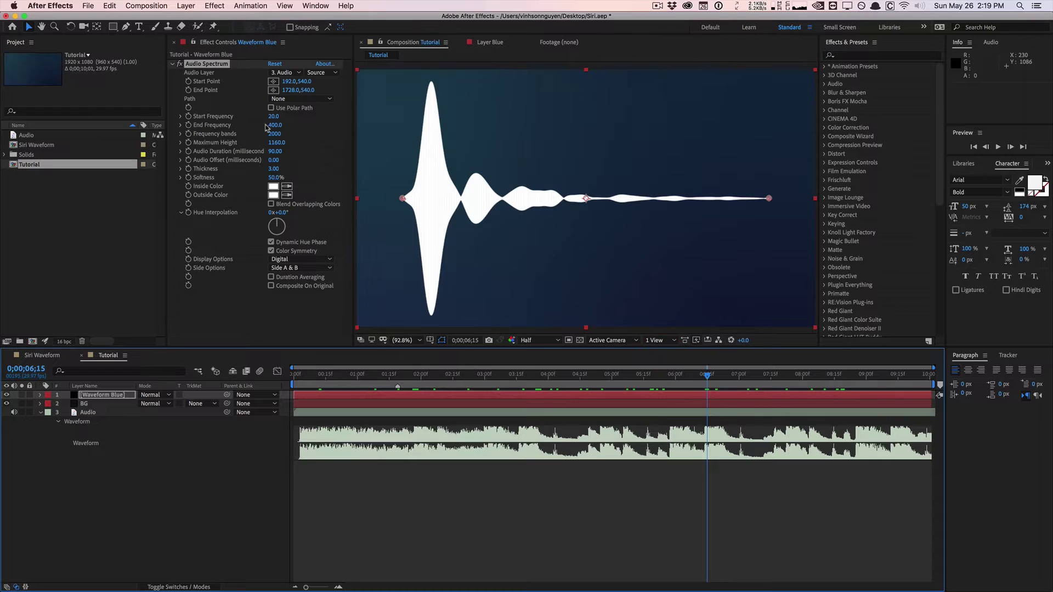
- Set the spectrum's maximum height to 800
left_click(272, 144)
type("800")
key("Return")
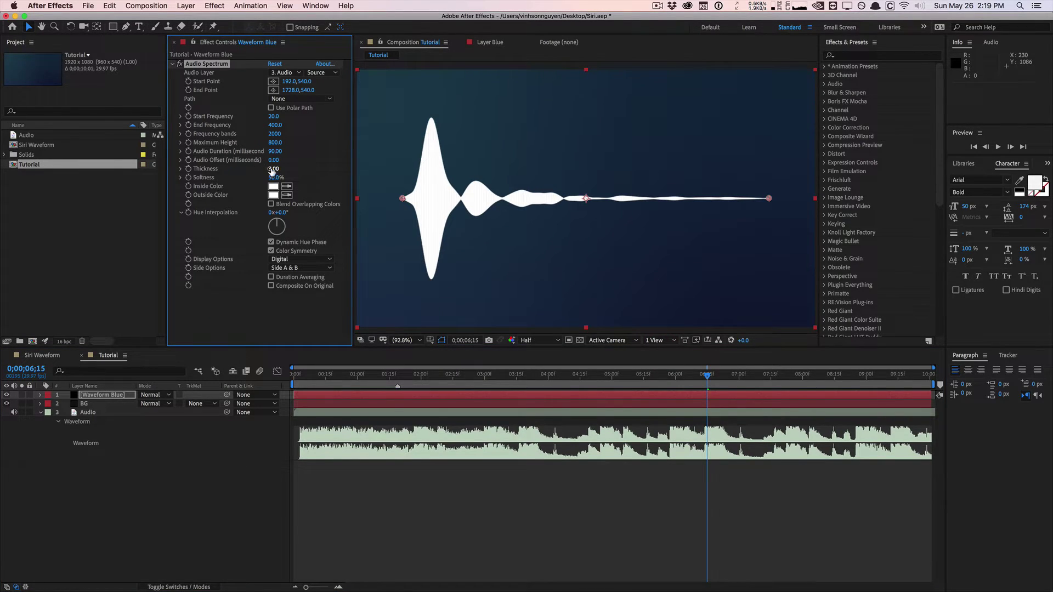
- Set the spectrum's thickness to 5 and softness to 0%, checking the waveform along the timeline up to 0;00;06;04
mouse_move(272, 169)
left_mouse_down()
mouse_move(260, 168)
mouse_move(277, 169)
left_mouse_up()
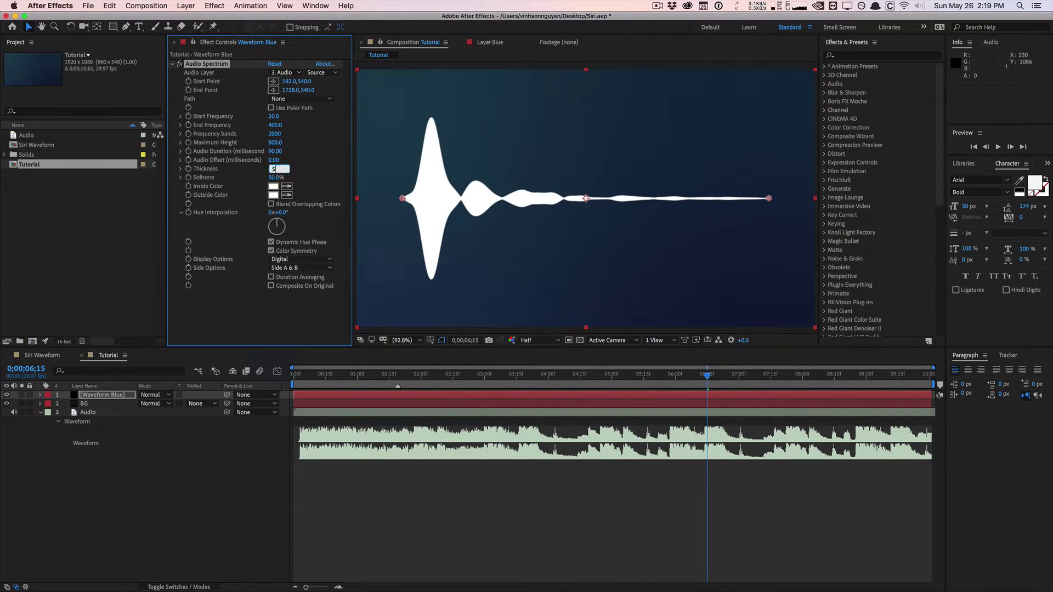
left_click(274, 178)
type("0")
key("Return")
left_click(496, 375)
left_click_drag(528, 376, 684, 366)
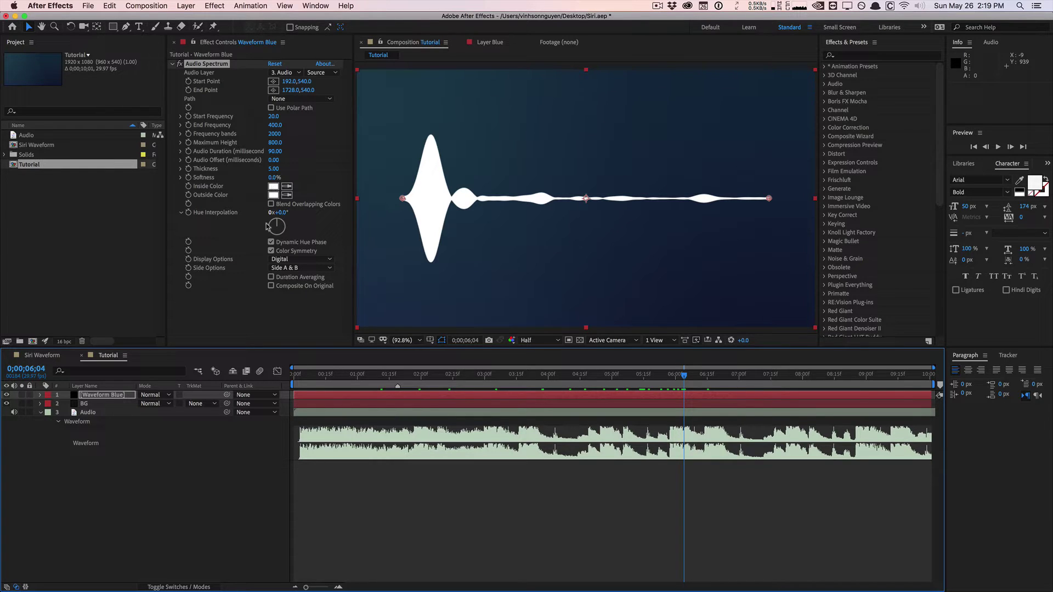
- Set the spectrum's inside color to near-black 030303
left_click(273, 186)
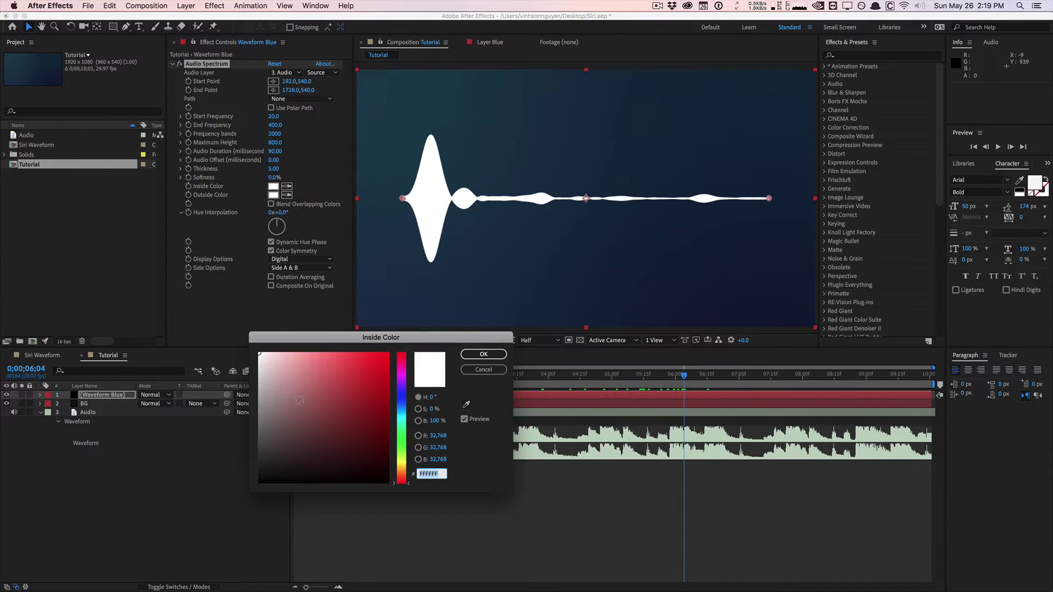
left_click_drag(301, 416, 241, 496)
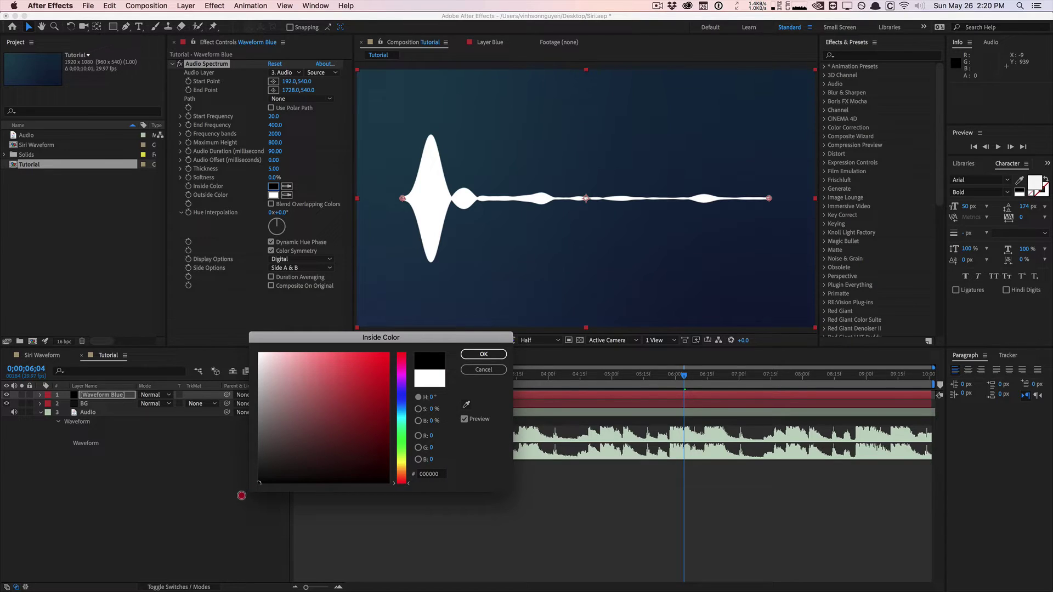
mouse_move(244, 483)
left_mouse_down()
mouse_move(244, 471)
mouse_move(267, 470)
mouse_move(267, 482)
left_mouse_up()
left_click(484, 355)
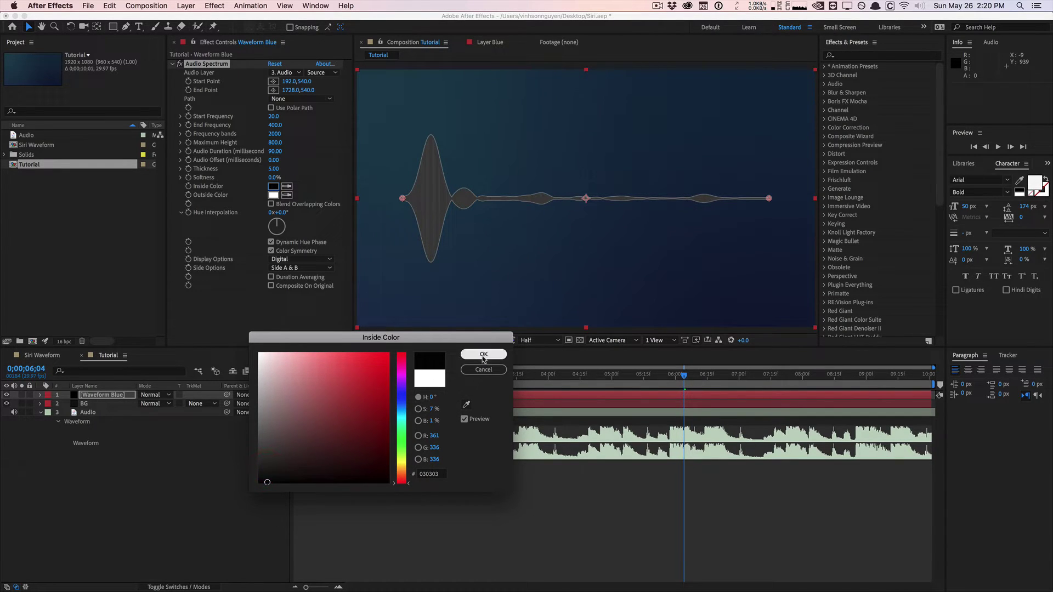
- Sample the near-black inside color for the spectrum's outside color and confirm it as 030303
left_click(287, 195)
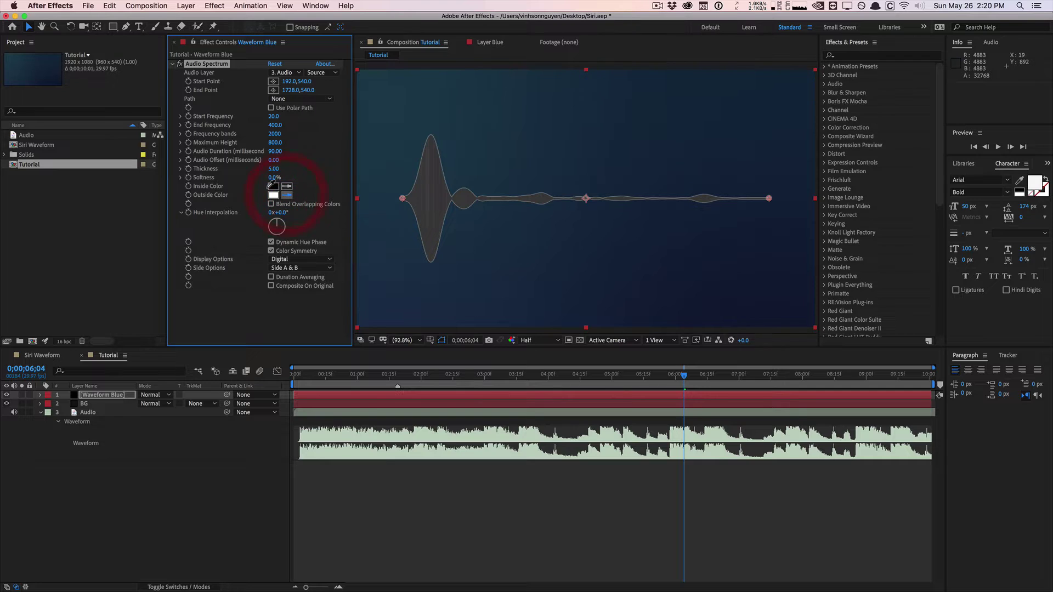
left_click(273, 186)
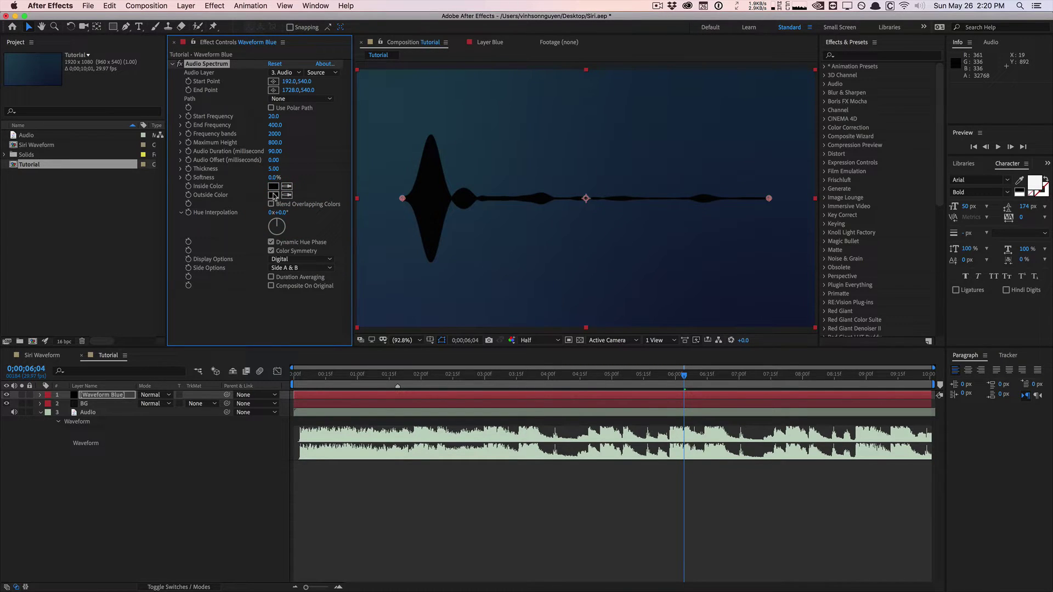
left_click(273, 196)
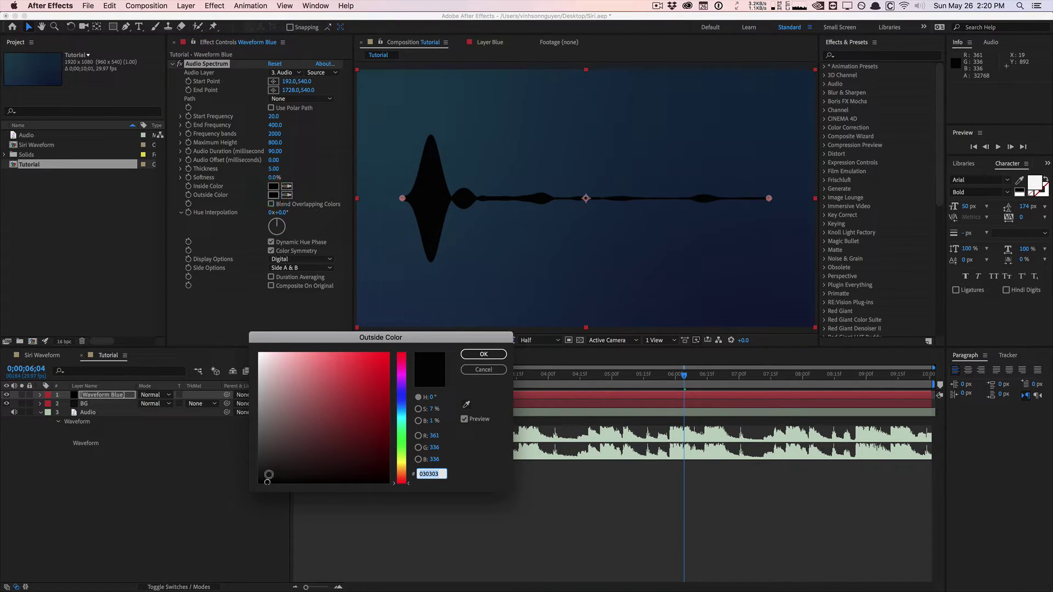
left_click(490, 353)
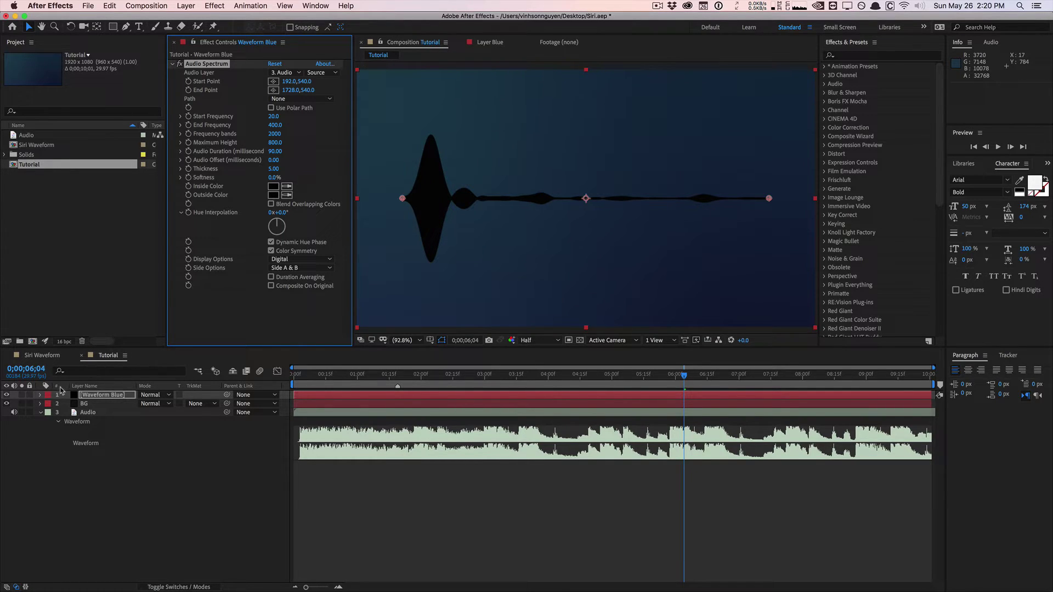
- Add an Inner Glow layer style to the Waveform Blue layer and expand its properties
left_click(180, 8)
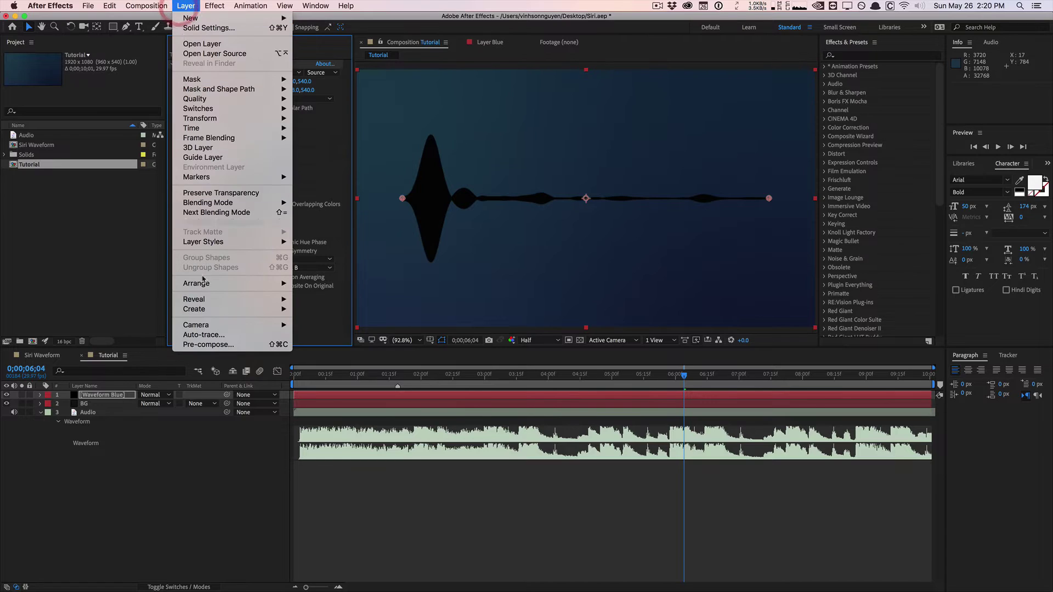
mouse_move(221, 245)
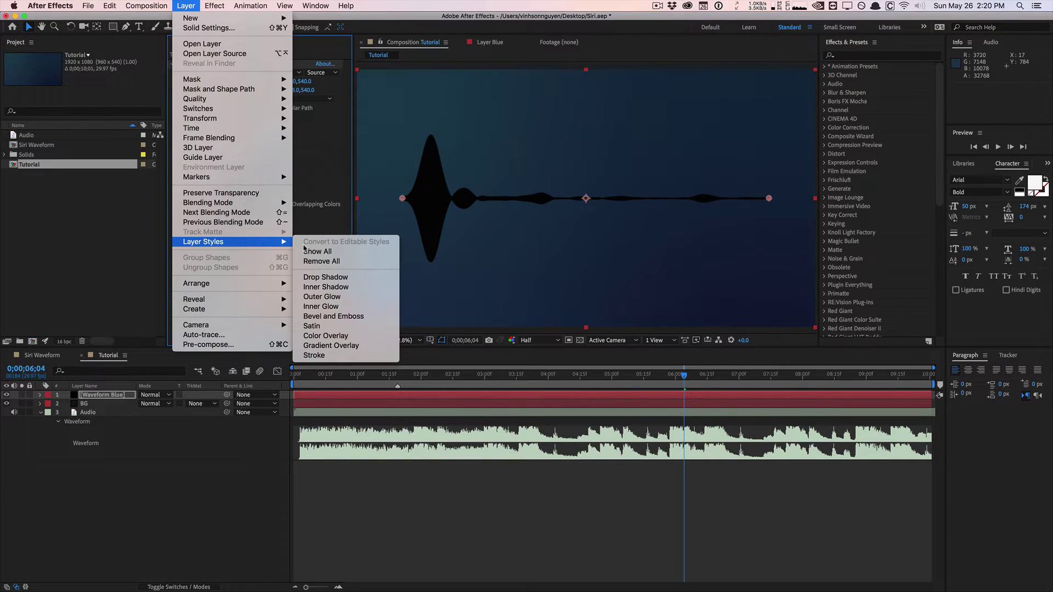
left_click(346, 308)
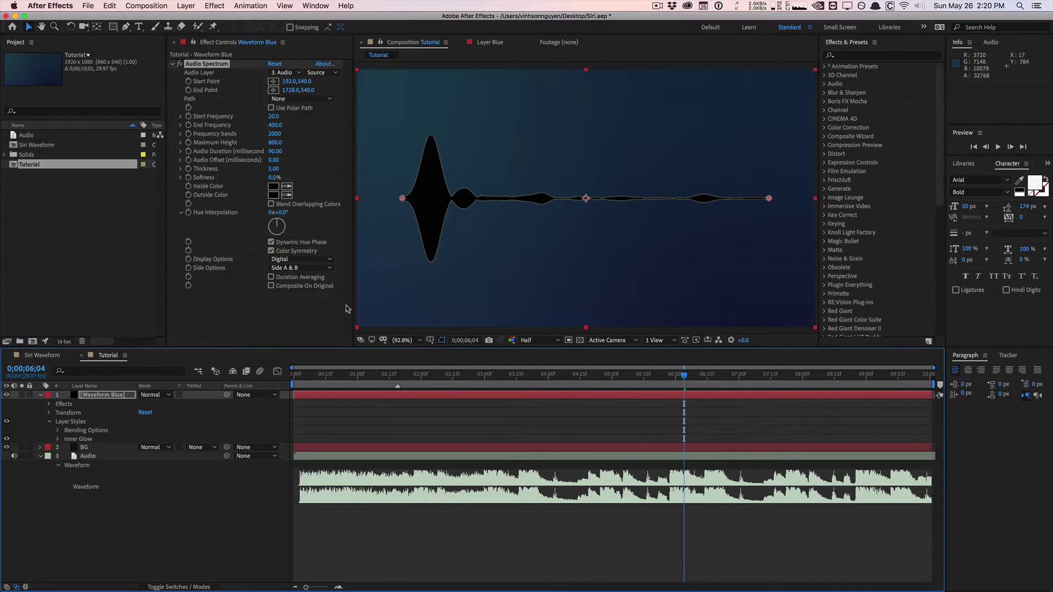
left_click(58, 439)
scroll(59, 473, "down", 1)
scroll(58, 473, "up", 1)
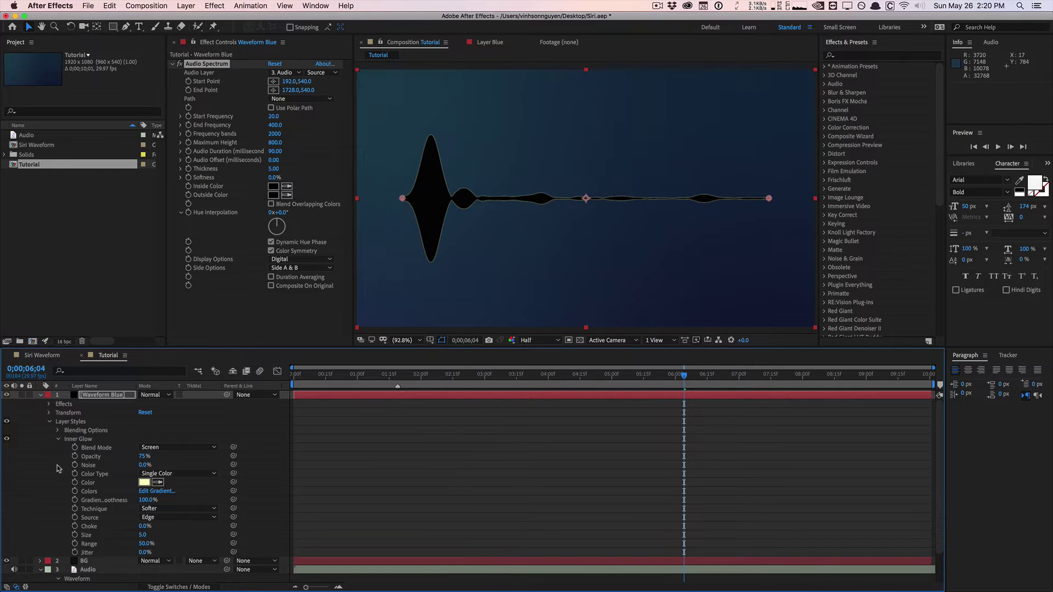
scroll(56, 466, "down", 1)
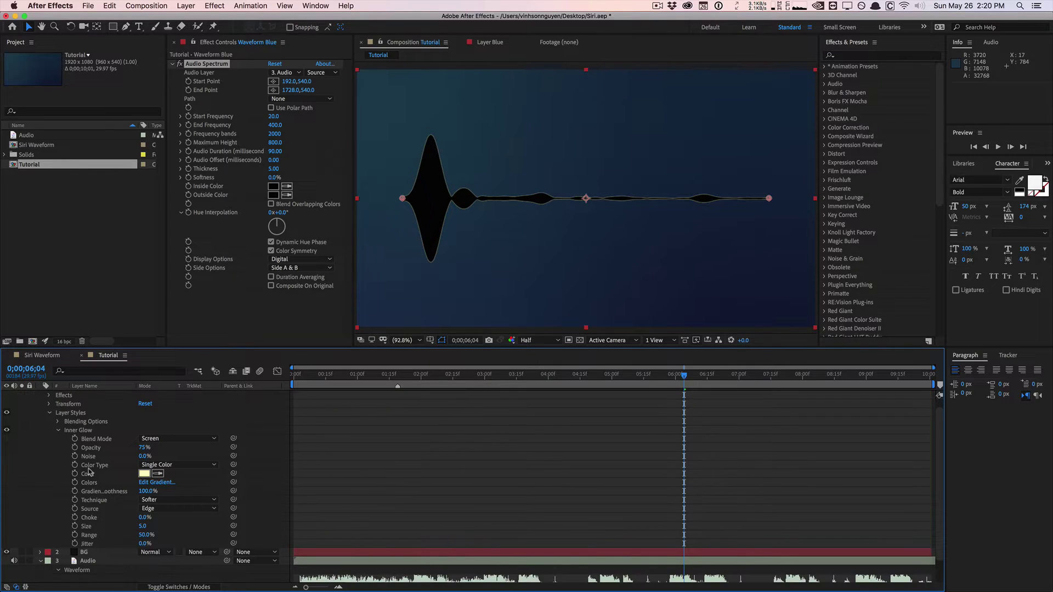
- Set the inner glow's color to blue 46AAFF and increase its size to 193
left_click(143, 474)
left_click_drag(404, 409, 404, 411)
left_click_drag(315, 353, 355, 353)
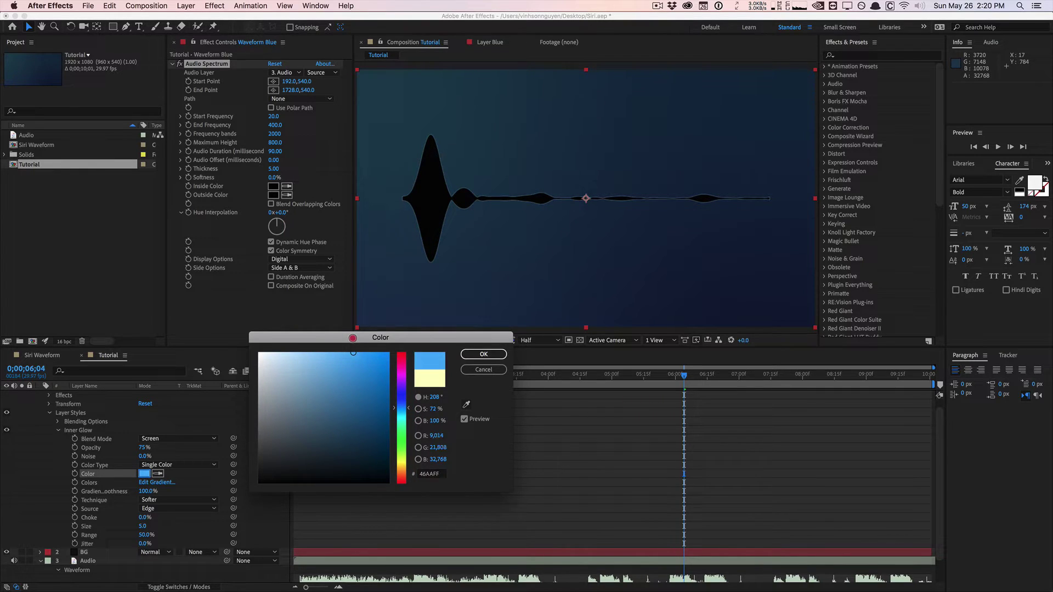
left_click(483, 353)
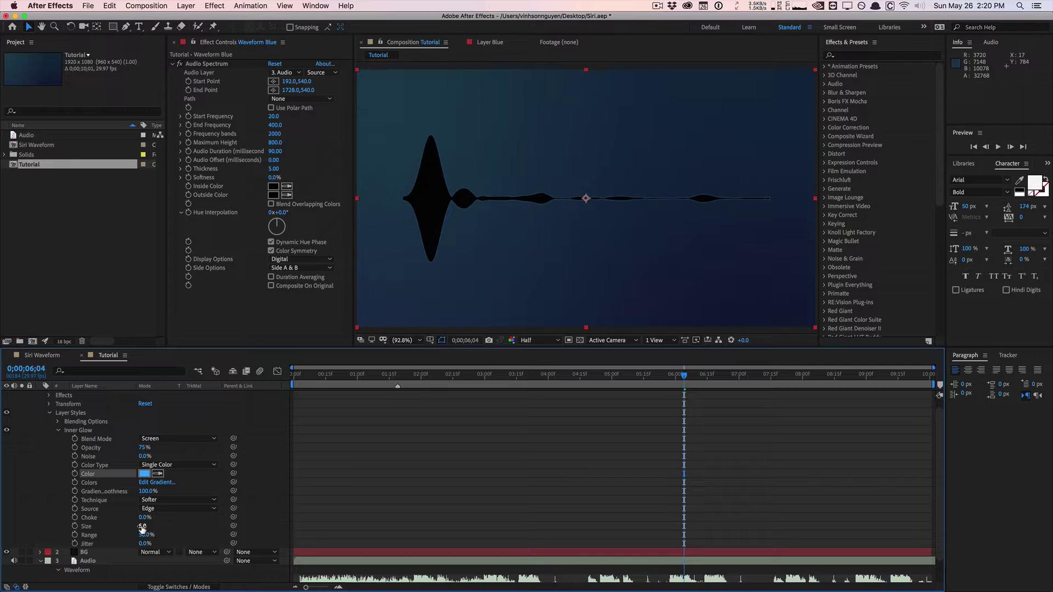
left_click_drag(143, 526, 207, 509)
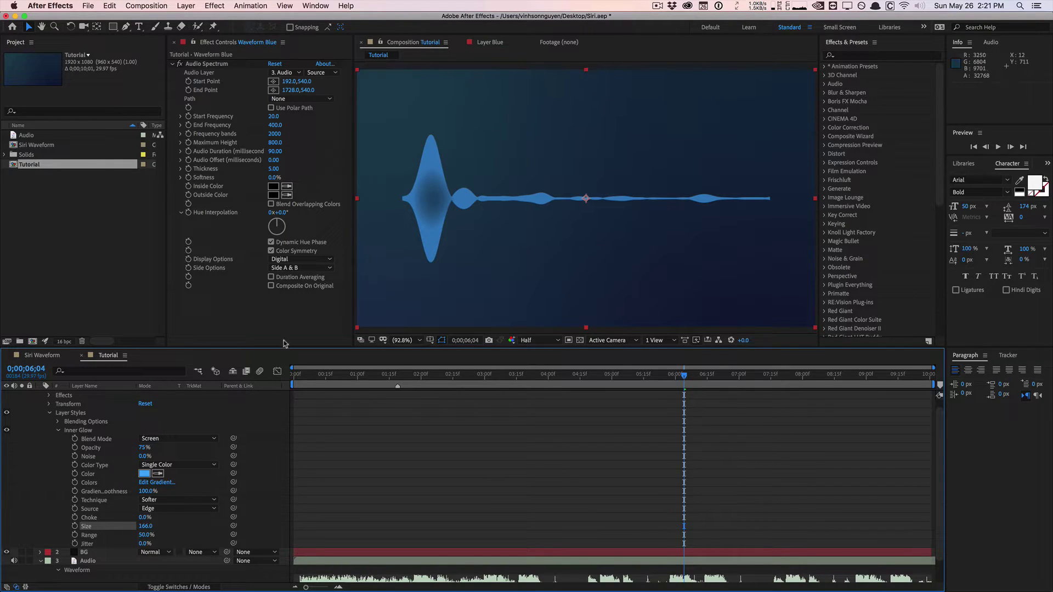
left_click_drag(152, 522, 158, 520)
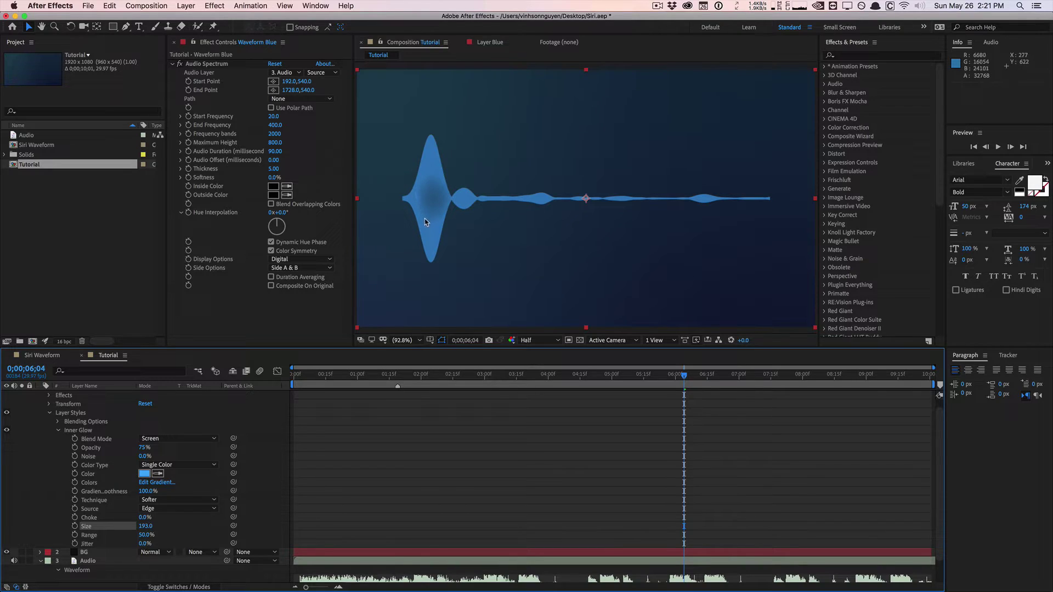
- Keep the inner glow's source at Edge, try the Precise technique, and restore Softer
left_click(174, 510)
left_click(158, 519)
left_click(176, 499)
left_click(159, 519)
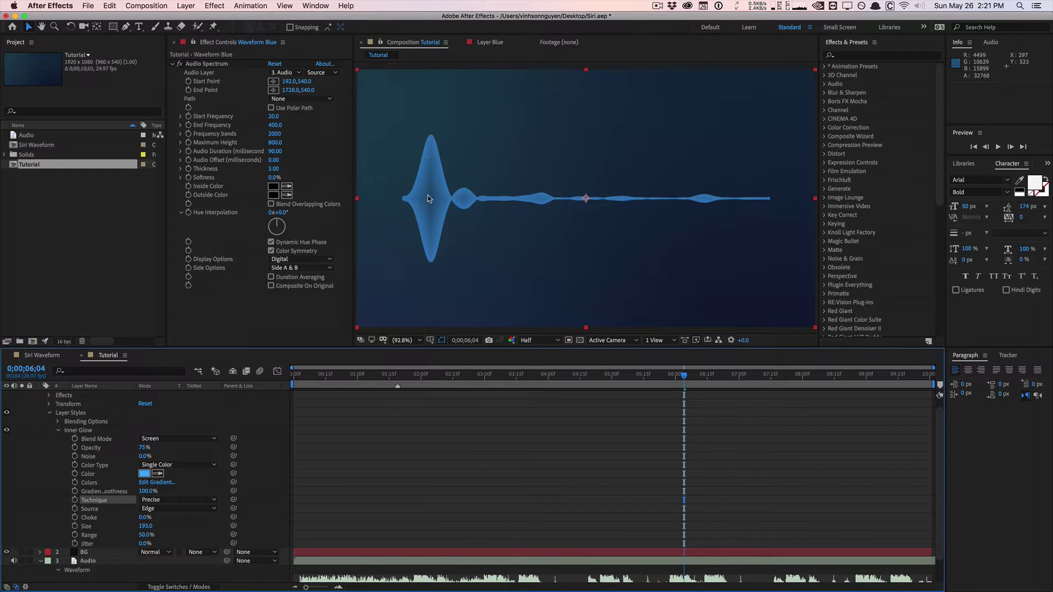
left_click(170, 499)
left_click(156, 508)
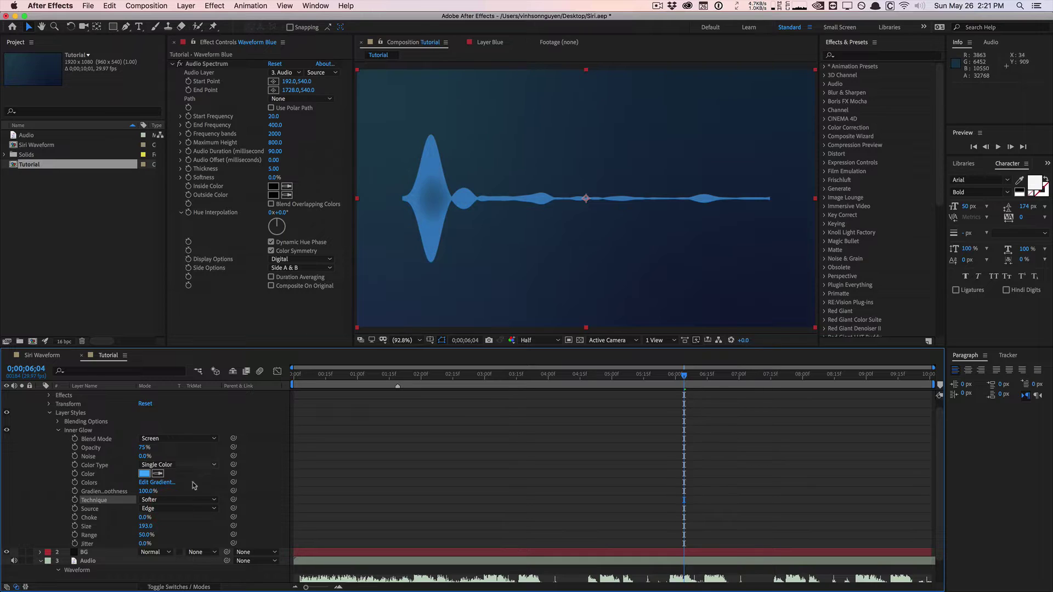
- Fine-tune the inner glow's size to 192 and range to 49.5%, keeping choke at 0%
mouse_move(146, 526)
left_mouse_down()
mouse_move(159, 525)
mouse_move(138, 526)
mouse_move(156, 534)
left_mouse_up()
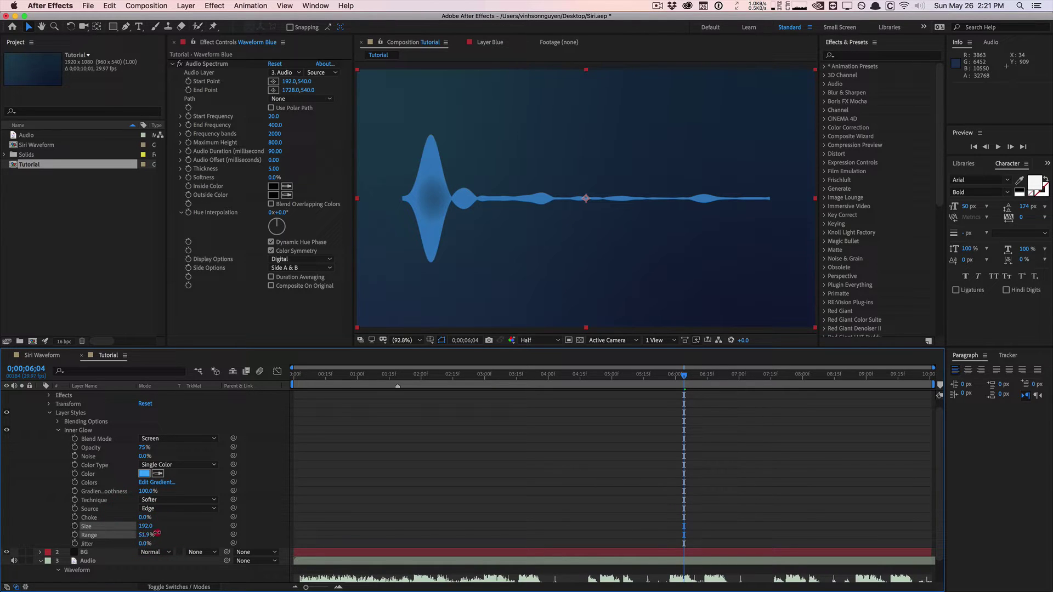
left_click_drag(230, 517, 135, 519)
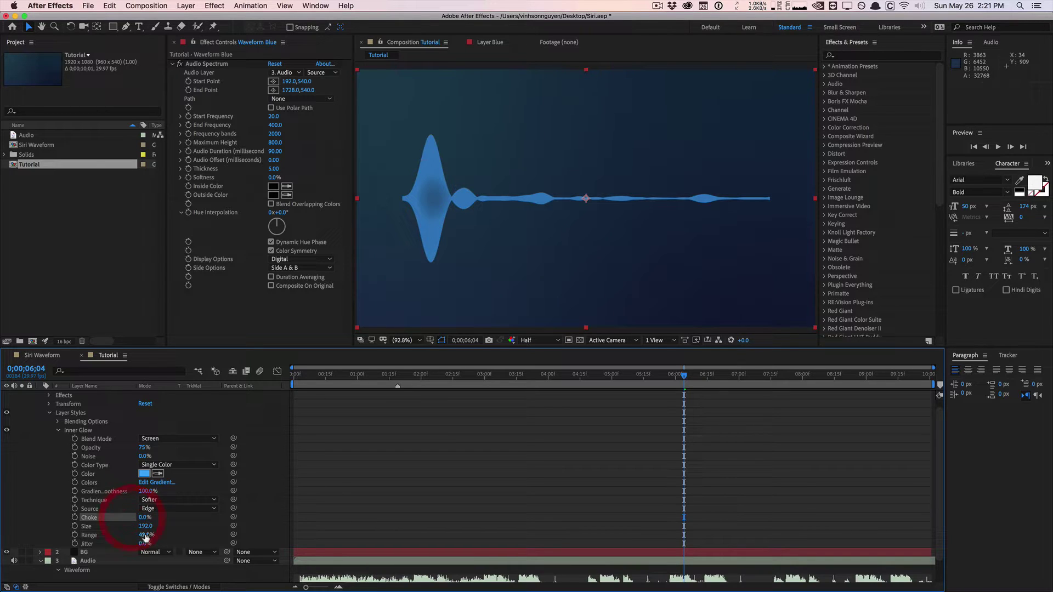
- Change the inner glow's color to a more saturated bright blue
left_click(143, 475)
left_click_drag(368, 352, 375, 350)
left_click(401, 411)
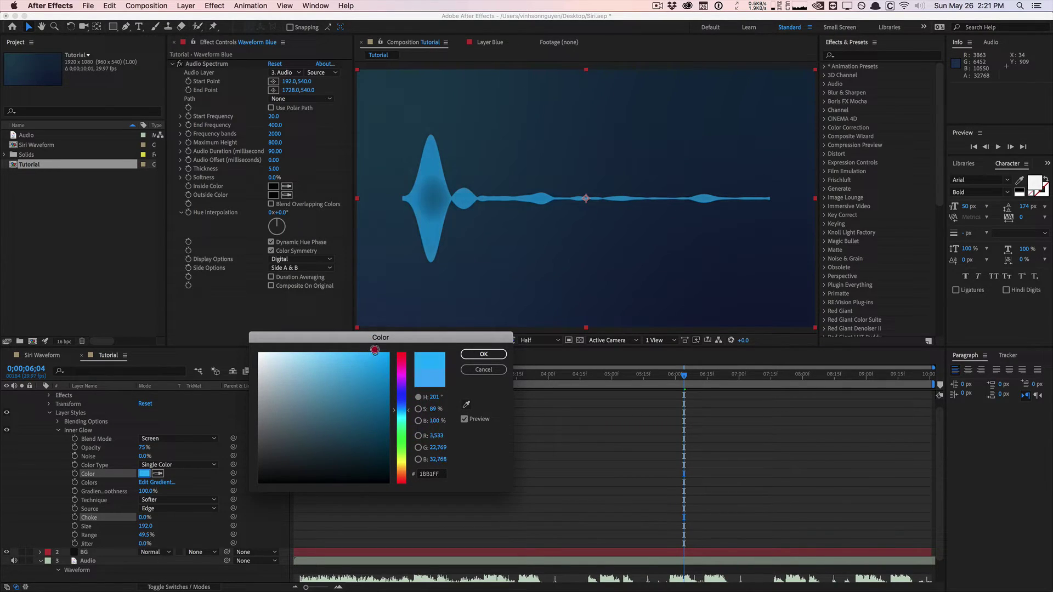
left_click(401, 409)
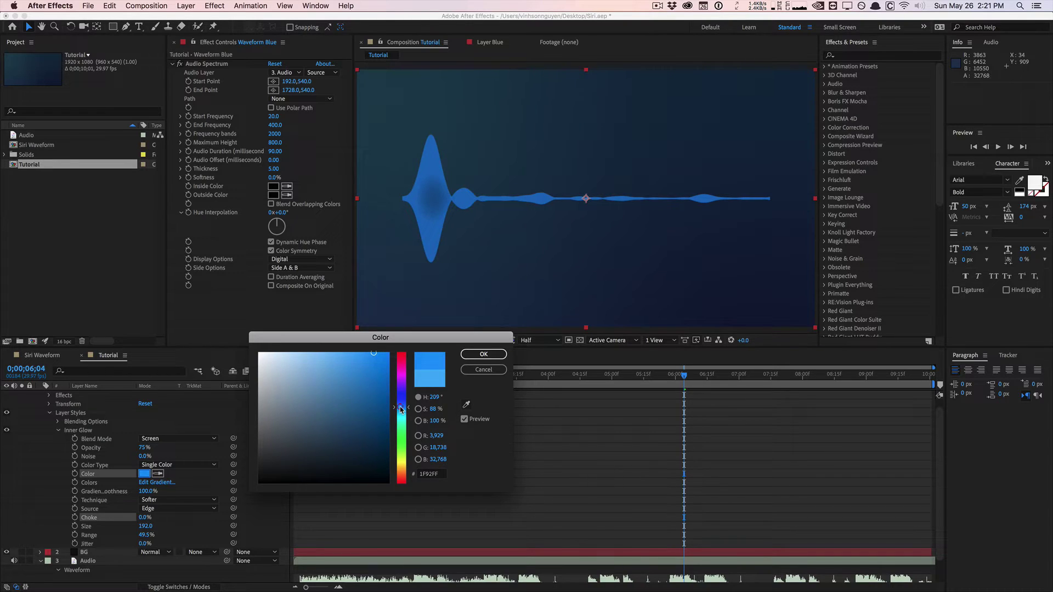
key("Return")
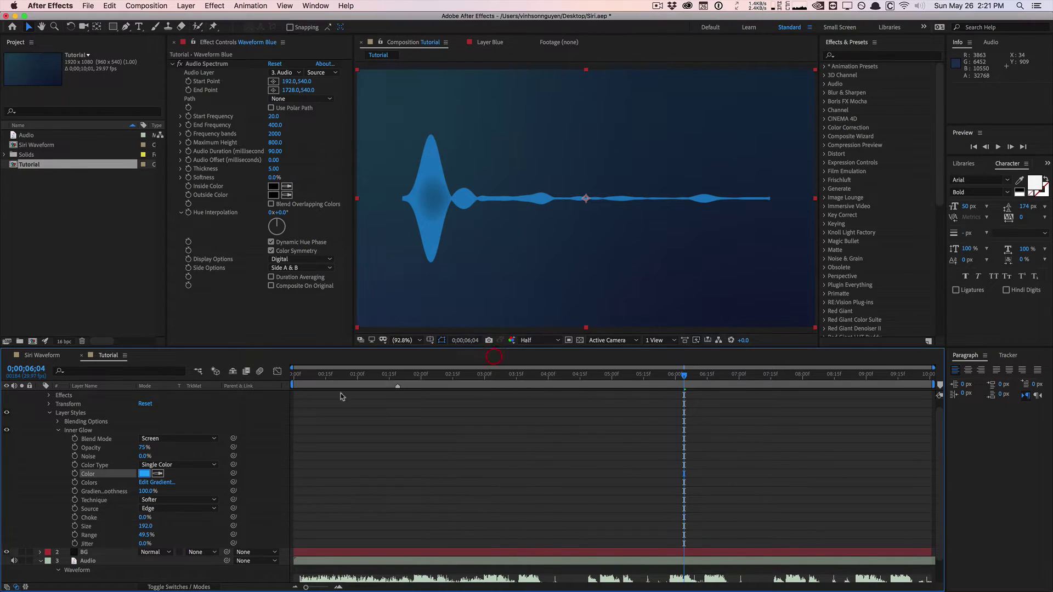
- Set the inner glow's opacity to 100%, check the waveform up to 0;00;02;29, and collapse the Waveform Blue layer
left_click(144, 448)
type("100")
key("Return")
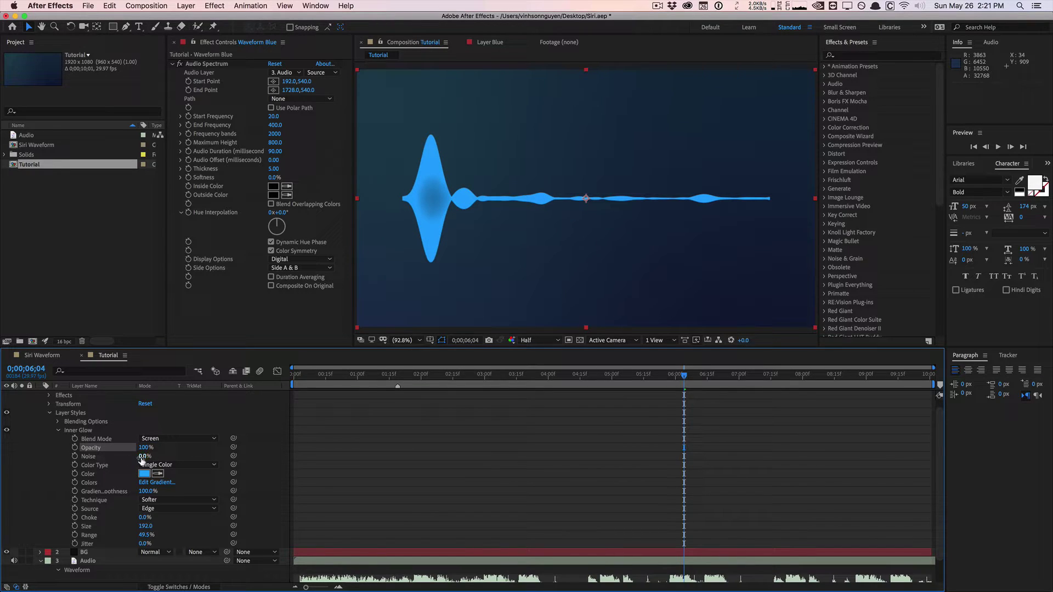
scroll(117, 459, "up", 1)
left_click_drag(301, 373, 482, 365)
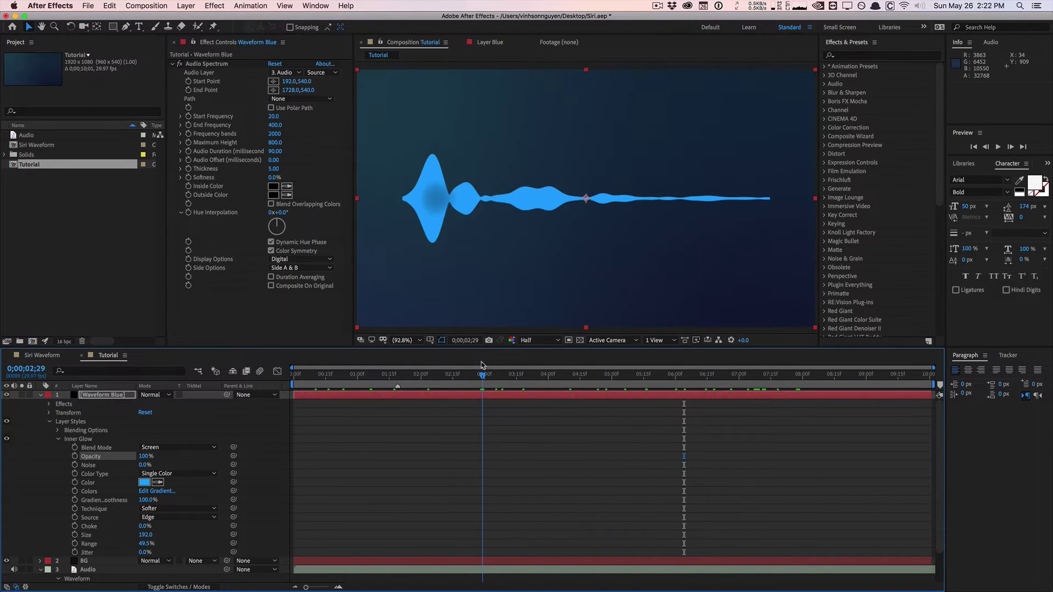
left_click(40, 396)
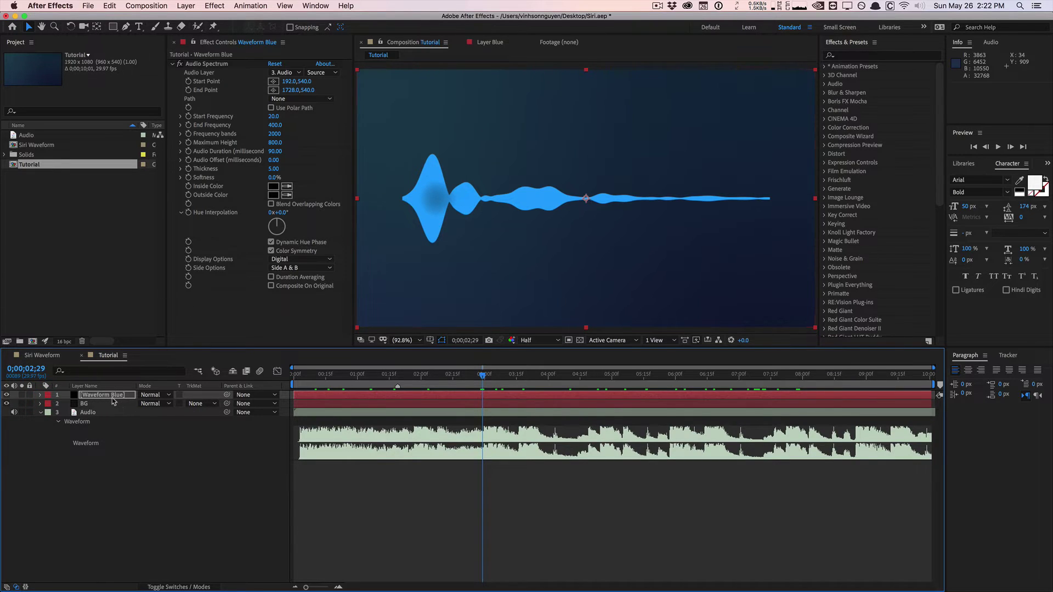
- Duplicate the Waveform Blue layer and rename the copy Waveform Red
left_click(113, 397)
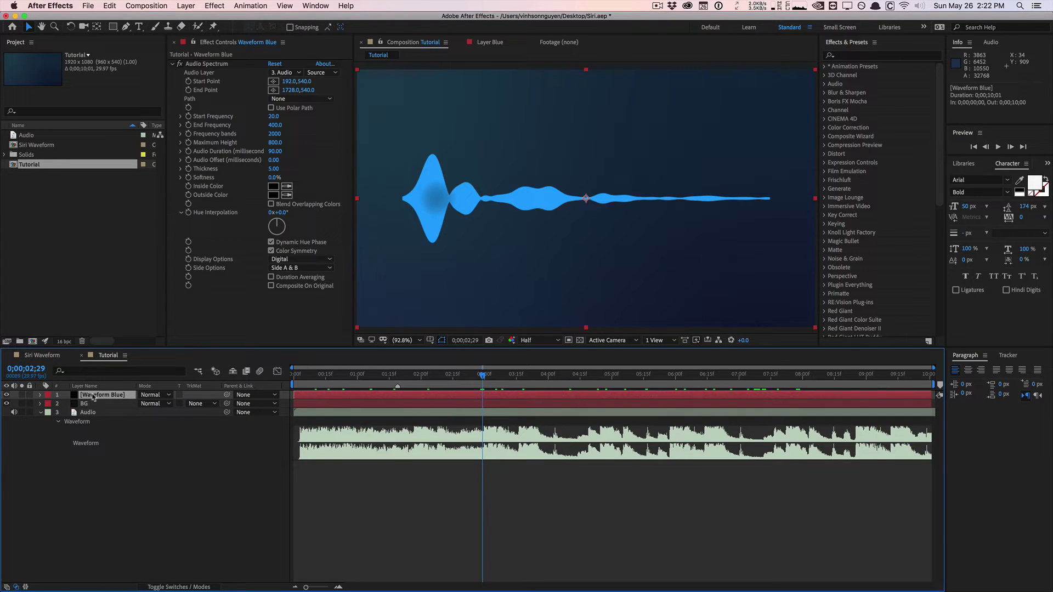
key("super+d")
key("Return")
key("Right")
key("BackSpace")
type("Red")
key("Return")
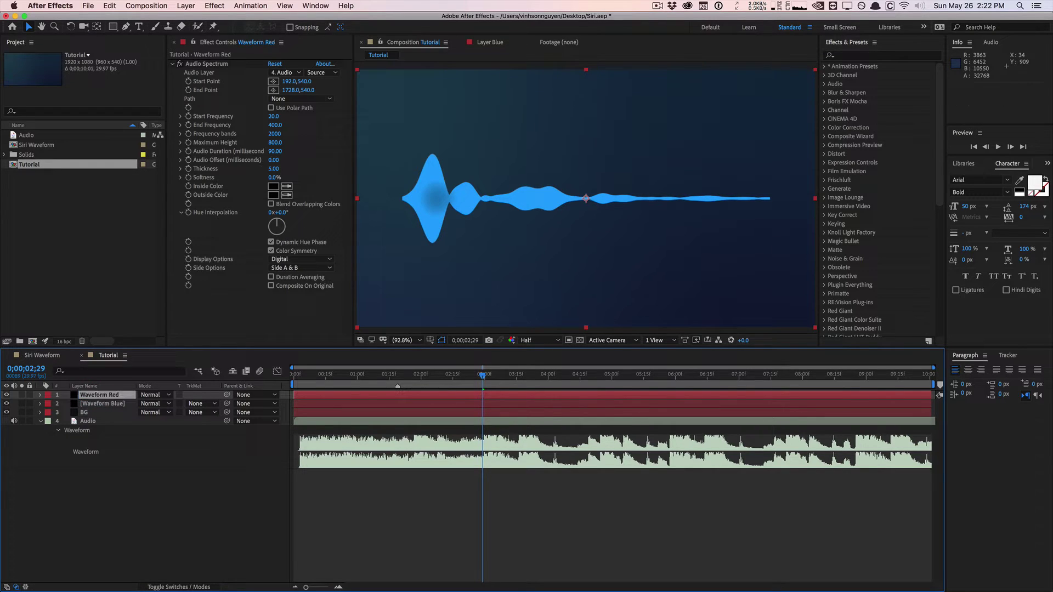
- Change the color of Waveform Red's inner glow to the bright red FF424B
left_click(105, 405)
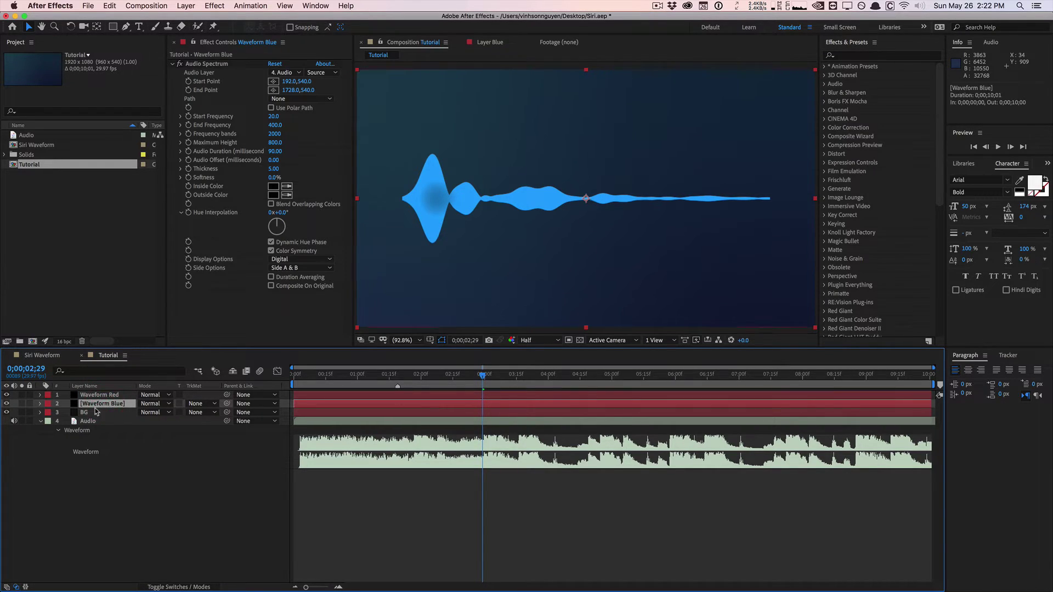
left_click(59, 398)
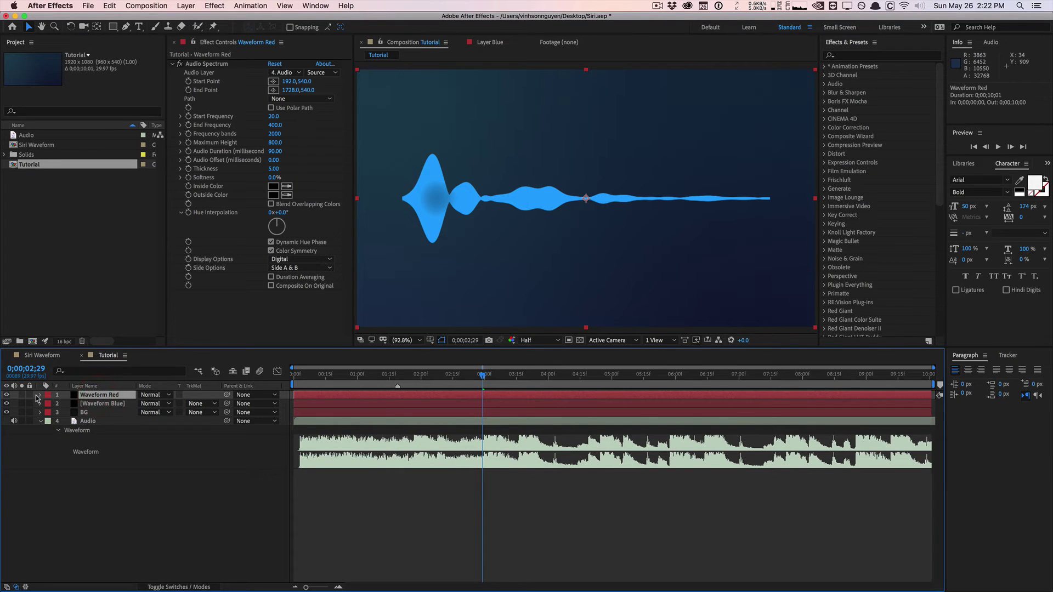
left_click(40, 396)
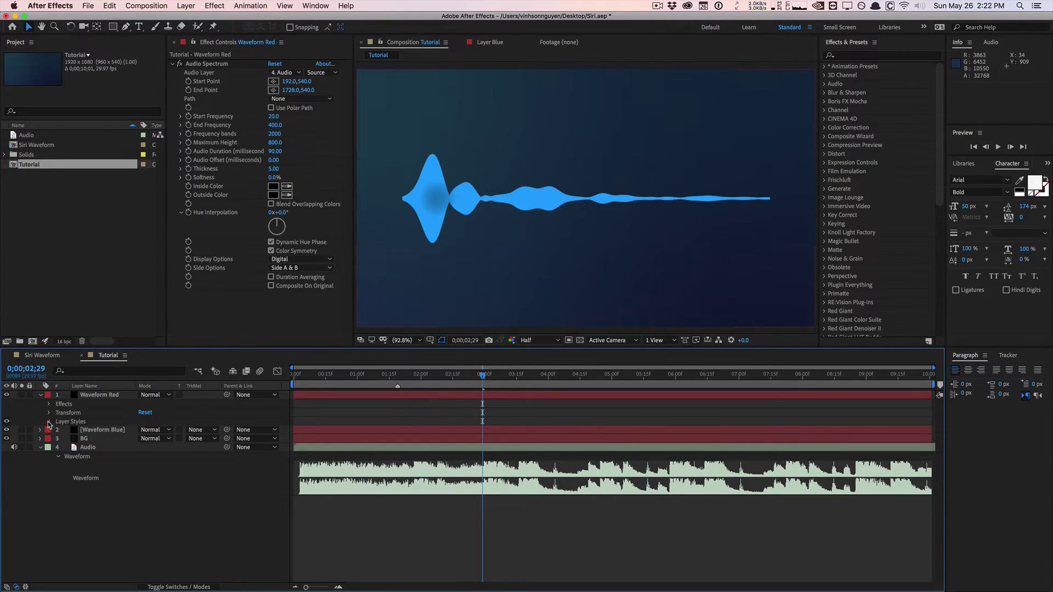
left_click(48, 422)
left_click(57, 439)
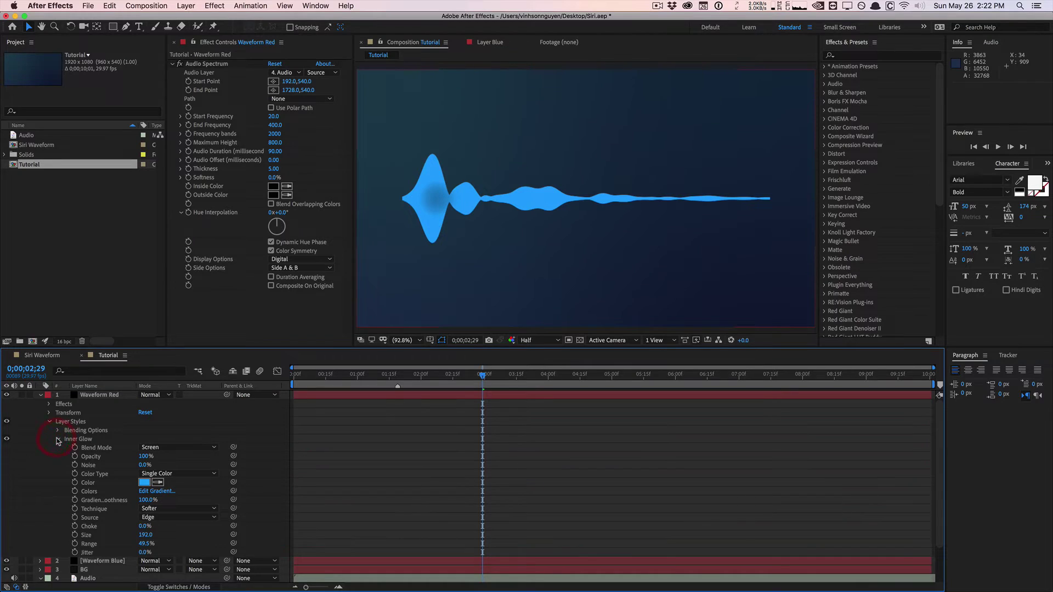
left_click(144, 483)
left_click(406, 360)
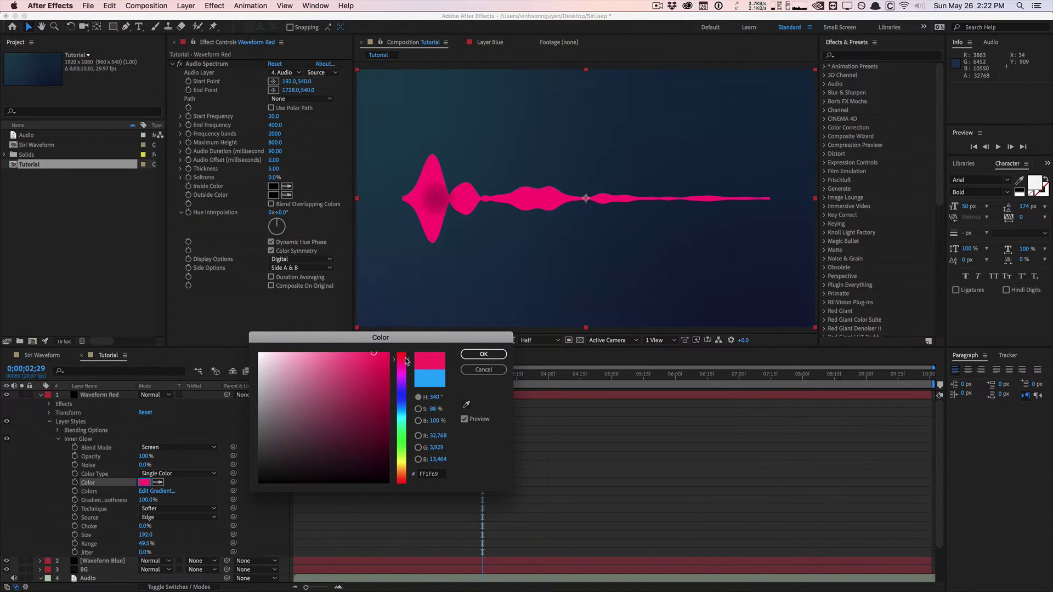
left_click_drag(384, 345, 353, 346)
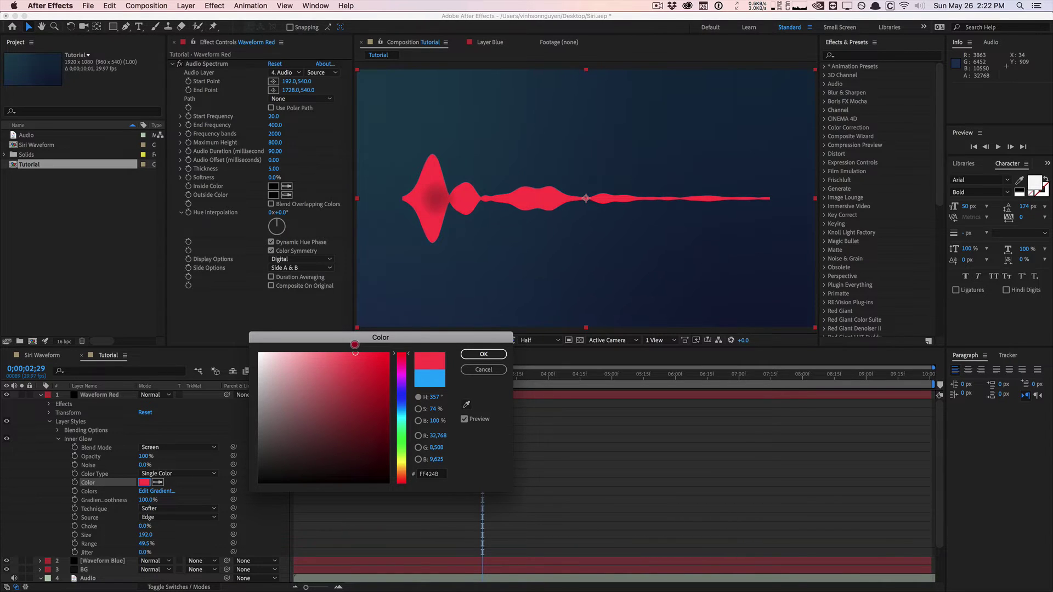
left_click(494, 353)
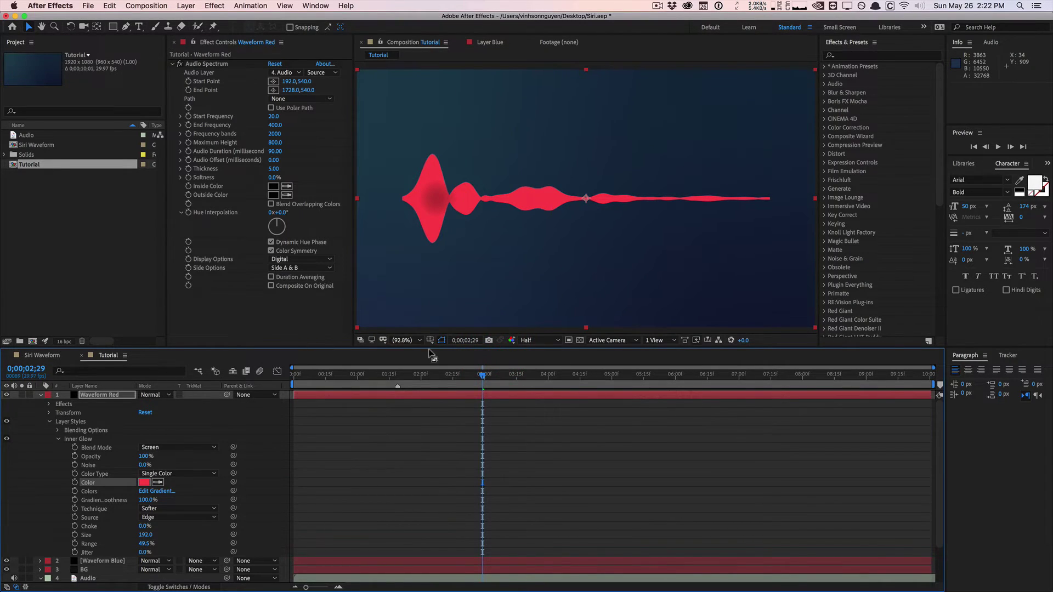
- Set Waveform Red's Audio Spectrum start frequency to 400 and end frequency to 600
left_click(353, 377)
mouse_move(388, 376)
left_mouse_down()
mouse_move(510, 370)
mouse_move(398, 369)
left_mouse_up()
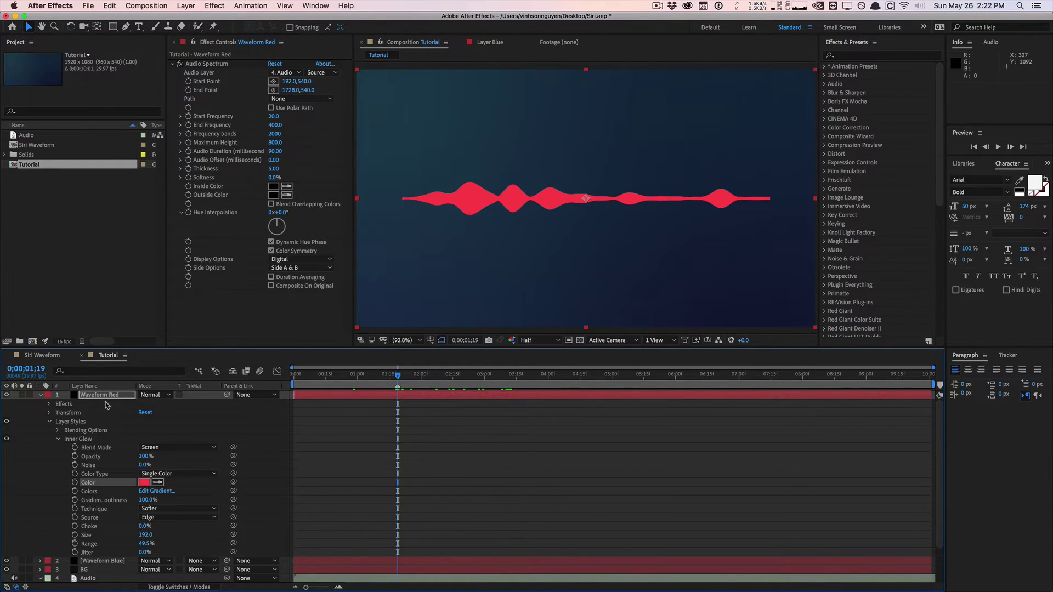
left_click(106, 397)
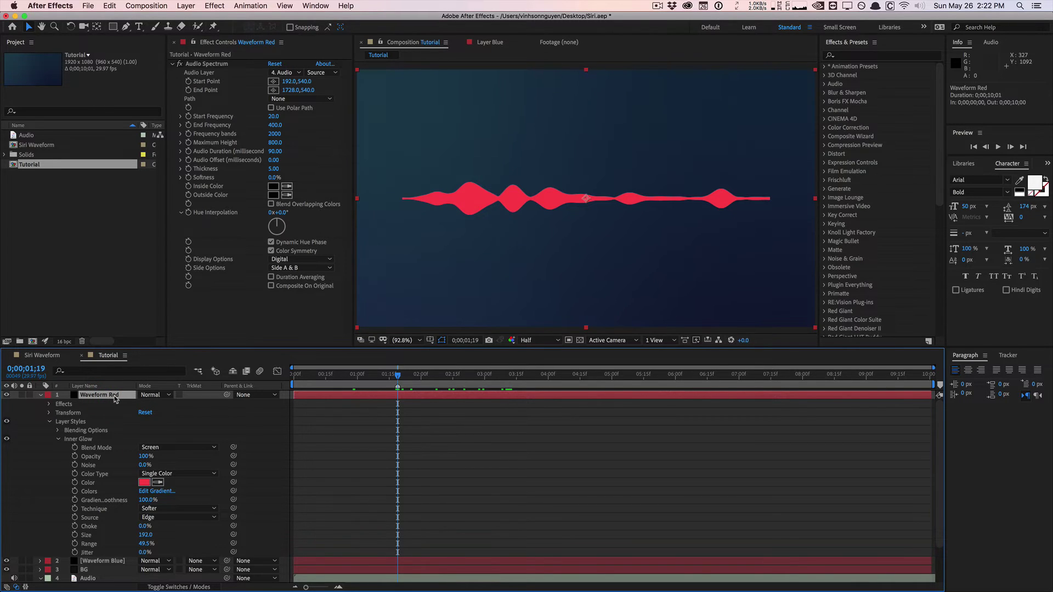
left_click(273, 117)
type("40")
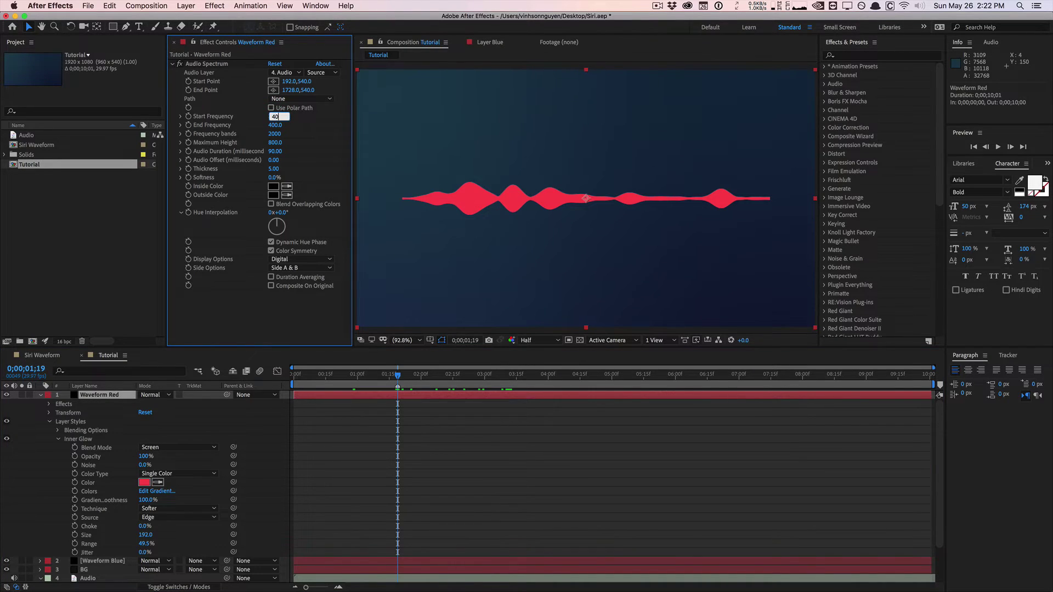
type("0")
key("Return")
left_click(275, 125)
type("600")
key("Return")
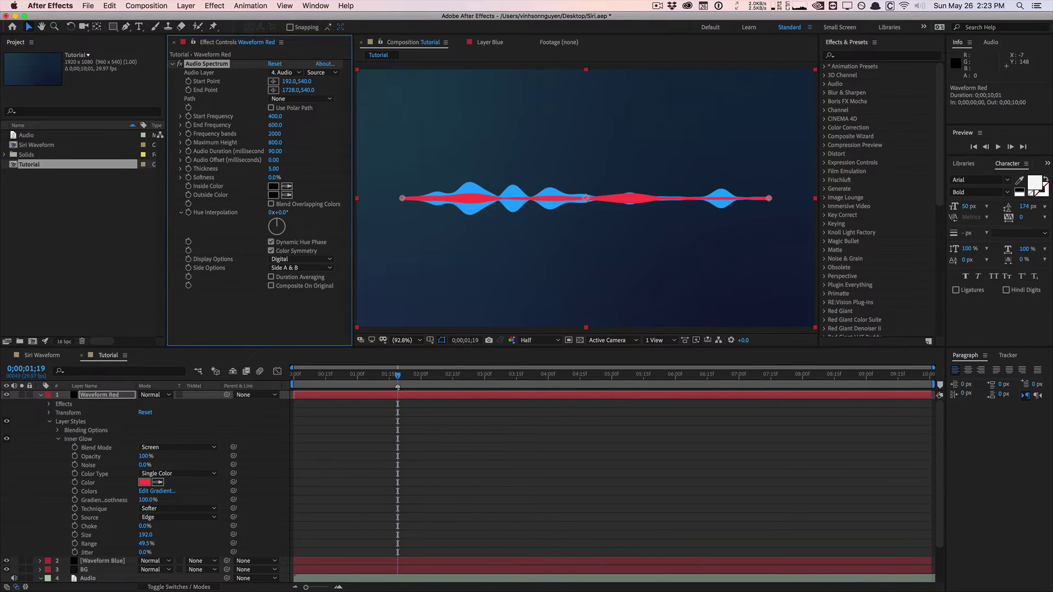
- Raise Waveform Red's maximum height by way of 1720 to 3280, previewing it against the blue waveform along the timeline
left_click_drag(354, 379, 649, 333)
key("space")
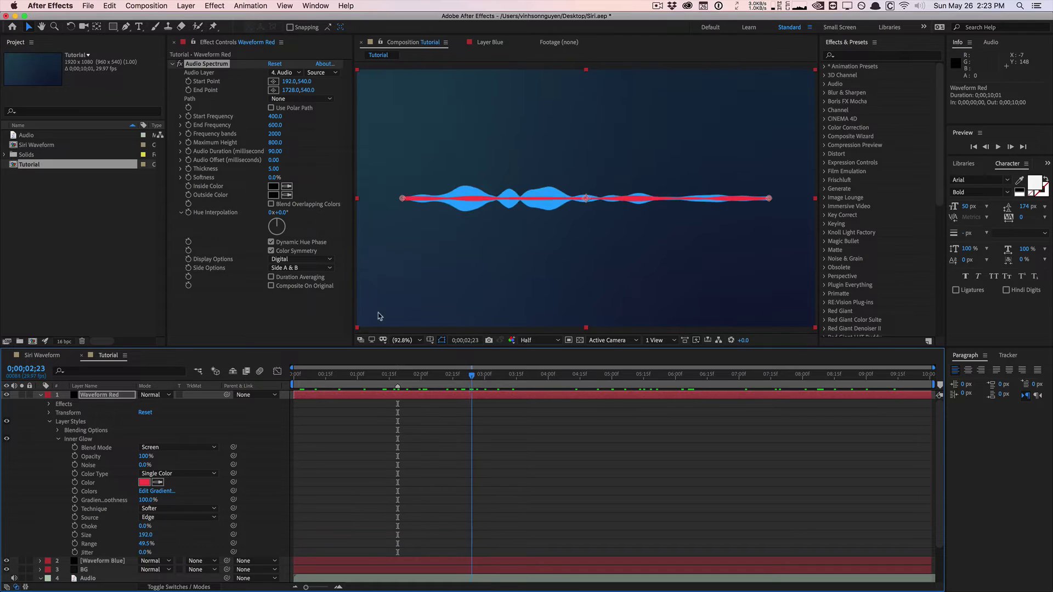
left_click(407, 316)
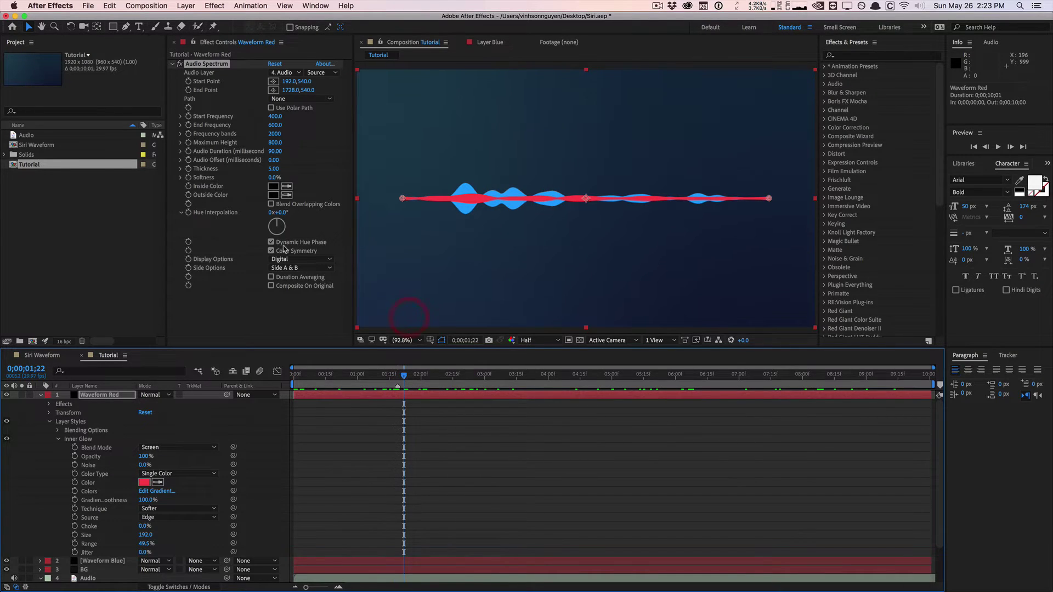
left_click_drag(276, 142, 316, 135)
left_click(277, 143)
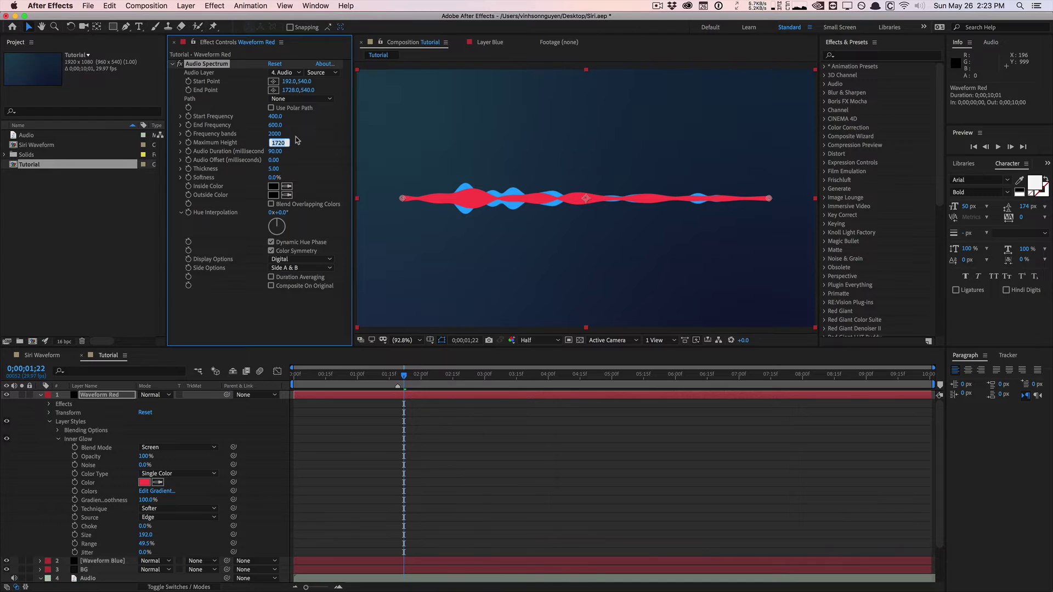
left_click_drag(322, 373, 415, 321)
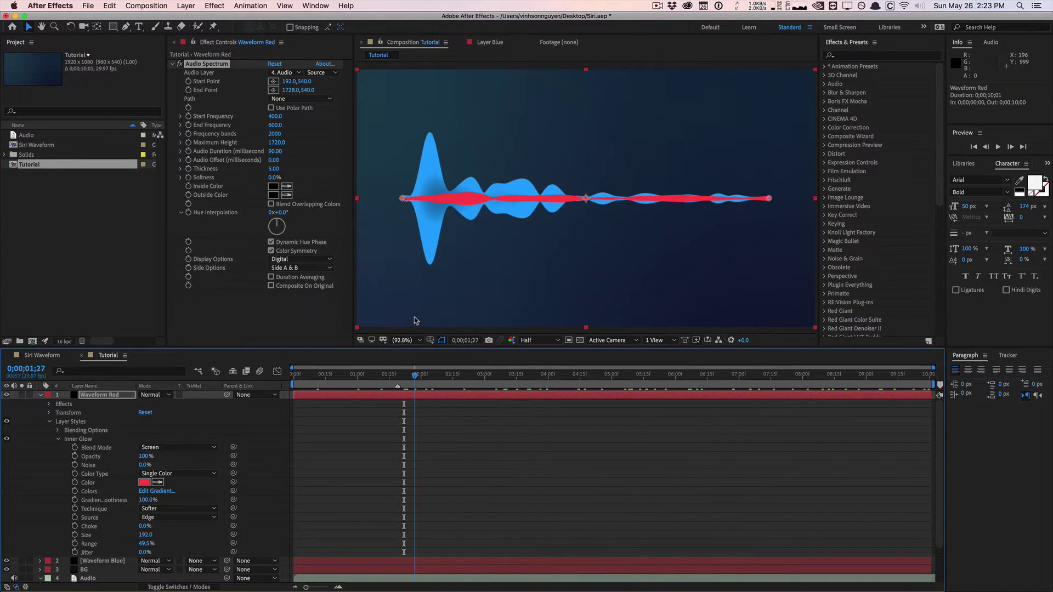
left_click_drag(277, 143, 348, 132)
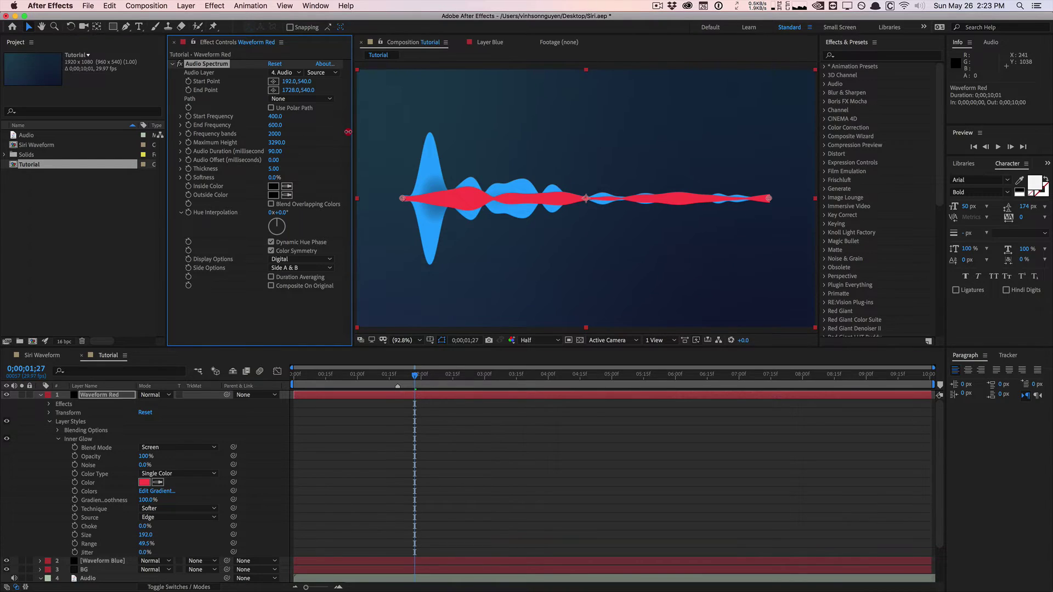
left_click_drag(416, 376, 957, 341)
left_click_drag(577, 375, 508, 360)
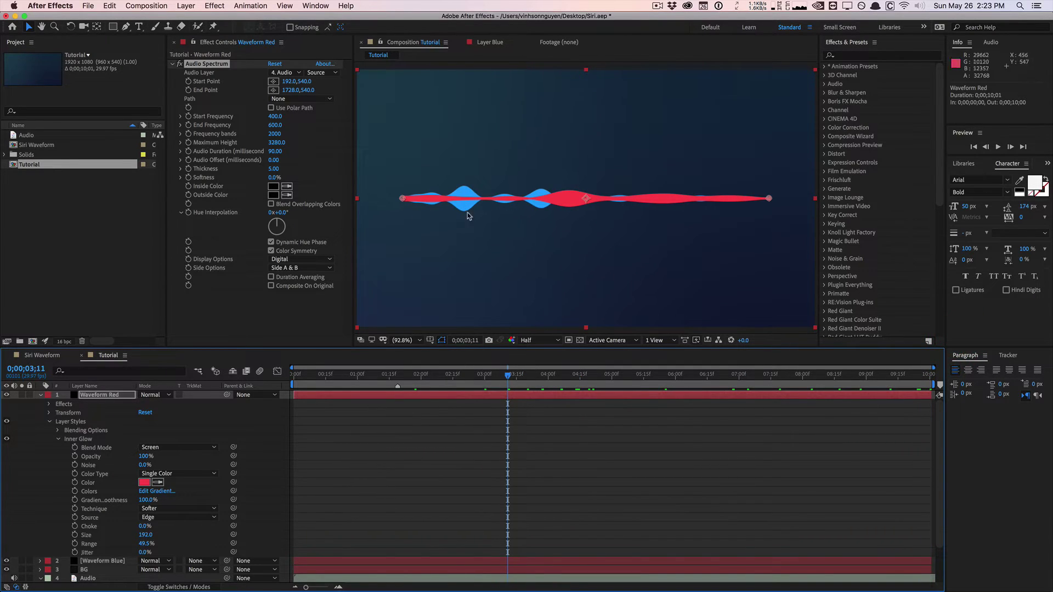
- Set the Waveform Red layer's blending mode to Add and check that the timeline's Modes column is enabled
left_click(85, 395)
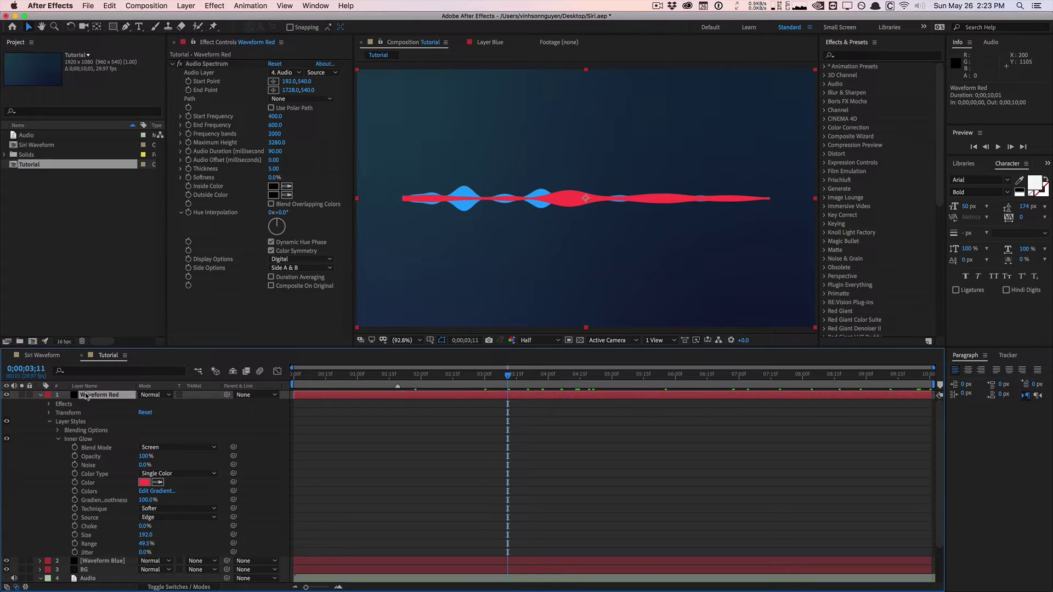
left_click(157, 395)
left_click(170, 276)
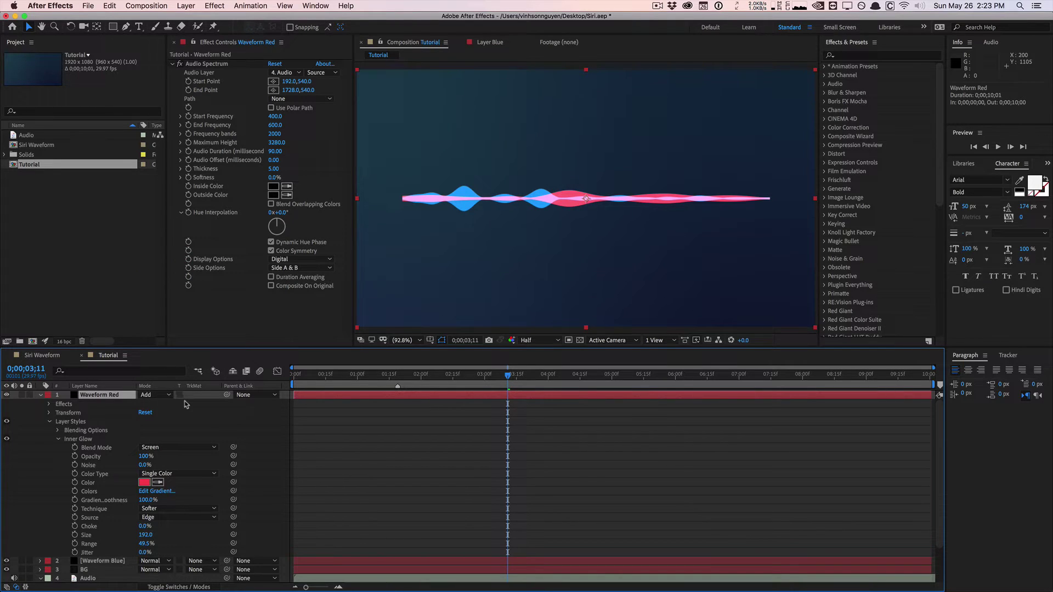
right_click(153, 388)
mouse_move(190, 421)
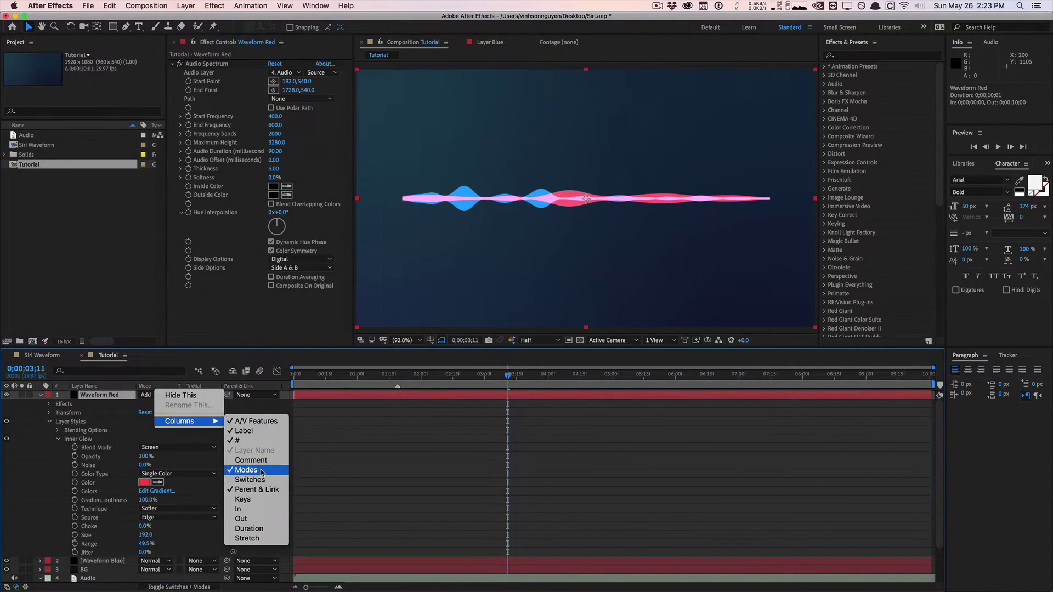
left_click(121, 390)
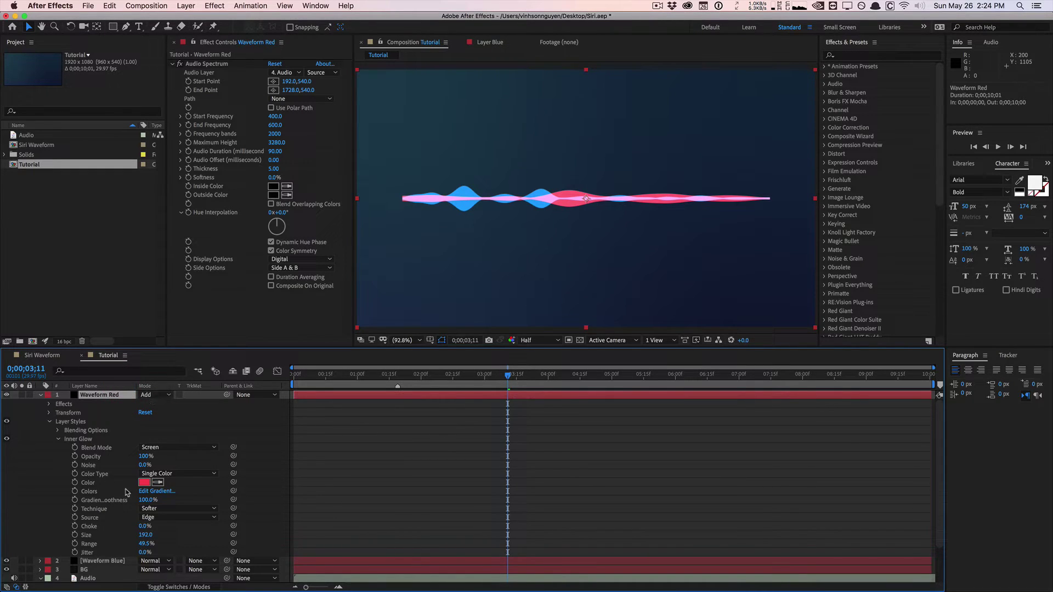
- Set the blend mode of Waveform Red's inner glow to Linear Dodge and collapse the glow's settings
left_click(75, 423)
left_click(78, 439)
scroll(73, 460, "down", 2)
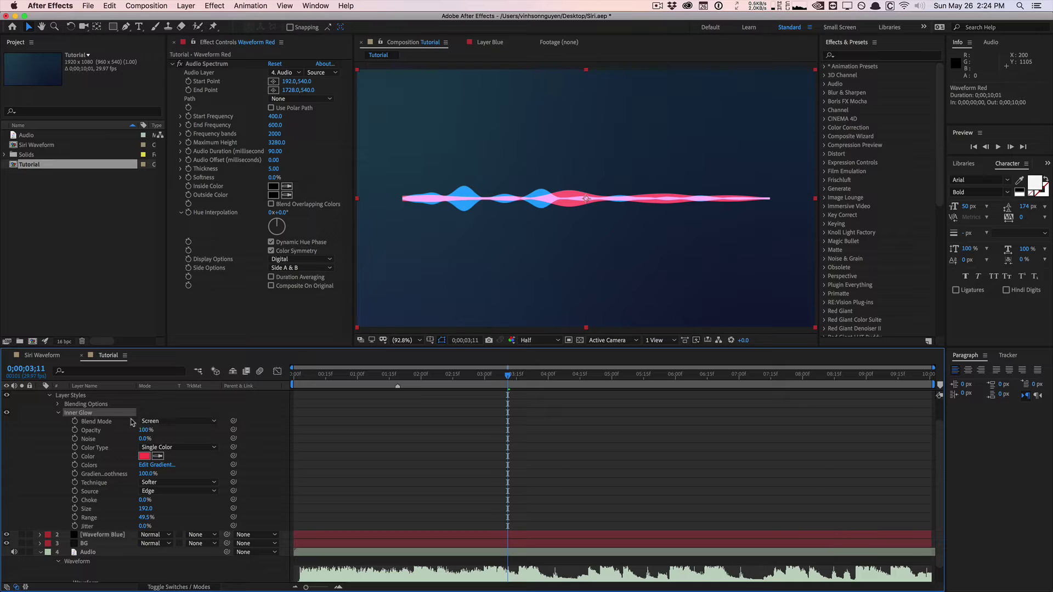
left_click(165, 421)
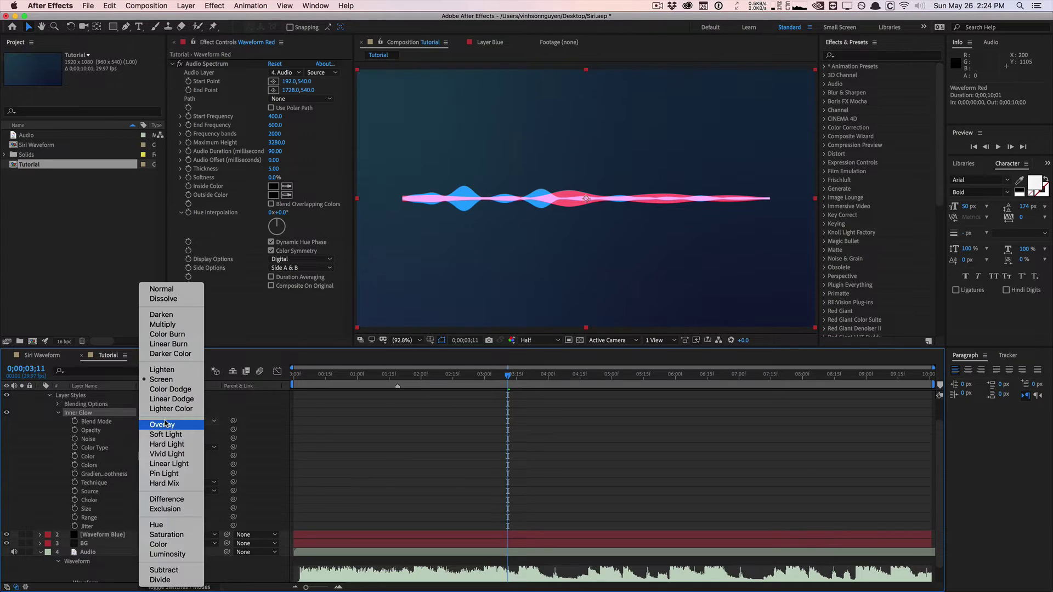
left_click(183, 399)
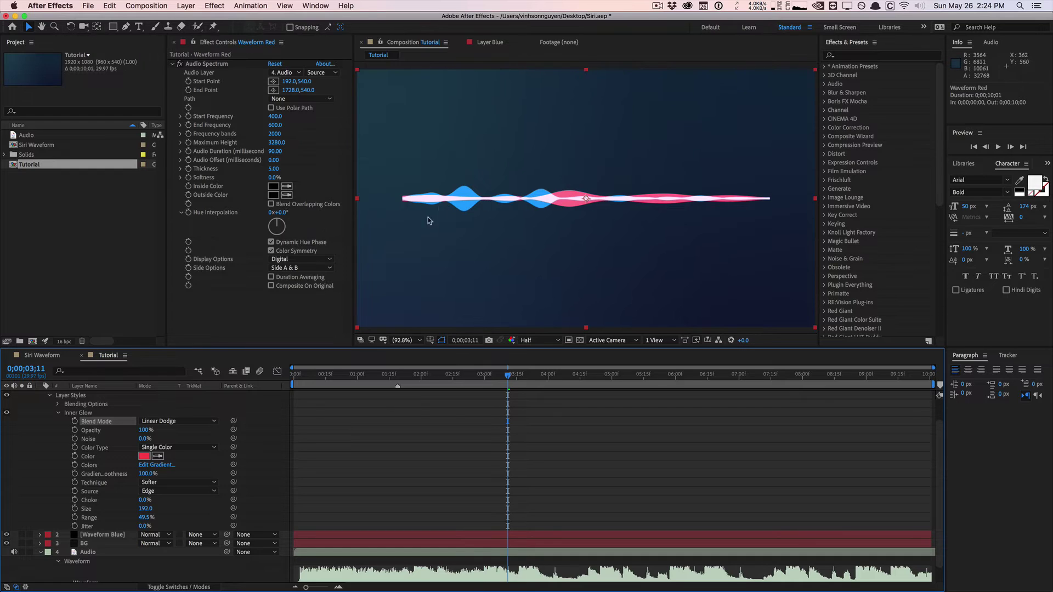
left_click(59, 415)
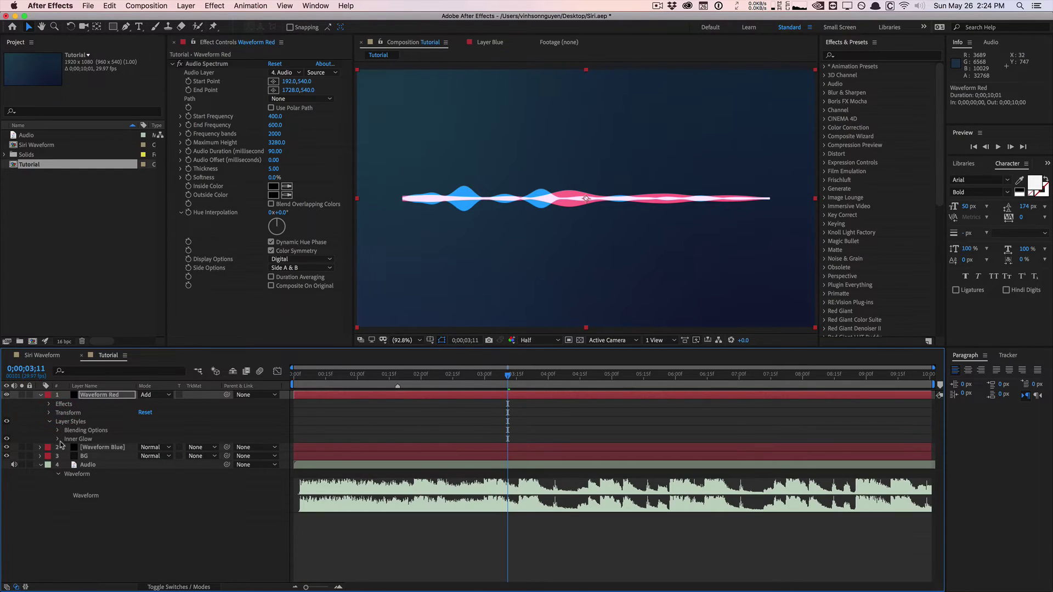
- Set the Waveform Blue layer's blending mode to Add
left_click(95, 449)
left_click(152, 447)
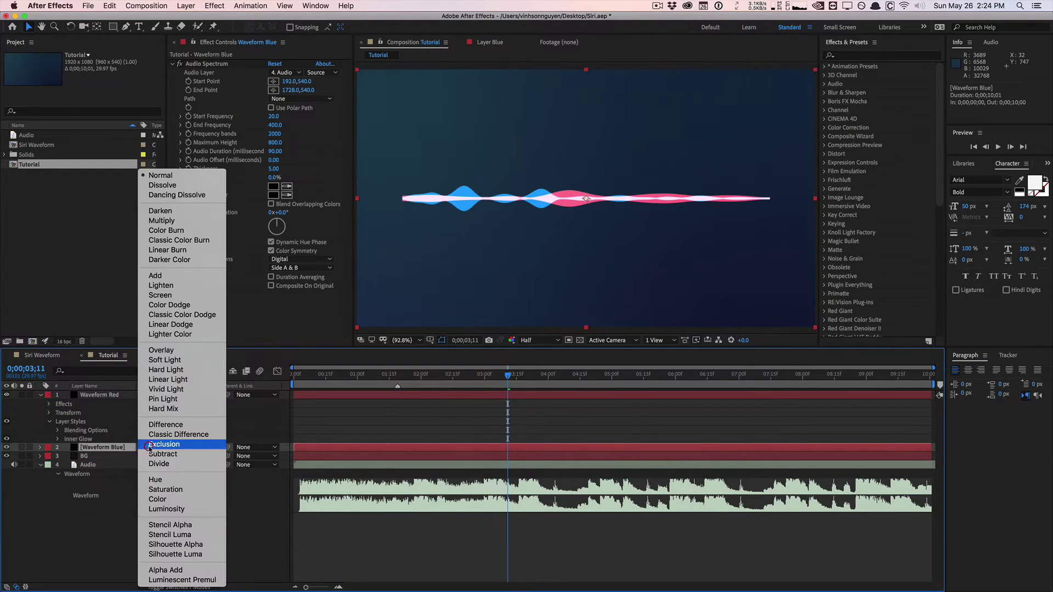
left_click(172, 276)
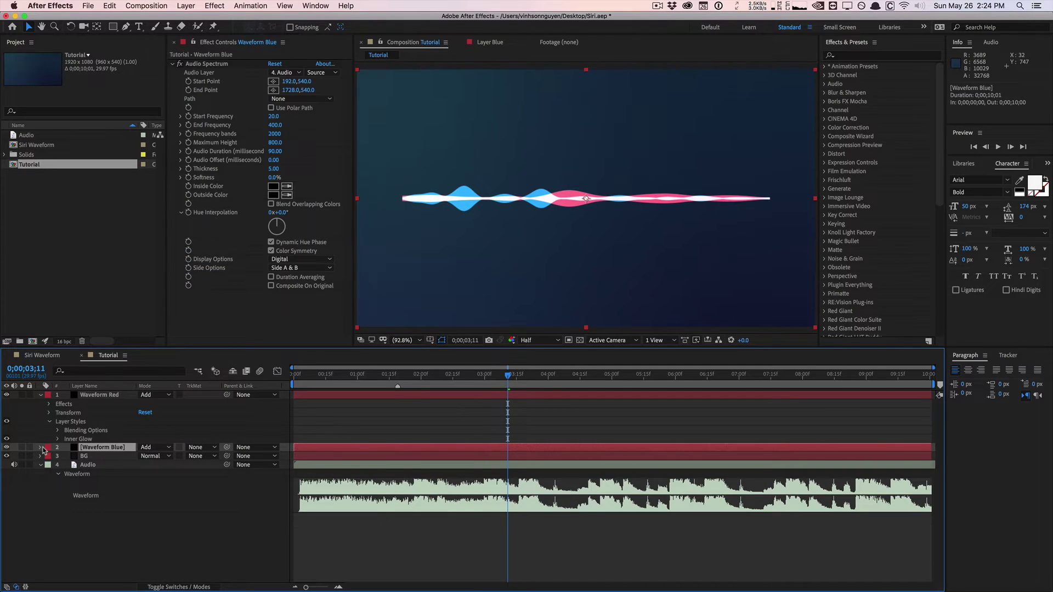
- Set the blend mode of Waveform Blue's inner glow to Linear Dodge after comparing it with Color Dodge, and collapse the layer
left_click(41, 448)
left_click(174, 473)
left_click(171, 398)
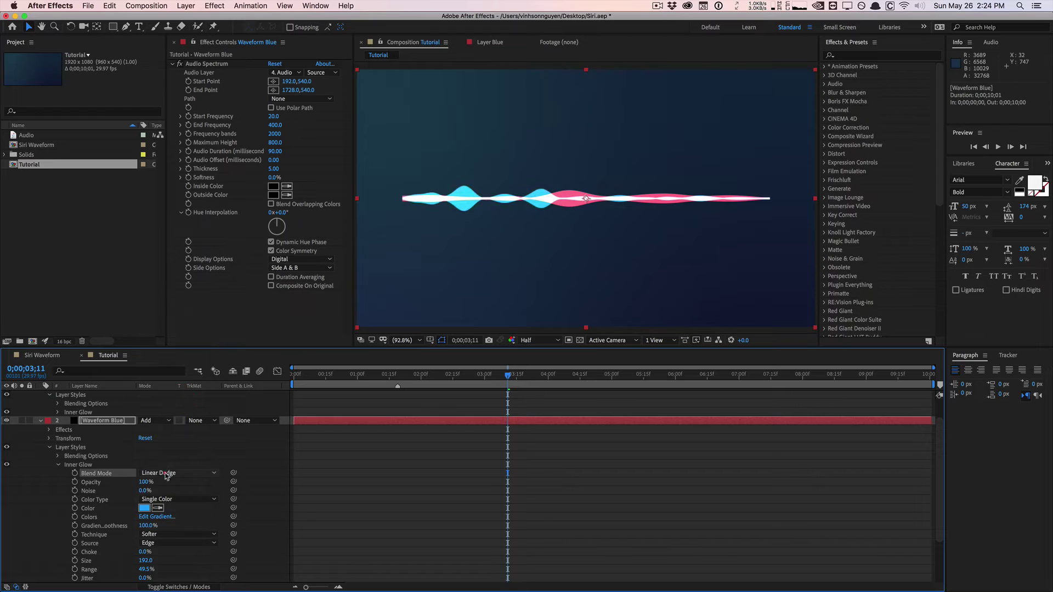
left_click(164, 473)
left_click(174, 389)
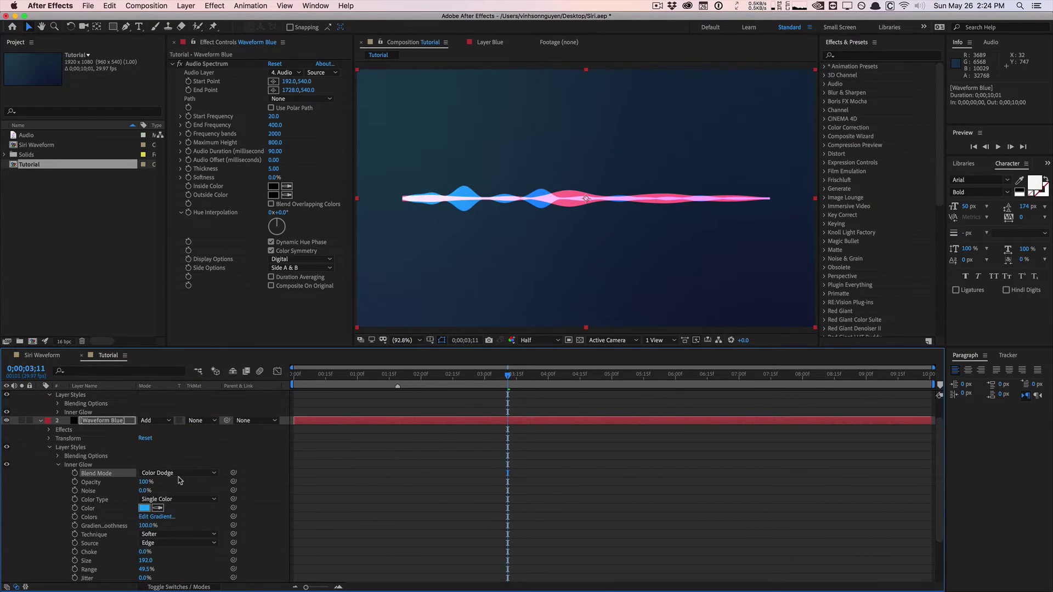
left_click(175, 474)
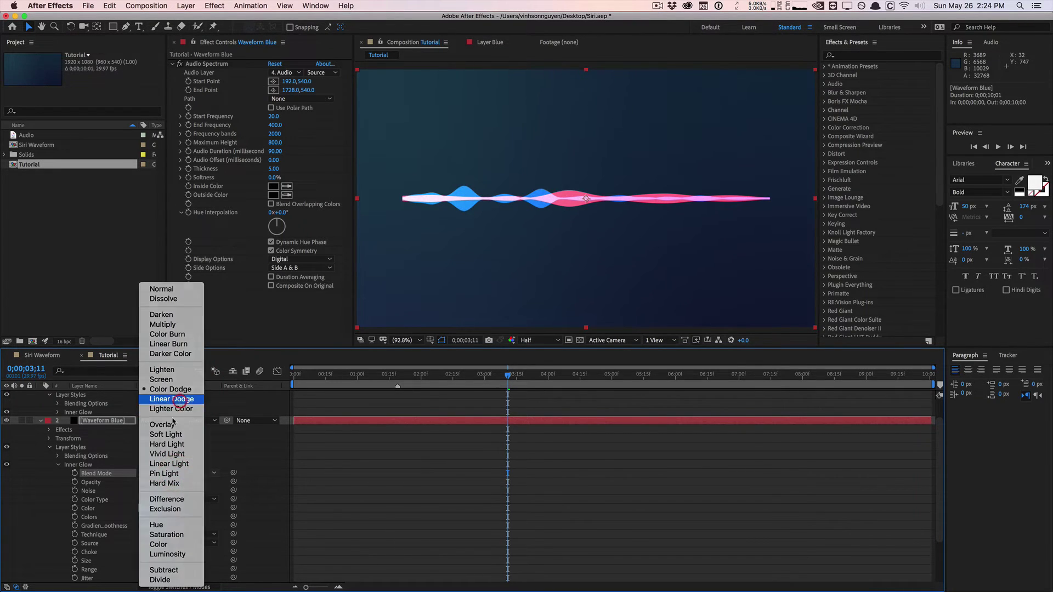
left_click(172, 399)
left_click(43, 421)
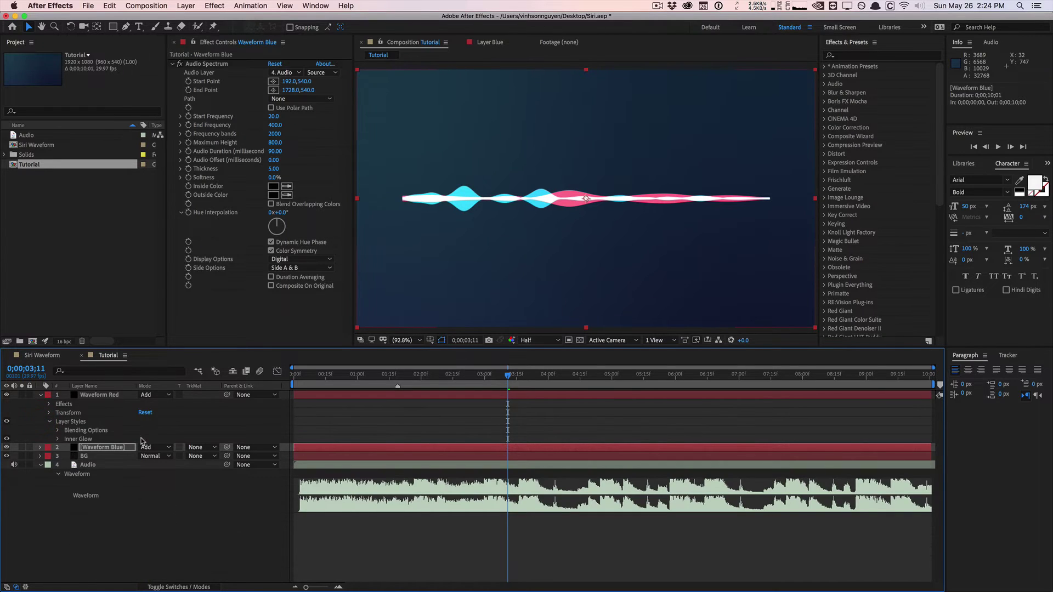
- Set the size of Waveform Red's inner glow to 128, judging it at a later point in the timeline
left_click_drag(475, 380, 711, 363)
left_click(610, 365)
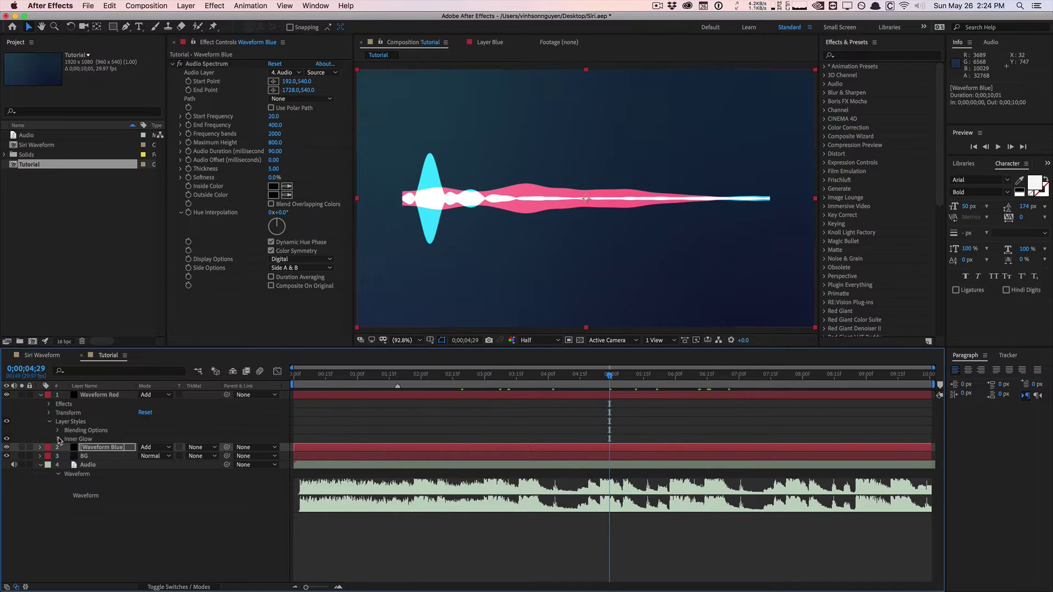
left_click(59, 440)
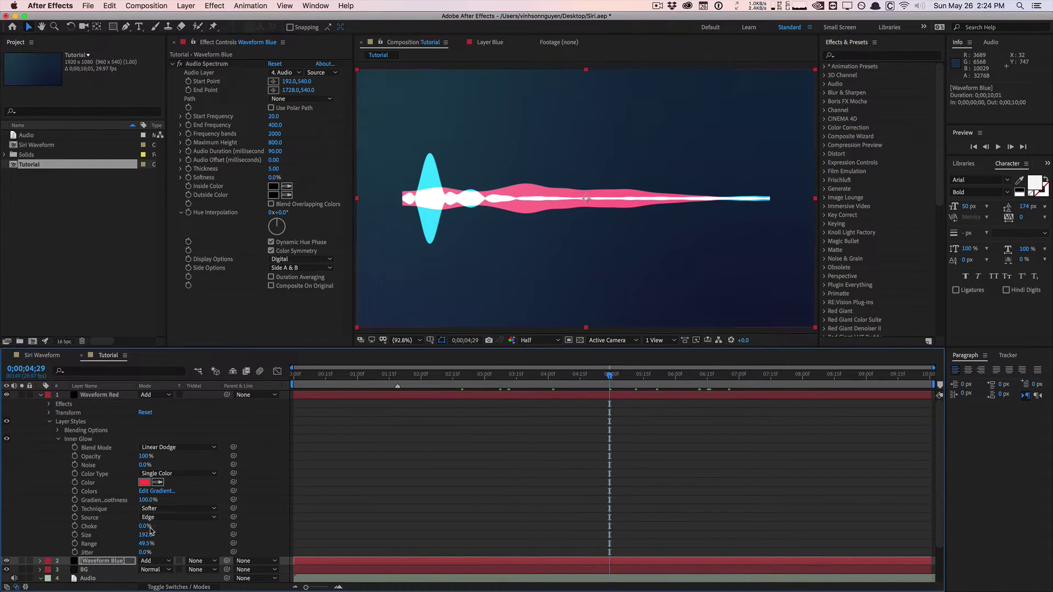
left_click_drag(143, 535, 102, 530)
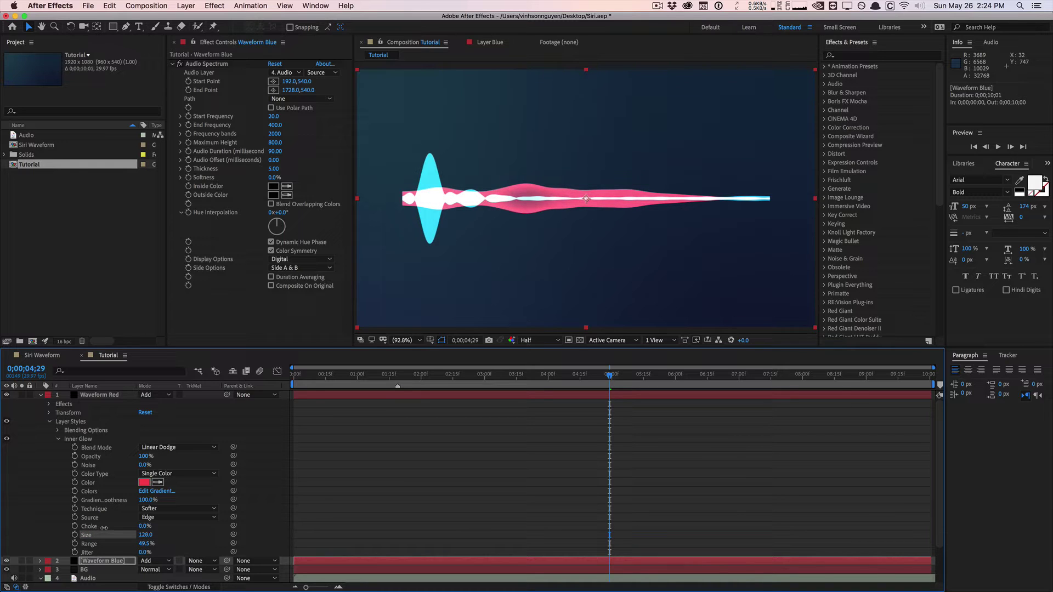
- Duplicate the Waveform Red layer and rename the copy Waveform Green
key("super+Up")
key("space")
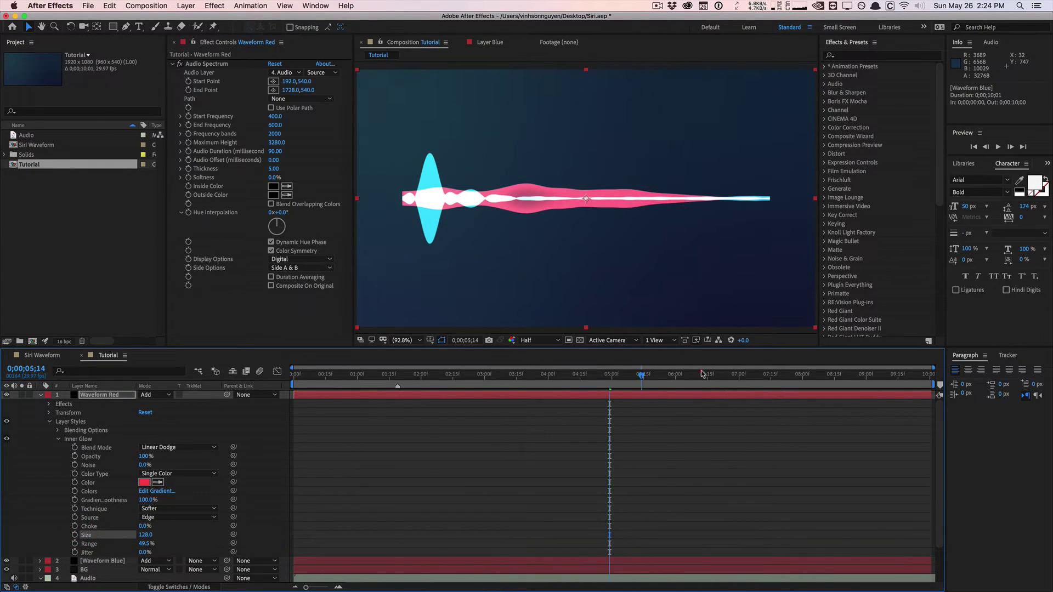
left_click(42, 395)
key("super+d")
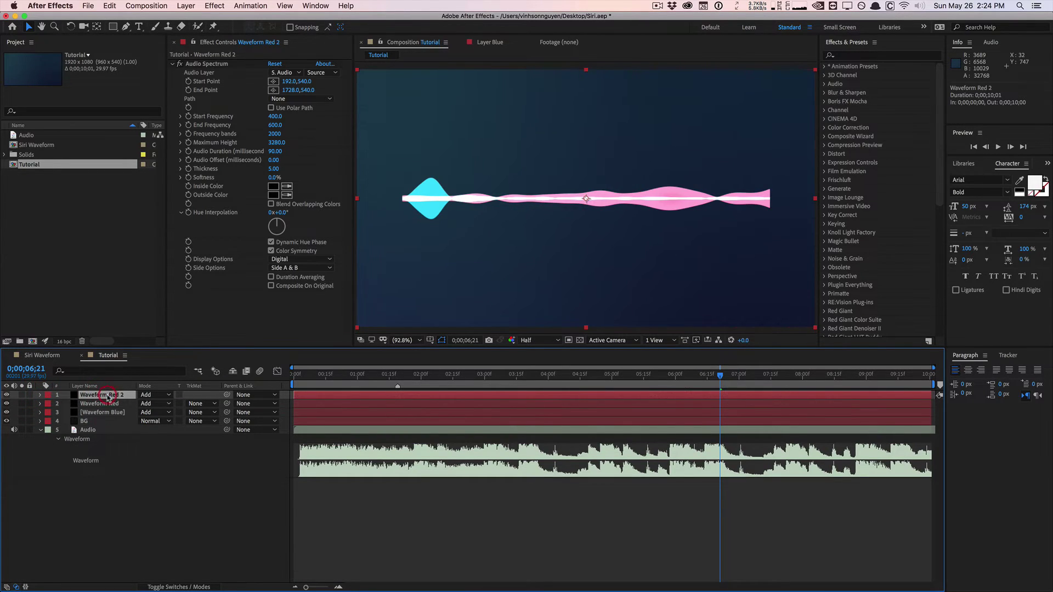
key("Return")
type("Waveform Green")
key("Return")
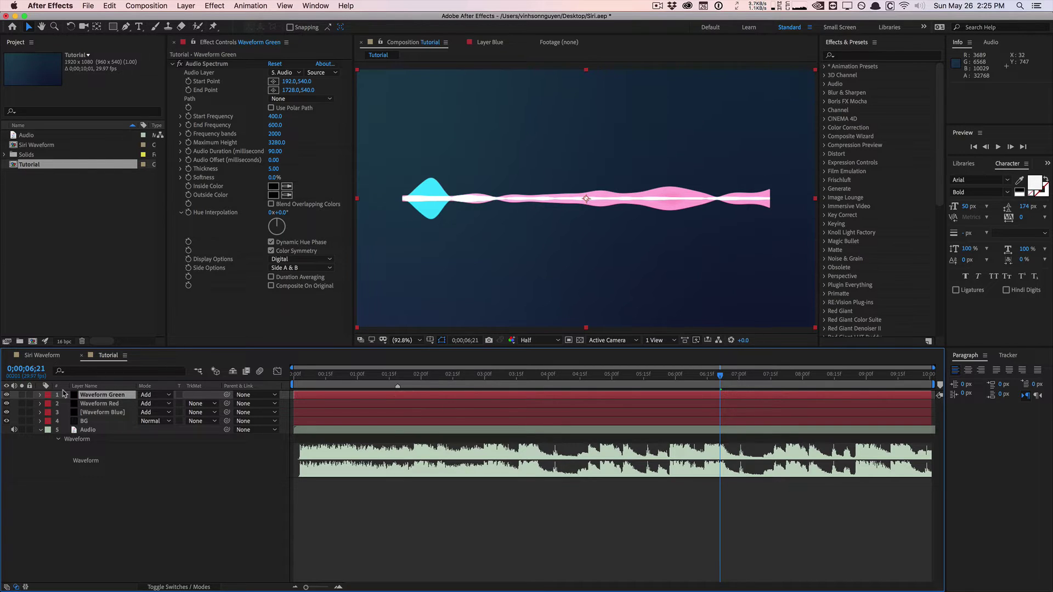
- Change the inner glow color of Waveform Green to bright green 58FF42
key("u")
key("u")
scroll(102, 474, "down", 1)
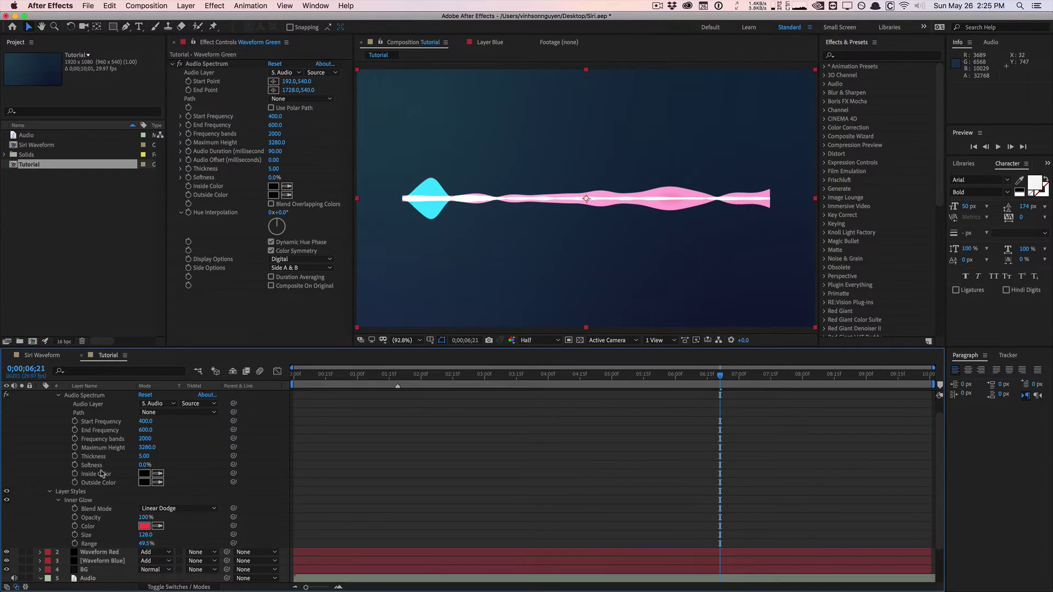
left_click(143, 535)
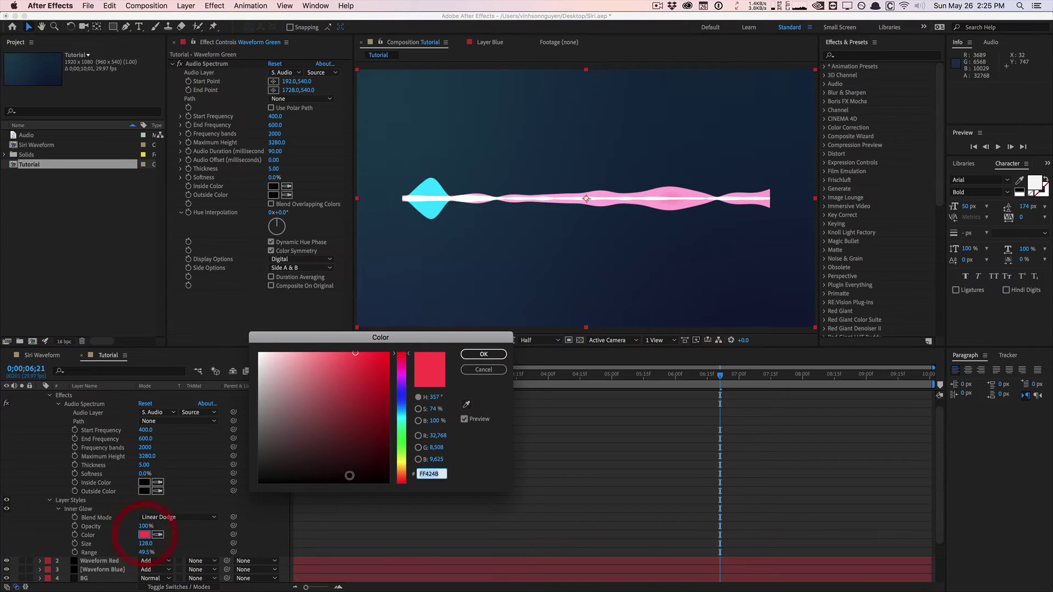
left_click(402, 436)
left_click_drag(404, 441, 404, 444)
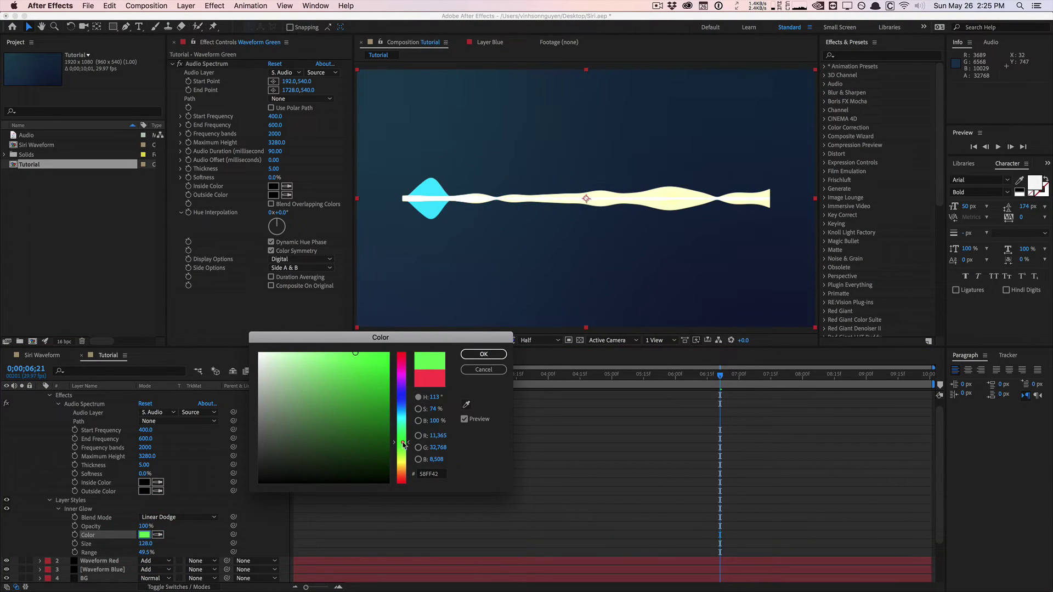
left_click(483, 355)
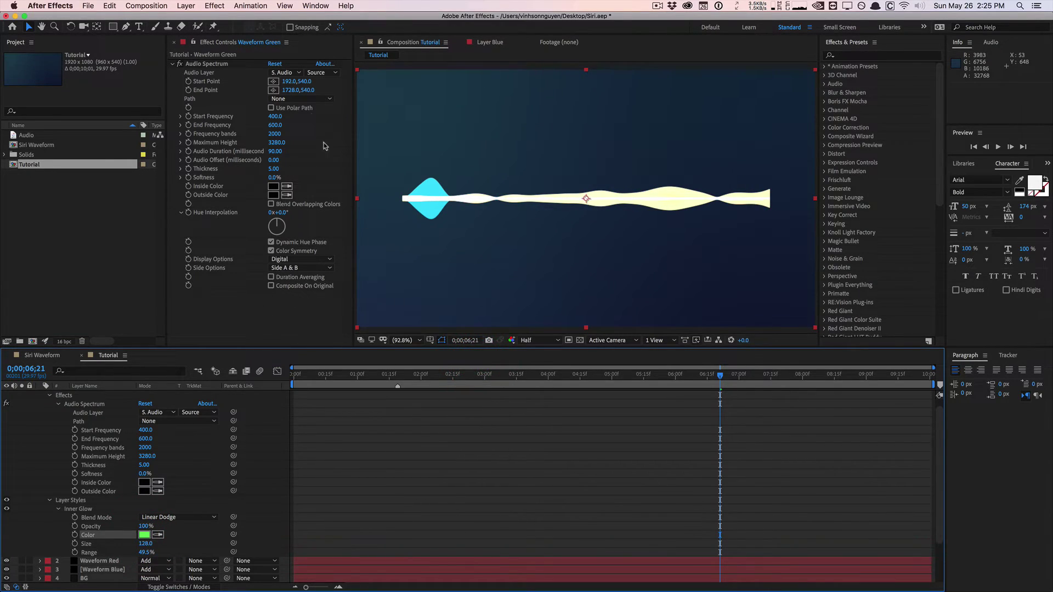
- Set Waveform Green's Audio Spectrum start frequency to 600 and end frequency to 750
scroll(109, 454, "up", 1)
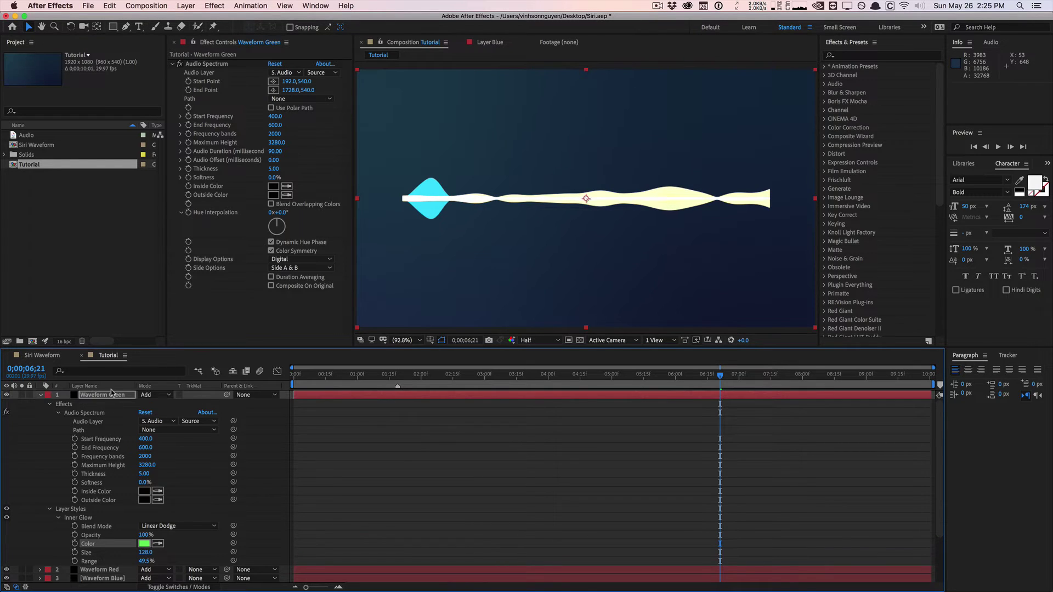
left_click(274, 116)
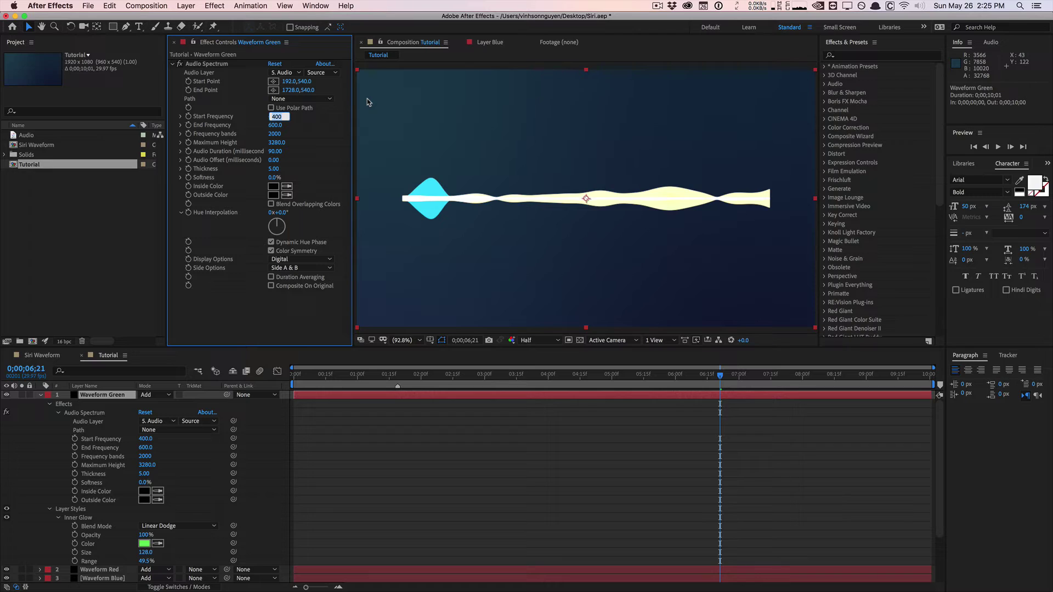
type("600")
key("Return")
left_click(271, 126)
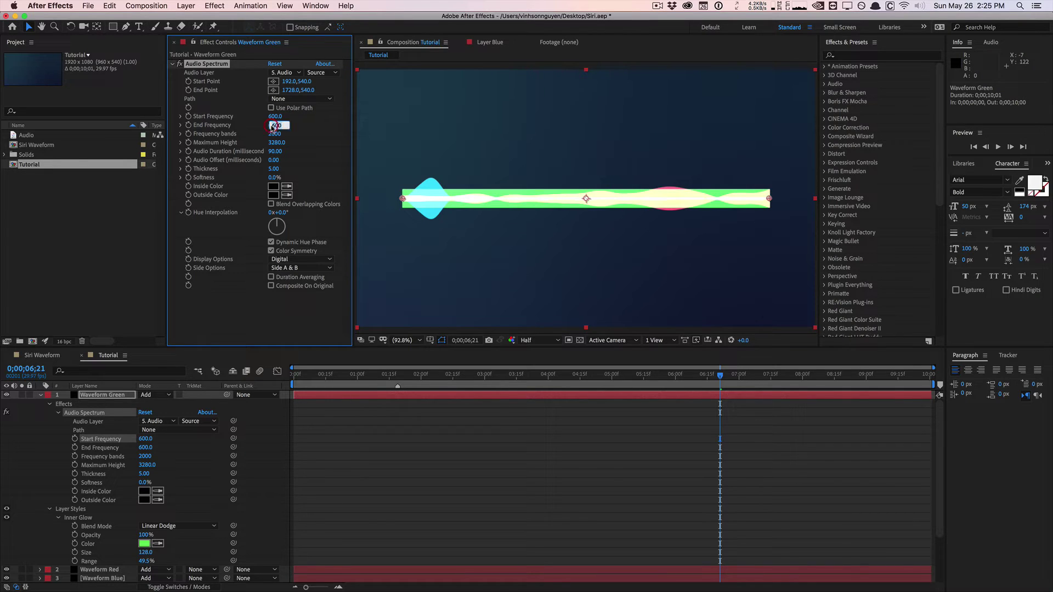
key("Return")
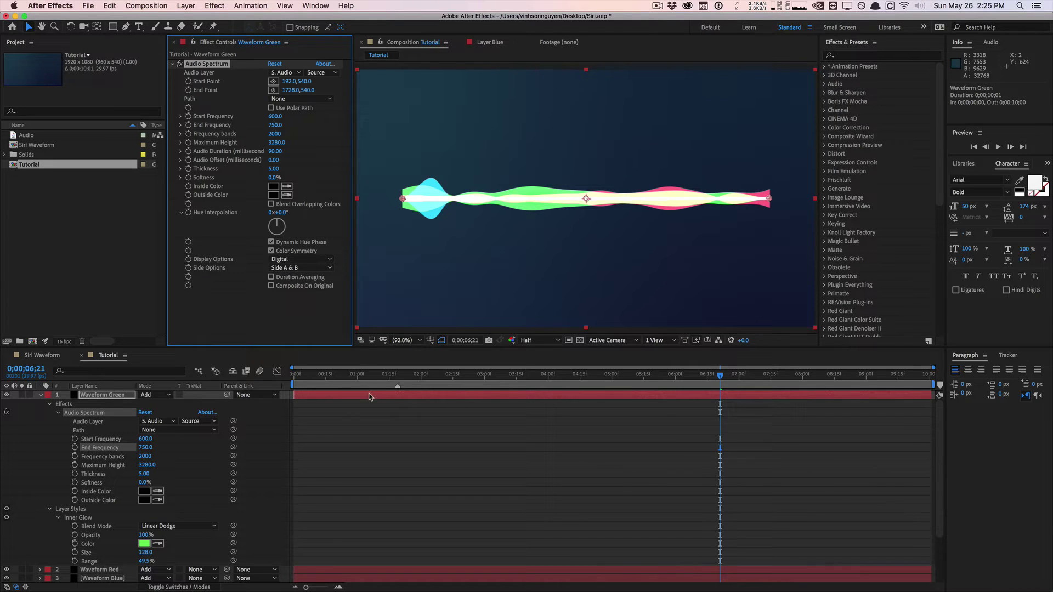
- Set the size of Waveform Blue's inner glow to 234 and check the waveforms at other frames
left_click_drag(403, 373, 854, 334)
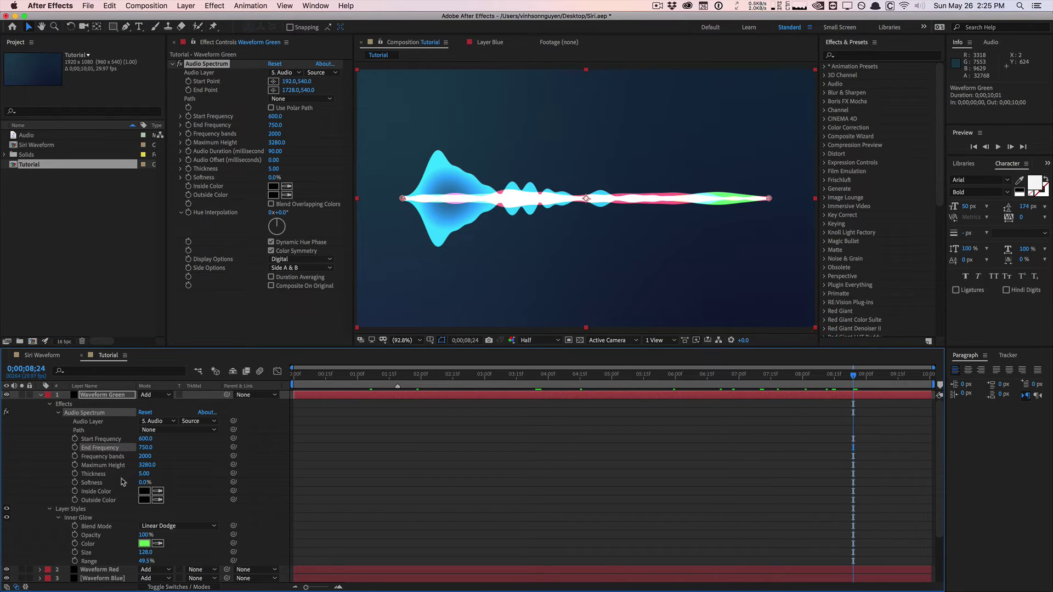
scroll(93, 496, "down", 5)
left_click(98, 508)
left_click(98, 518)
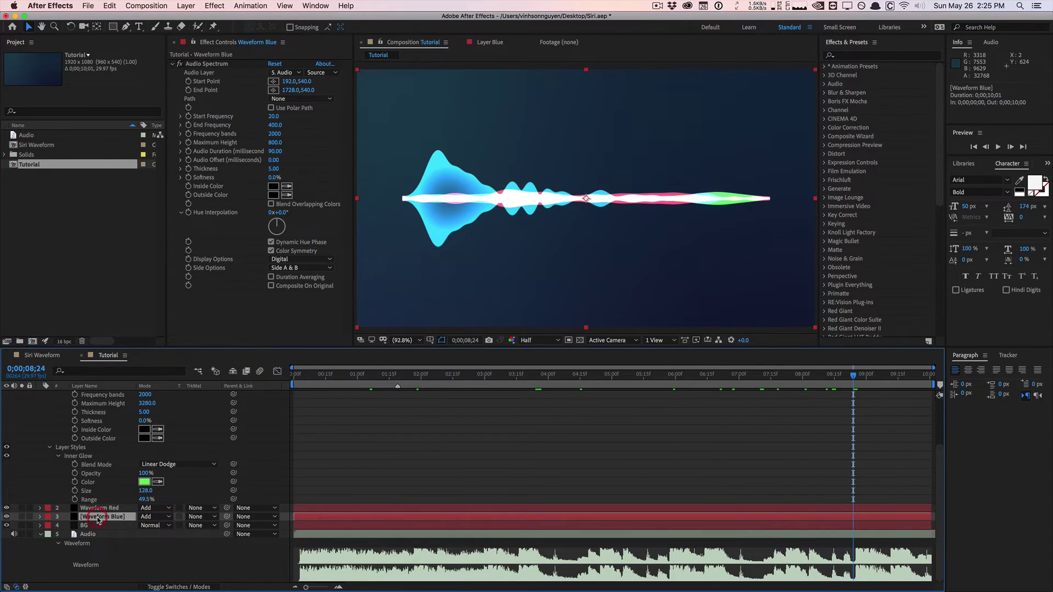
key("u")
key("u")
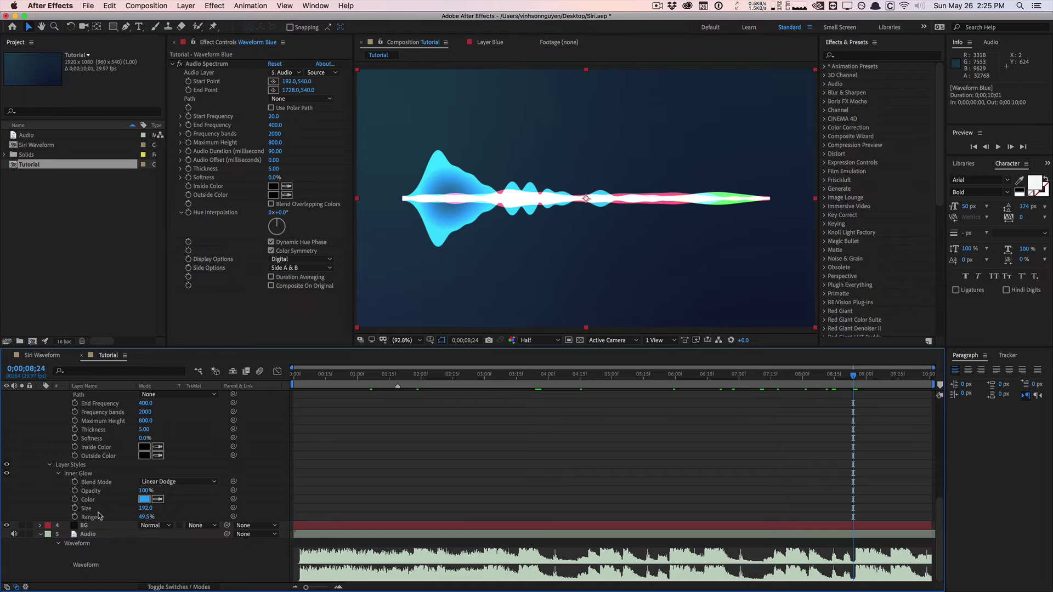
scroll(99, 516, "up", 2)
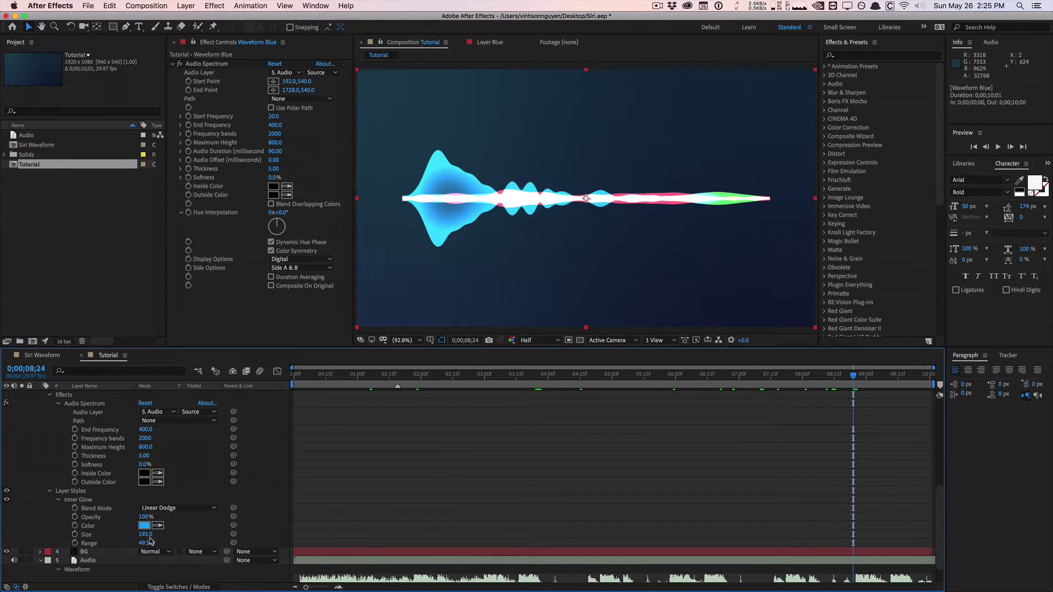
left_click_drag(145, 534, 159, 526)
left_click(441, 377)
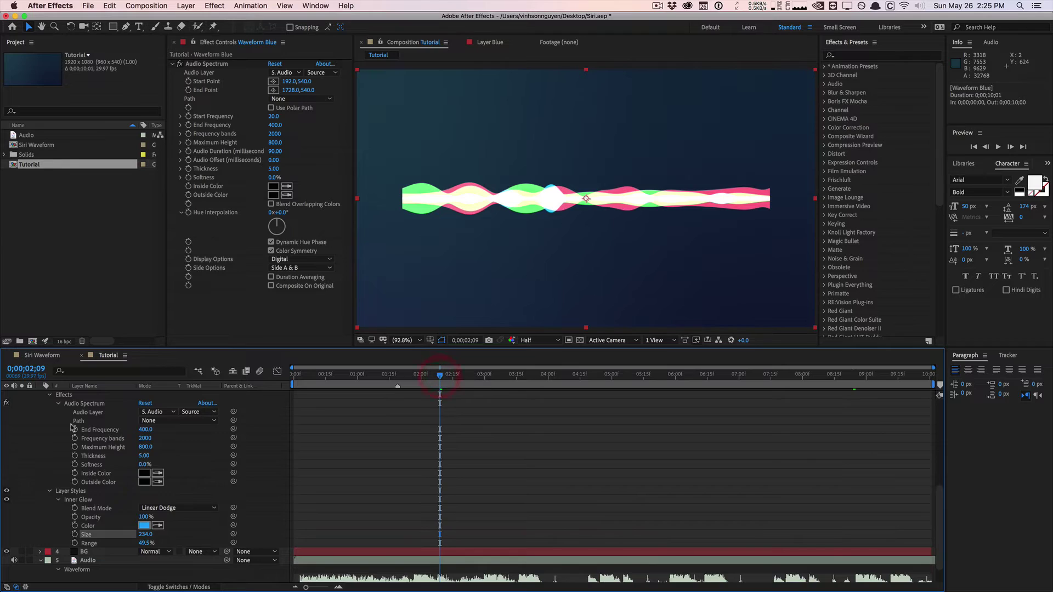
- Collapse the properties of the Waveform Green and Waveform Blue layers, leaving Waveform Green selected
scroll(93, 427, "up", 6)
left_click(99, 395)
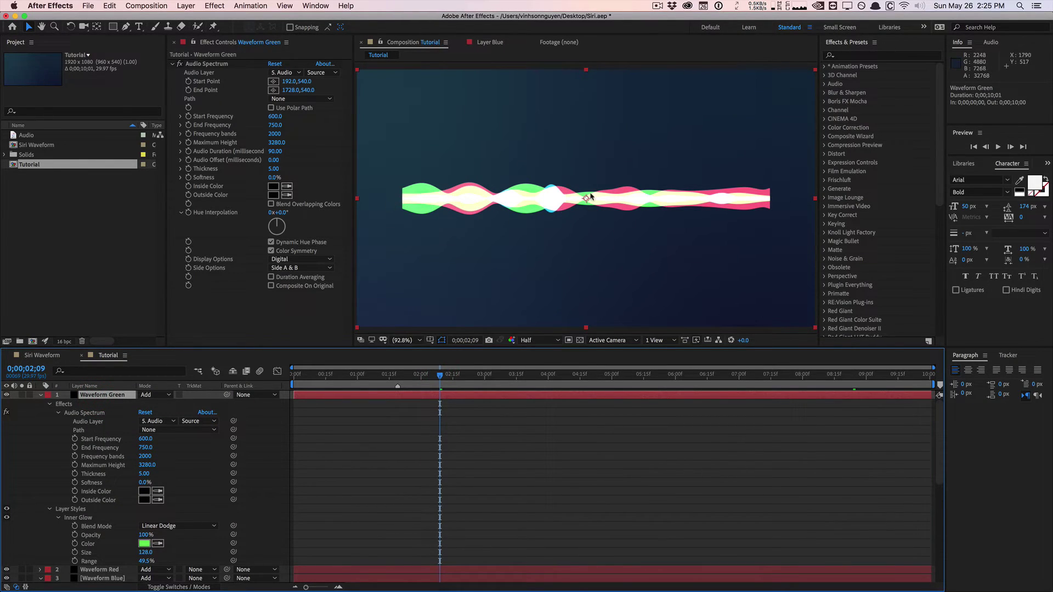
left_click(40, 396)
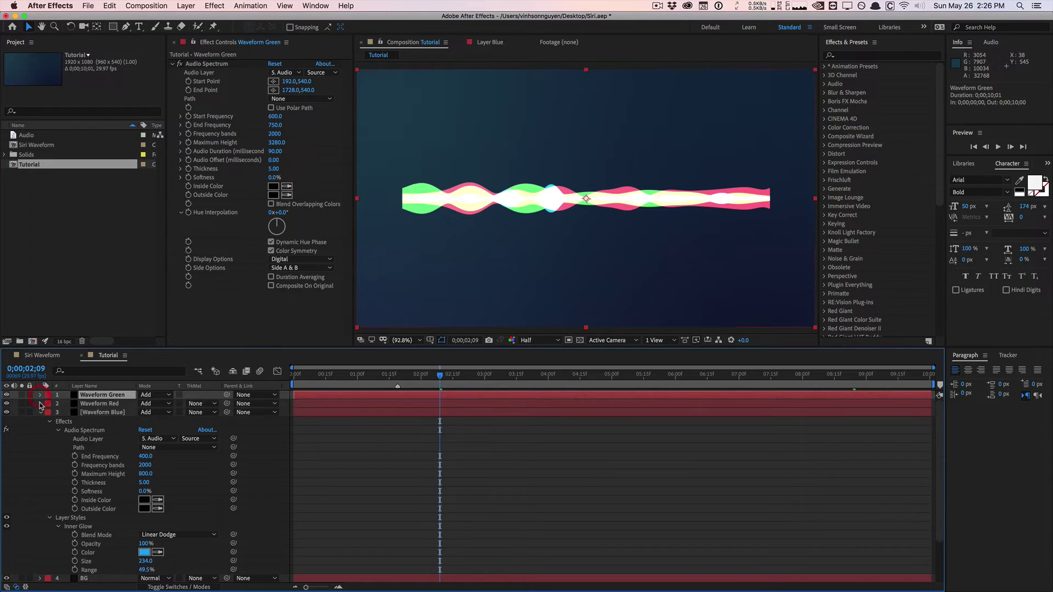
left_click(40, 413)
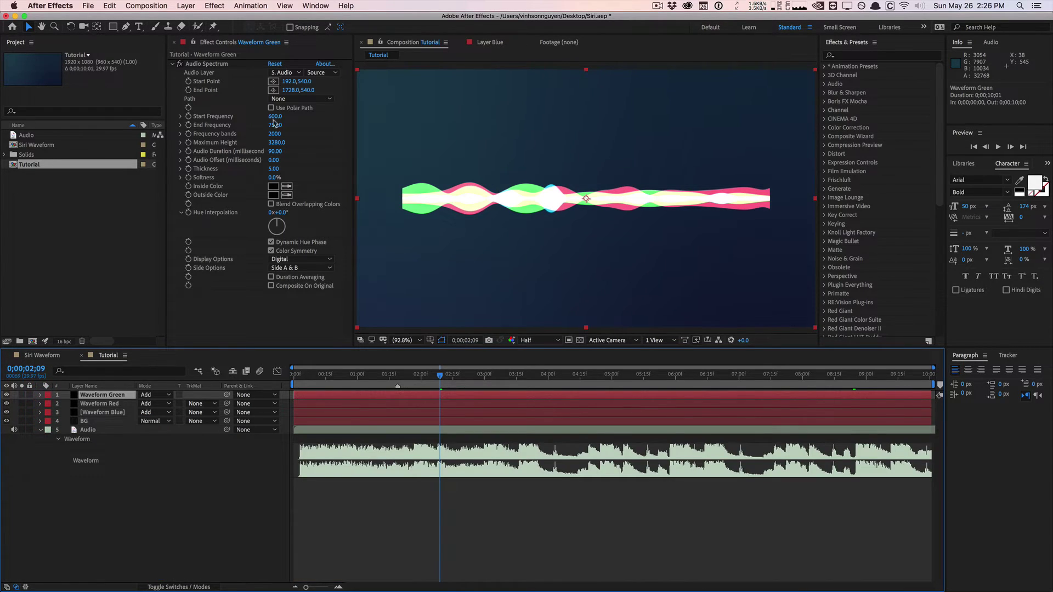
- Extend Waveform Green's spectrum across the frame by setting its start point X to 0 and end point X to 1920
left_click(288, 81)
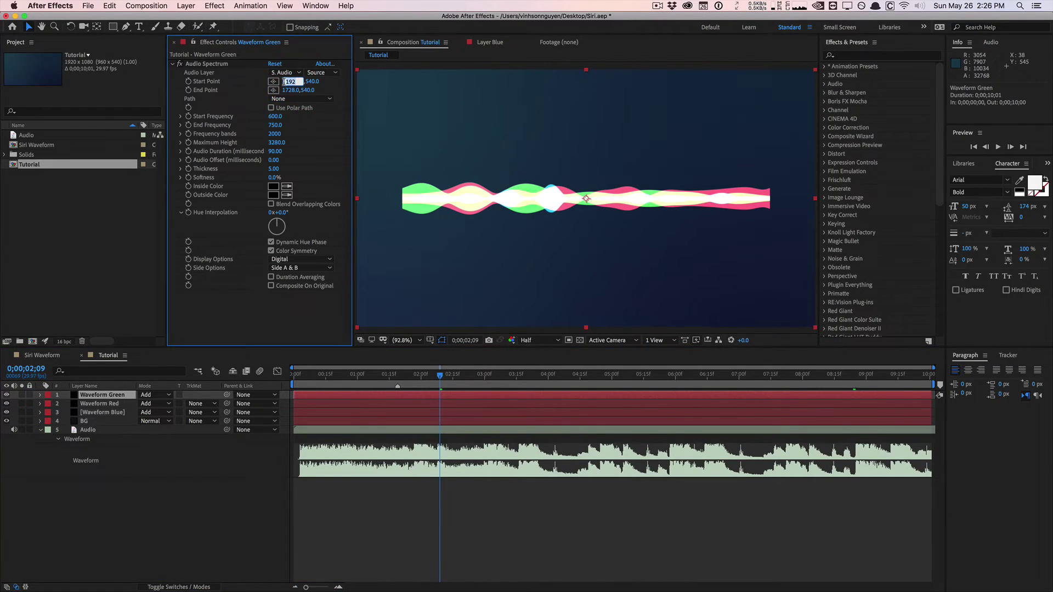
type("0")
key("Return")
left_click(288, 90)
type("1920")
key("Return")
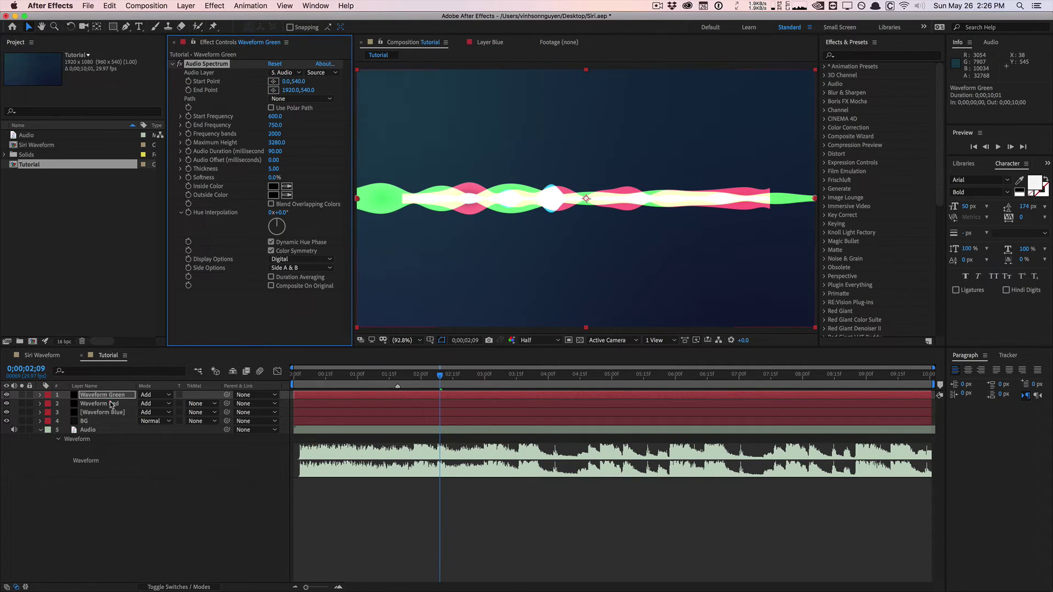
- Set Waveform Red's Audio Spectrum start point X to 0 and end point X to 1920
left_click(112, 405)
left_click(289, 81)
type("0")
key("Return")
left_click(289, 90)
type("1920")
key("Return")
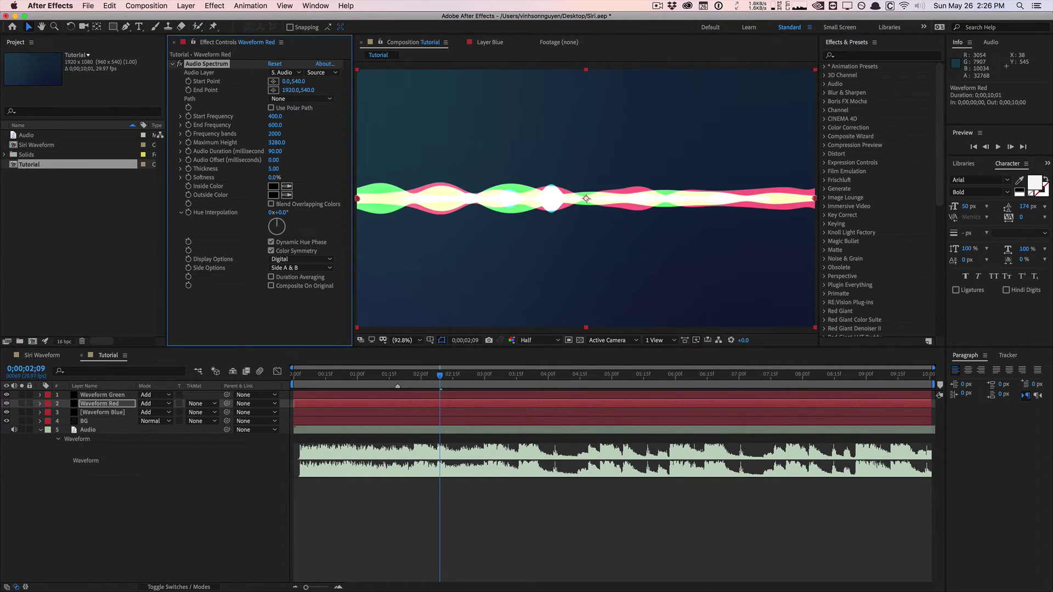
- Set Waveform Blue's Audio Spectrum start point X to 0 and end point X to 1920
left_click(99, 412)
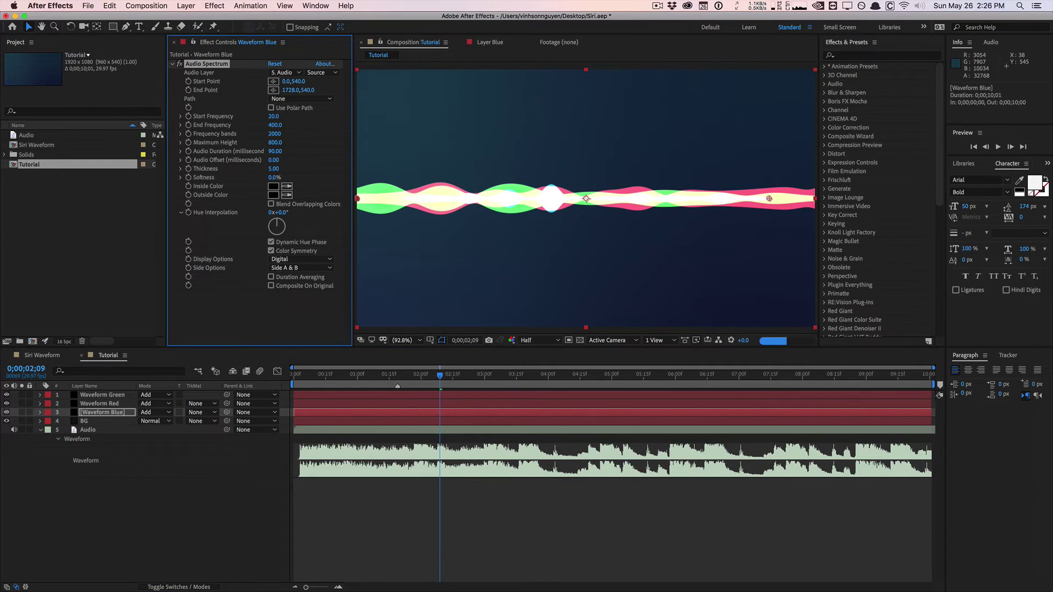
left_click(290, 90)
type("1920")
key("Return")
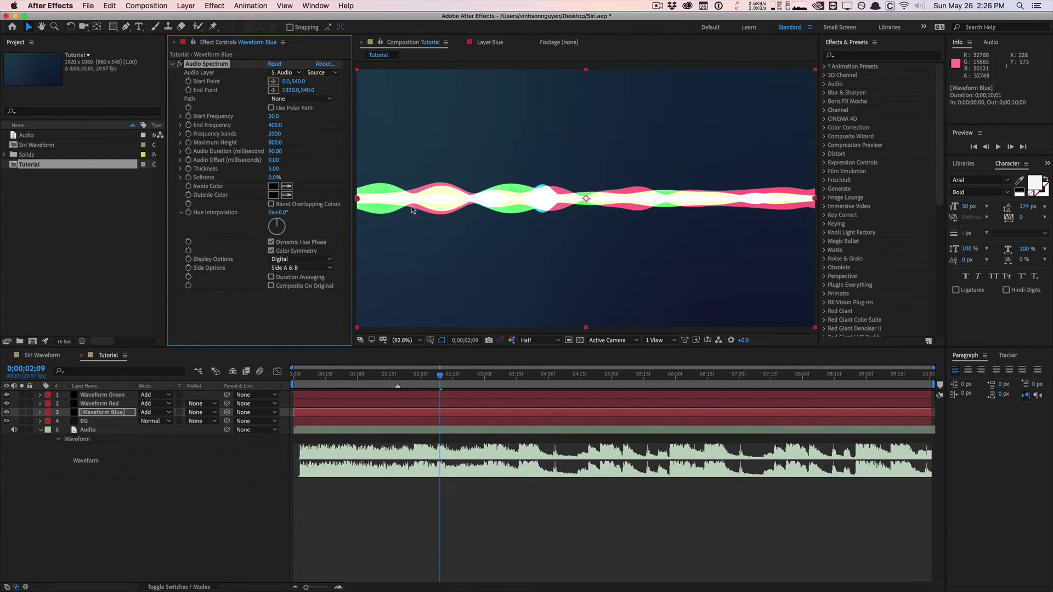
- Add a new adjustment layer above the Waveform Green layer
left_click(115, 396)
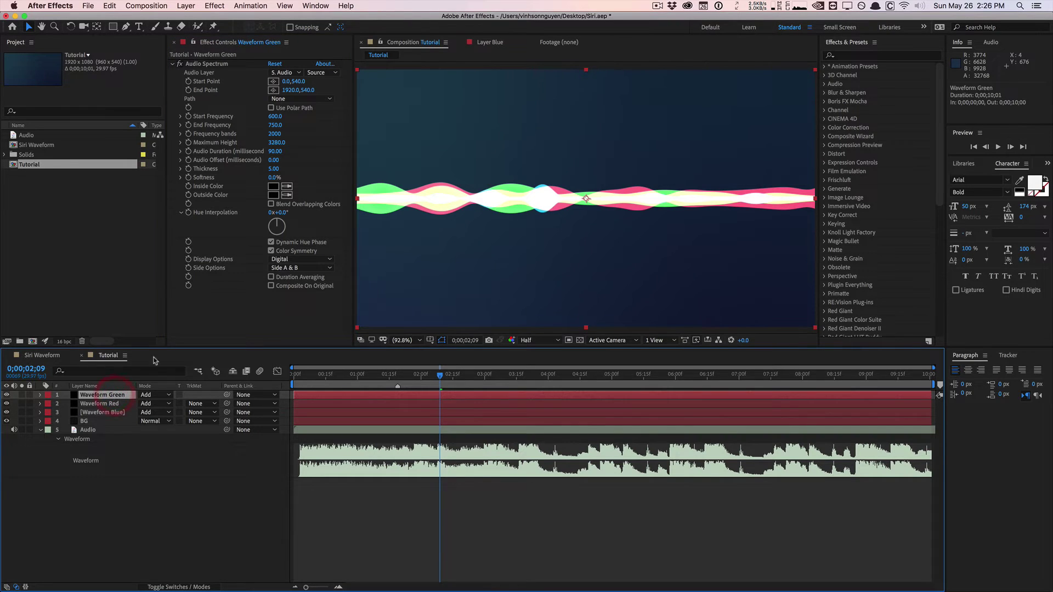
left_click(186, 6)
mouse_move(204, 19)
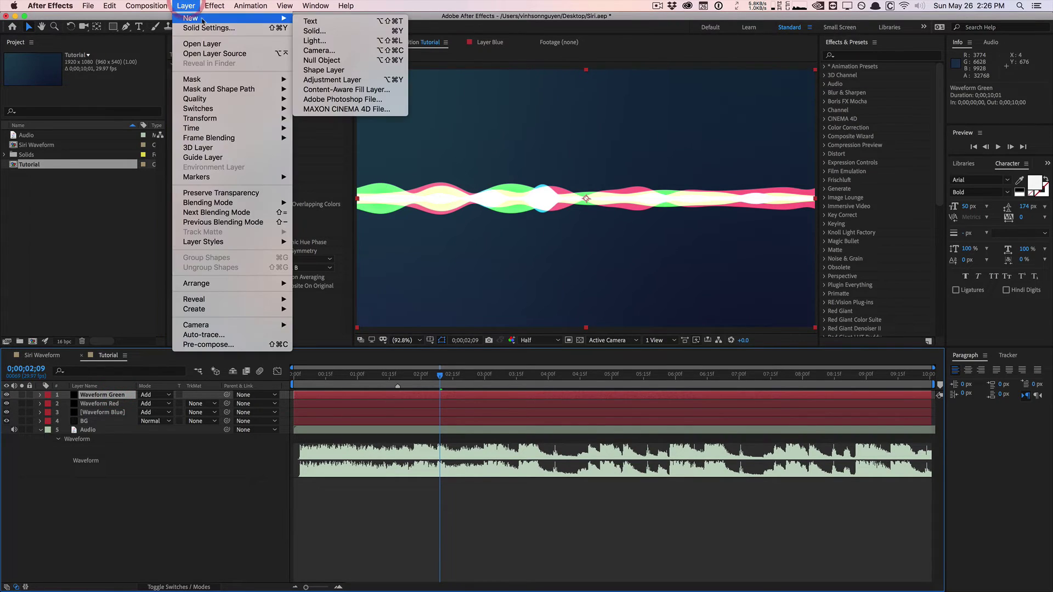
left_click(332, 80)
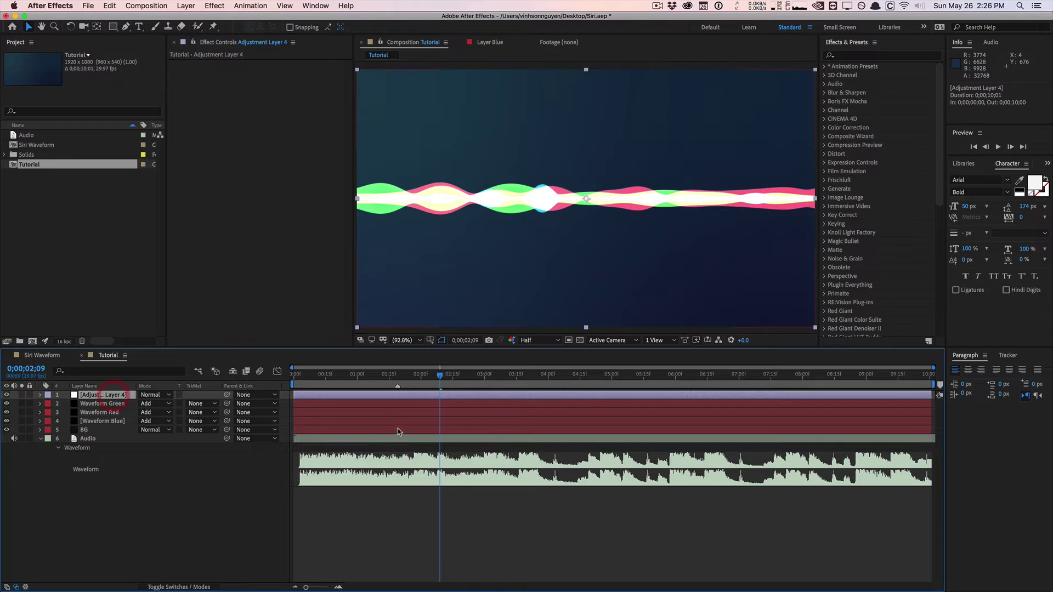
- Change the Inner Glow color of the Waveform Blue layer to the deeper blue 1B82E8
left_click_drag(503, 373, 854, 348)
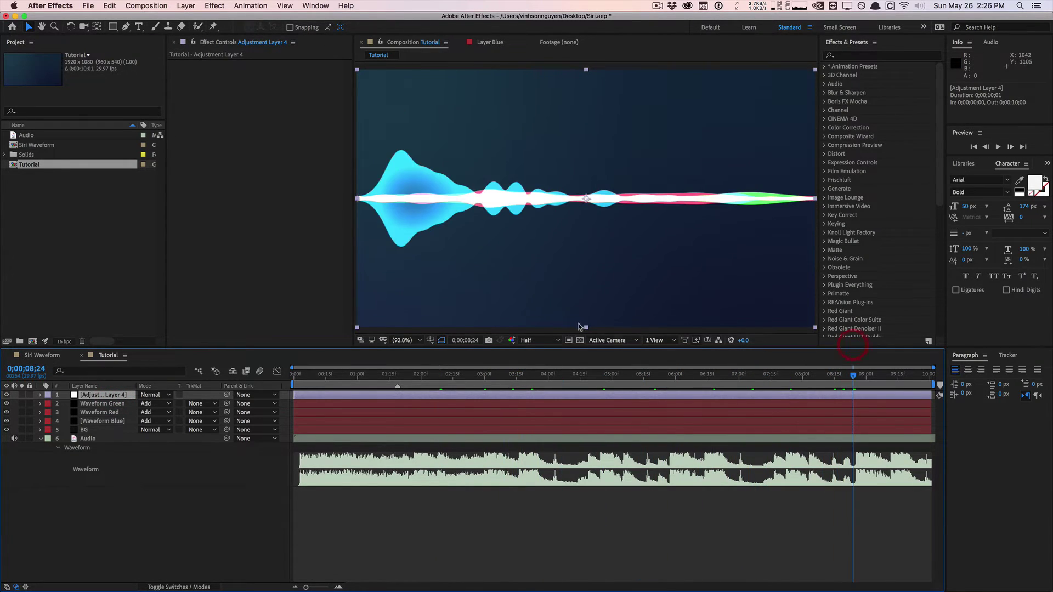
left_click_drag(398, 376, 706, 355)
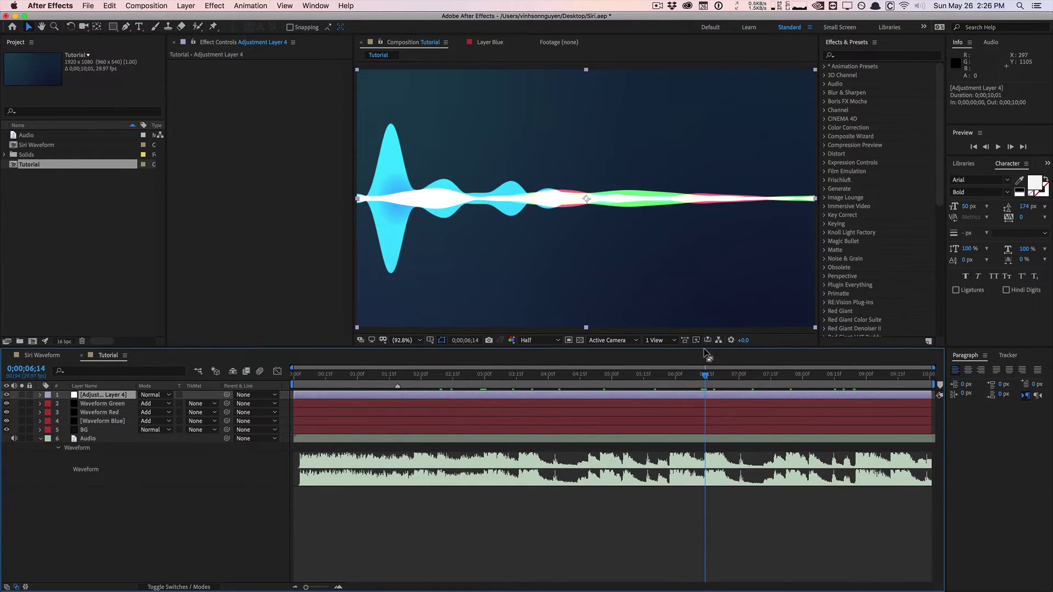
left_click(106, 421)
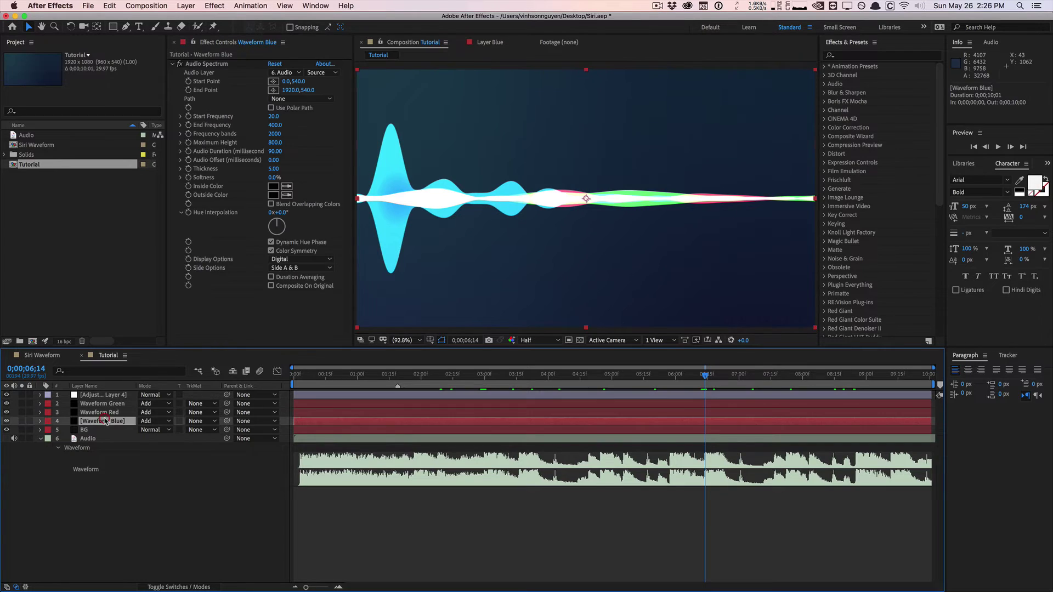
left_click(40, 421)
scroll(110, 493, "down", 1)
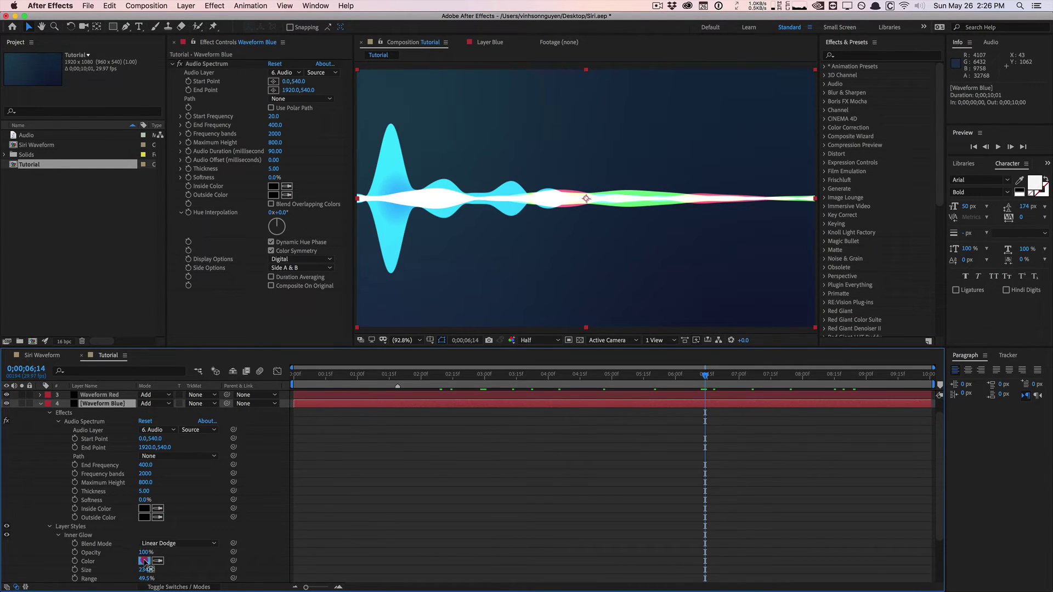
left_click(144, 562)
left_click_drag(370, 378, 362, 364)
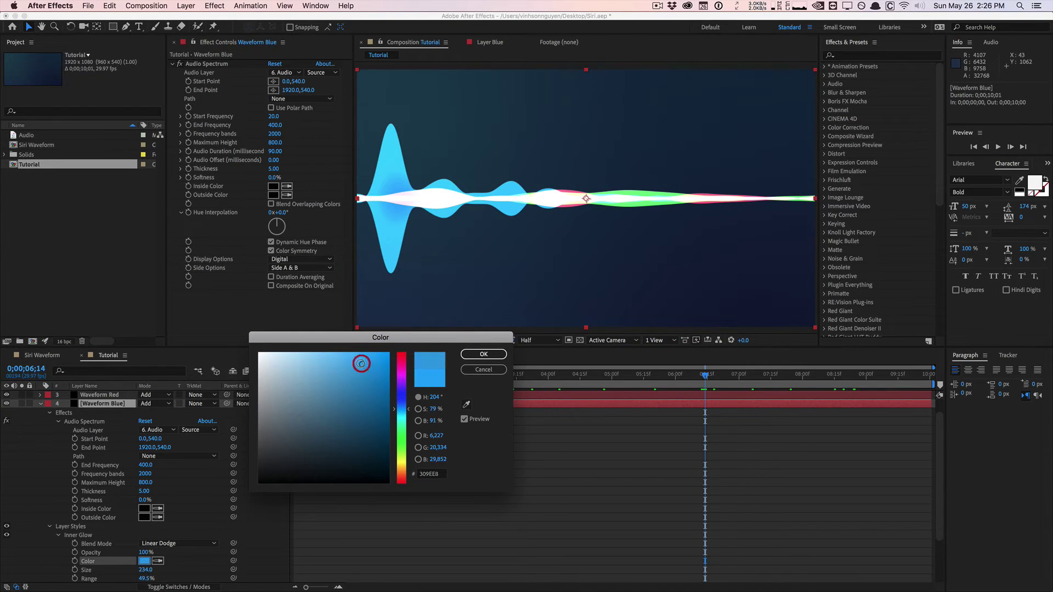
left_click_drag(402, 409, 404, 409)
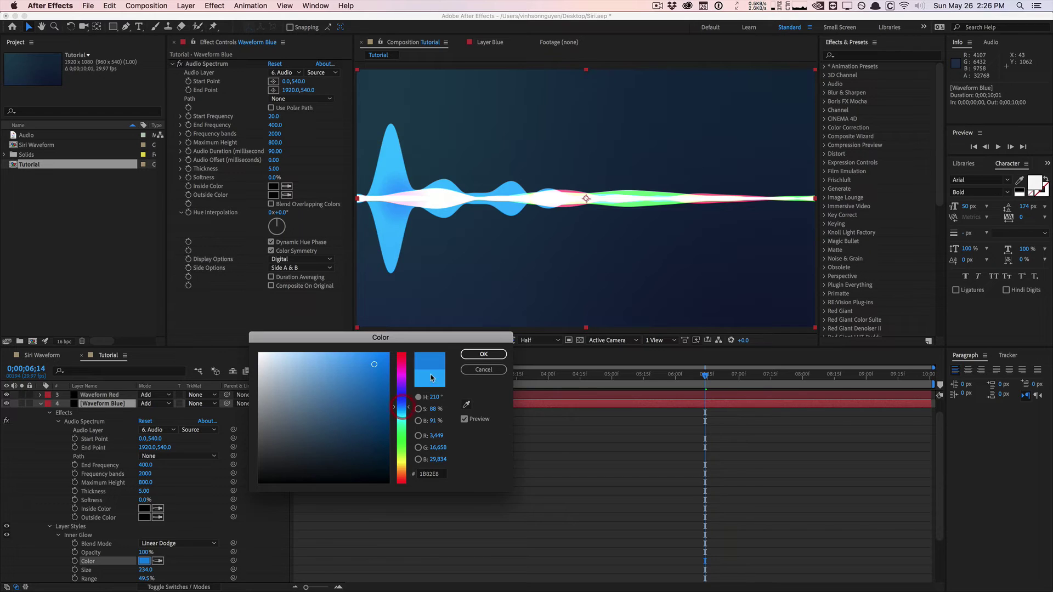
key("Return")
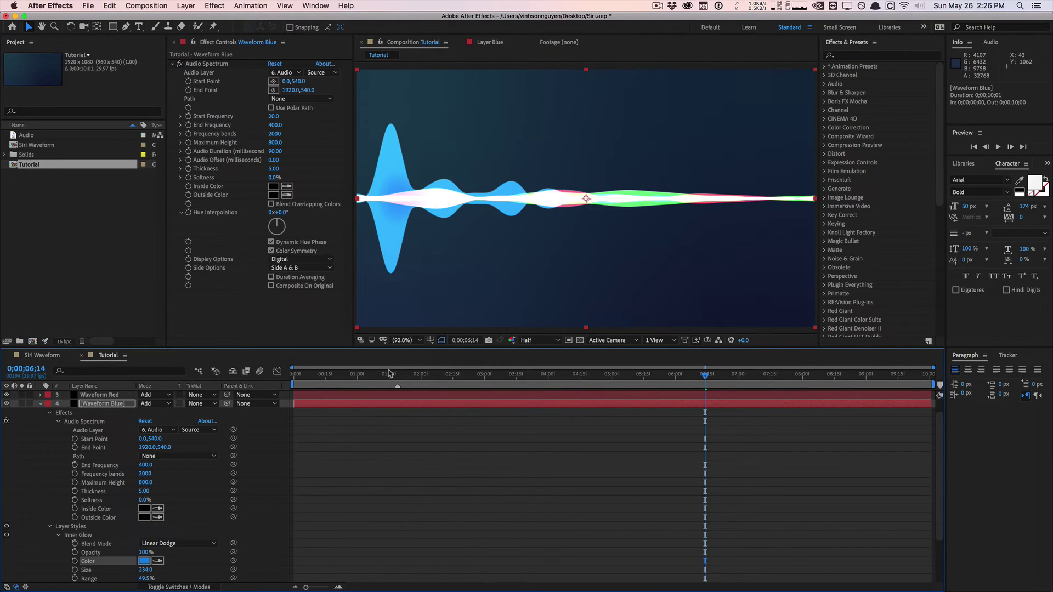
scroll(98, 405, "up", 2)
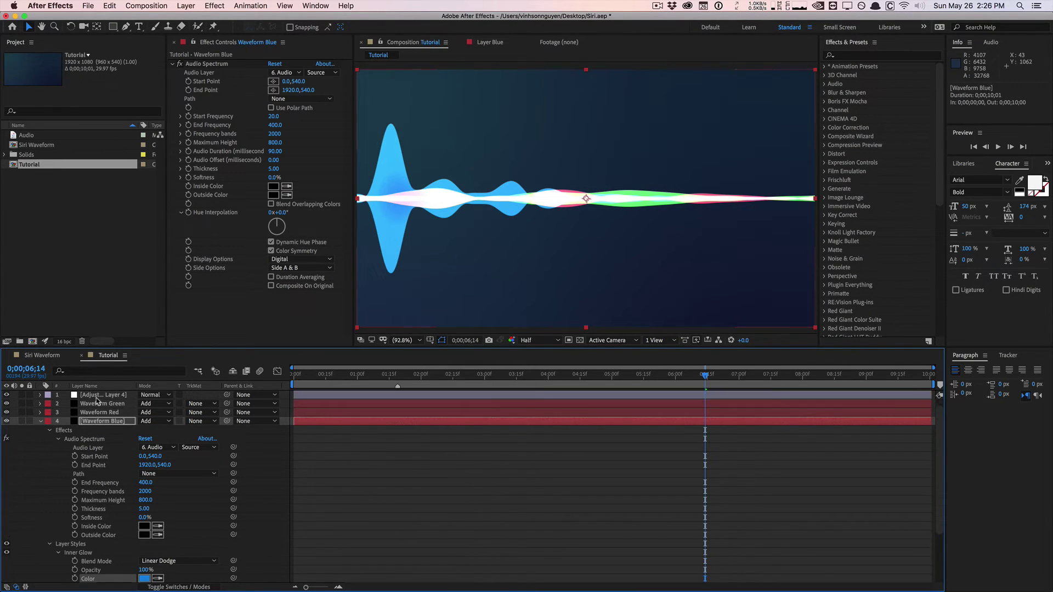
left_click(40, 421)
- Compare with the Siri Waveform composition and apply the Deep Glow effect to the adjustment layer in the Tutorial composition
left_click(42, 356)
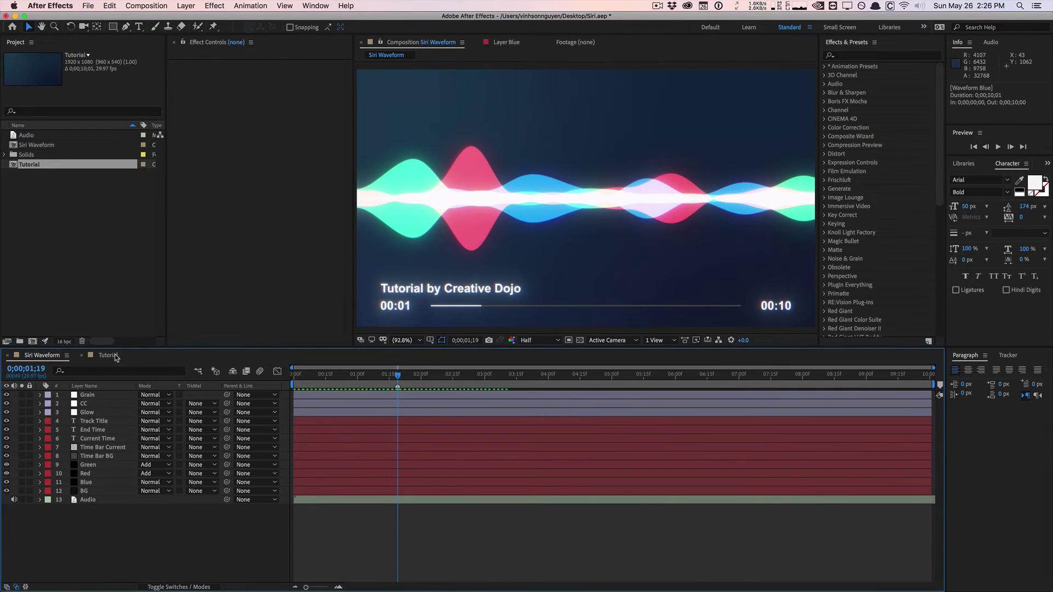
left_click(109, 356)
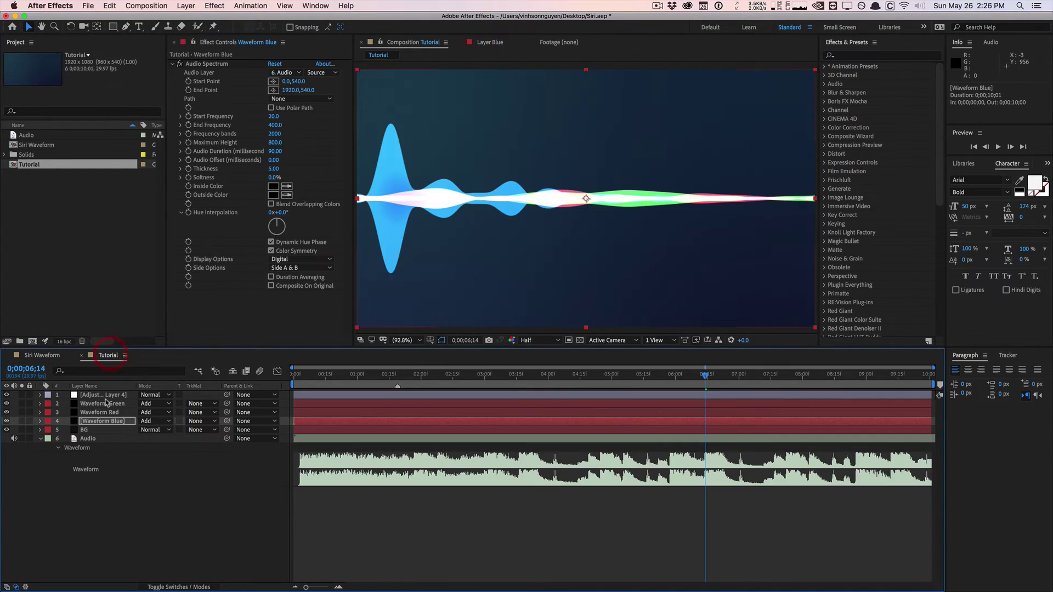
left_click(215, 6)
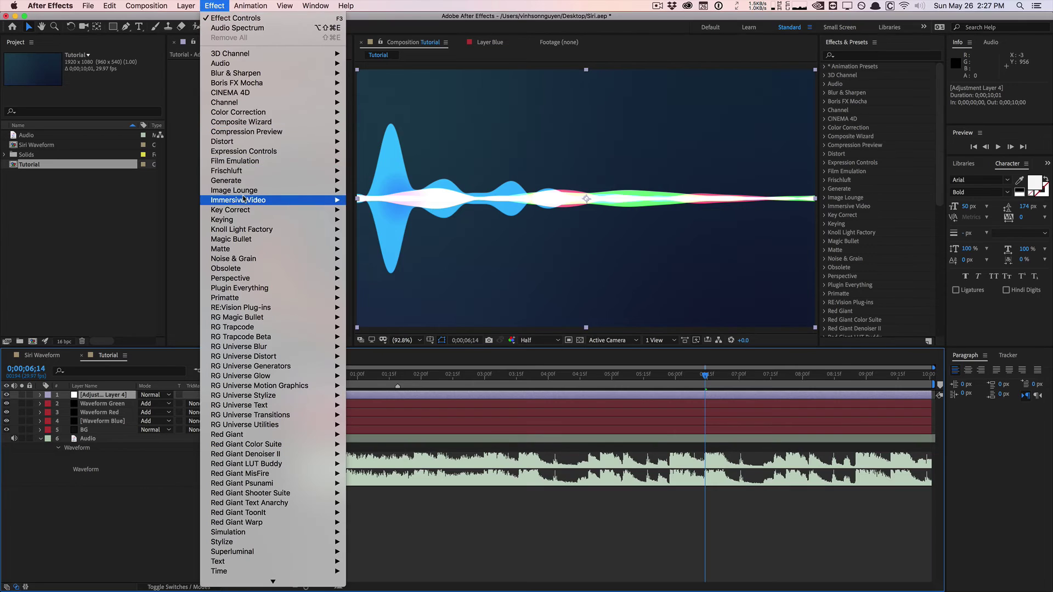
mouse_move(271, 289)
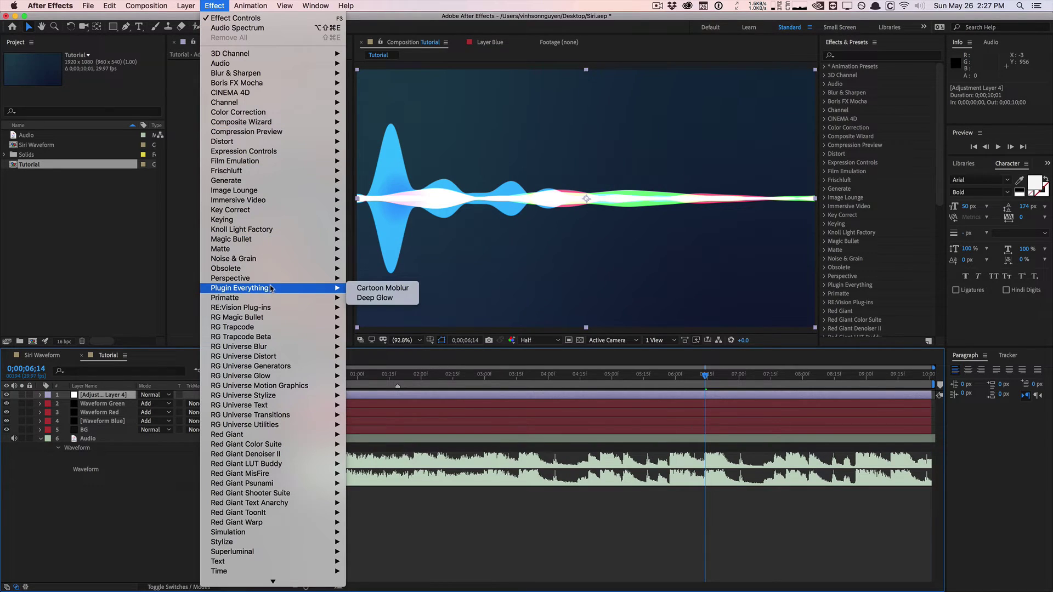
left_click(376, 298)
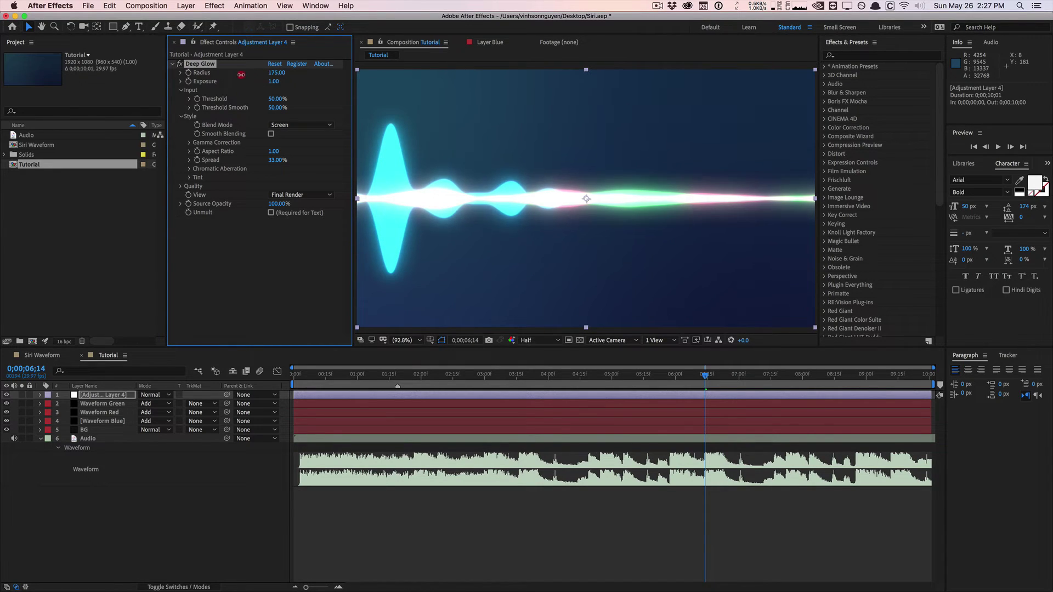
- Soften the Deep Glow effect by setting Radius to 99, Exposure to 0.51 and Threshold to 73%
mouse_move(207, 75)
left_mouse_down()
mouse_move(192, 76)
mouse_move(202, 73)
left_mouse_up()
left_click_drag(273, 82, 246, 82)
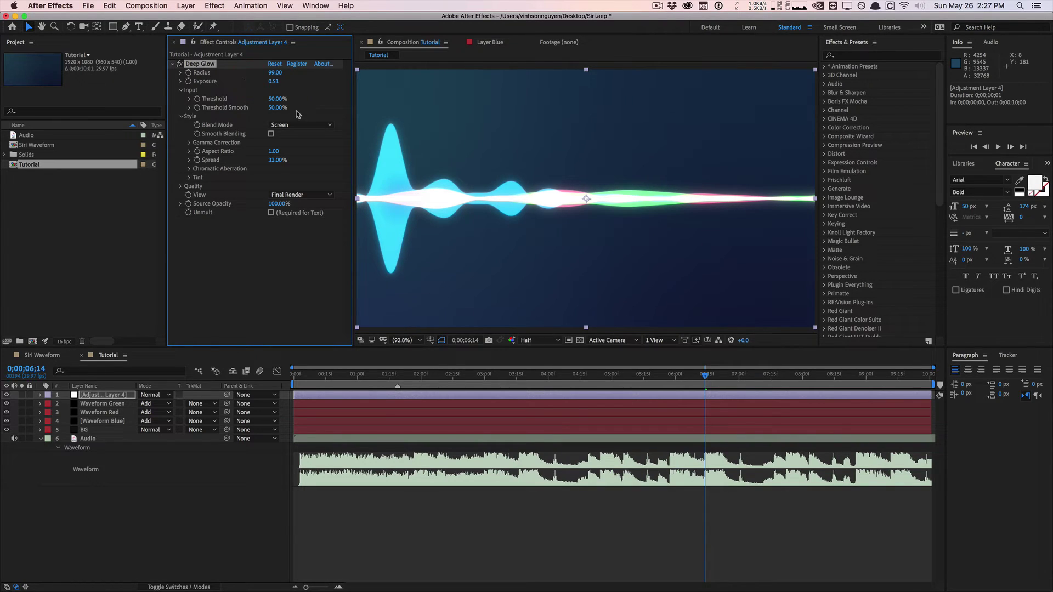
left_click_drag(277, 99, 296, 98)
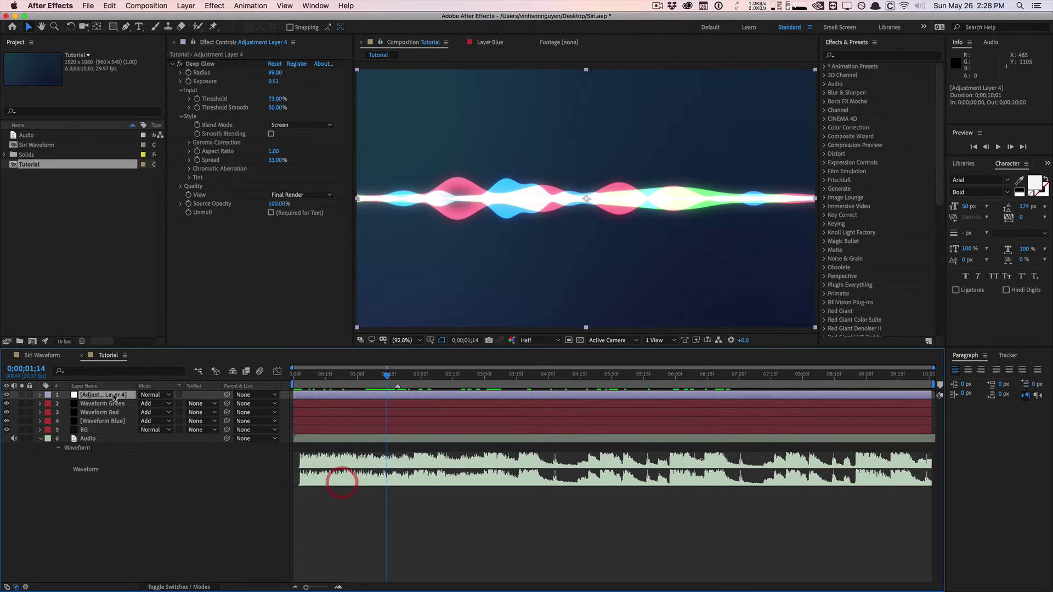
- Rename the adjustment layer as Glow
key("Return")
type("Glow")
key("Return")
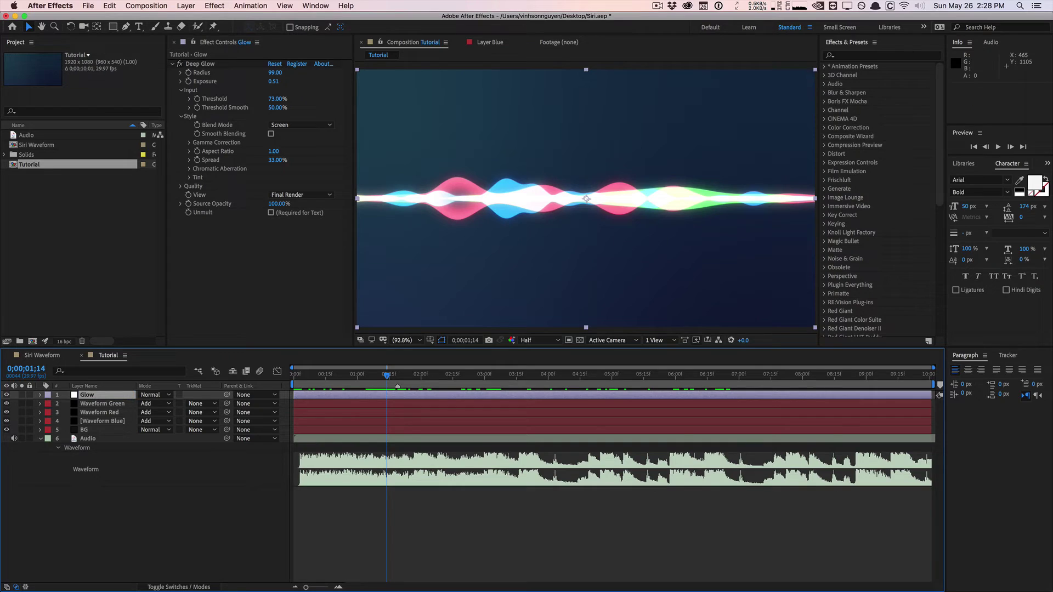
- Set Waveform Green's Audio Spectrum Maximum Height to 6600 and its Inner Glow Size to 196
left_click(111, 405)
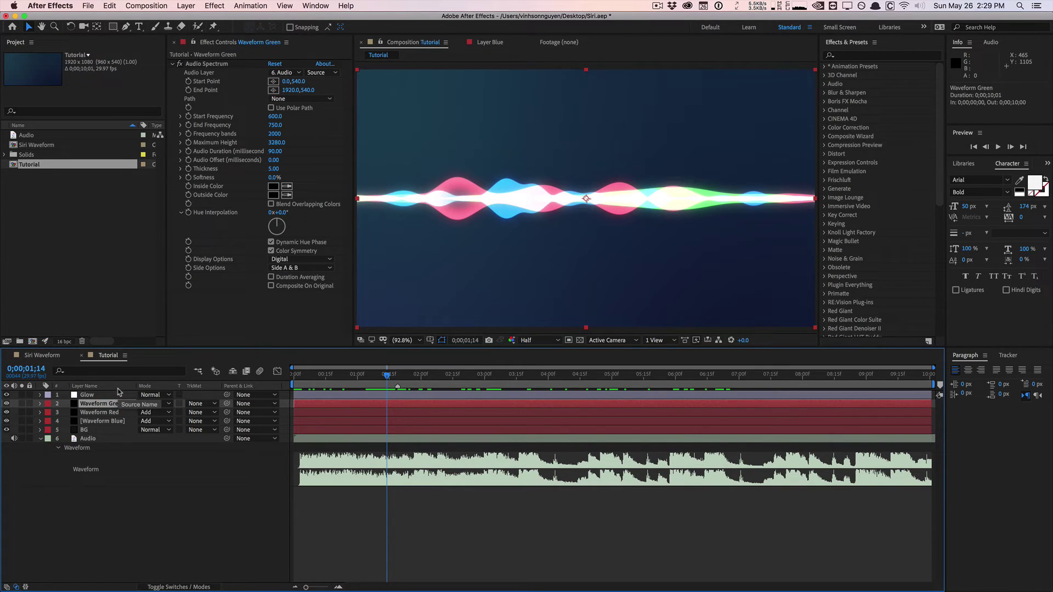
left_click_drag(276, 142, 437, 126)
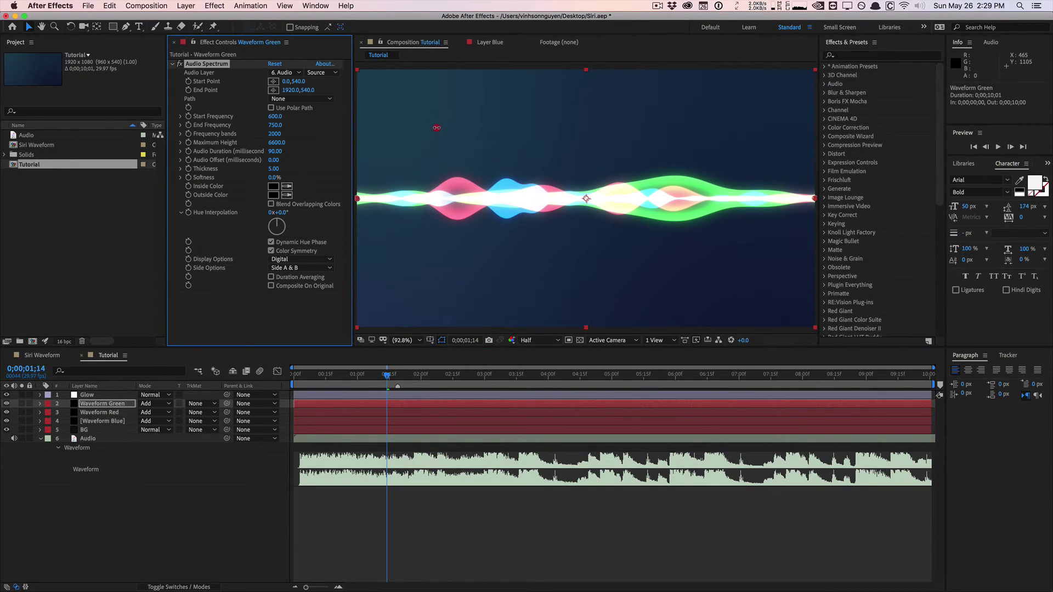
left_click(109, 421, "shift")
key("u")
key("u")
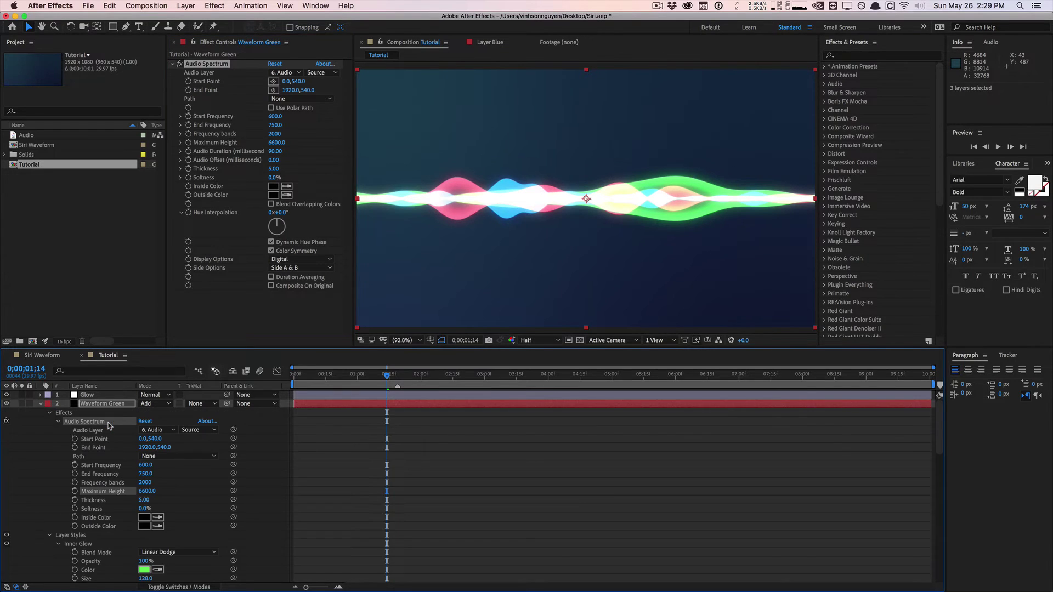
scroll(114, 502, "down", 4)
left_click(200, 509)
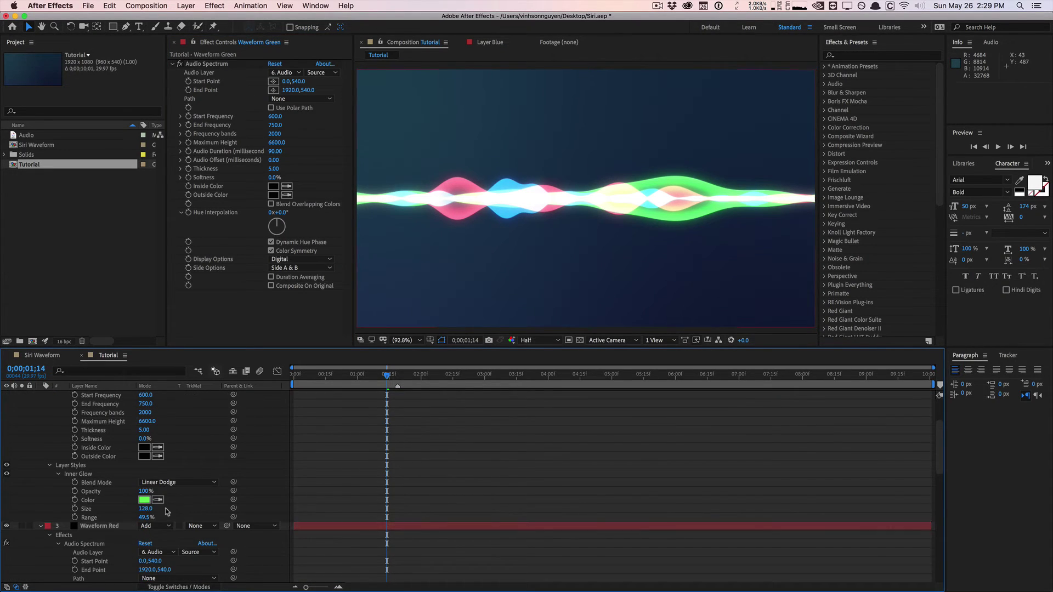
left_click_drag(145, 509, 163, 498)
- Set Waveform Red's Inner Glow Size to 149 and collapse the three waveform layers' properties
scroll(100, 511, "down", 5)
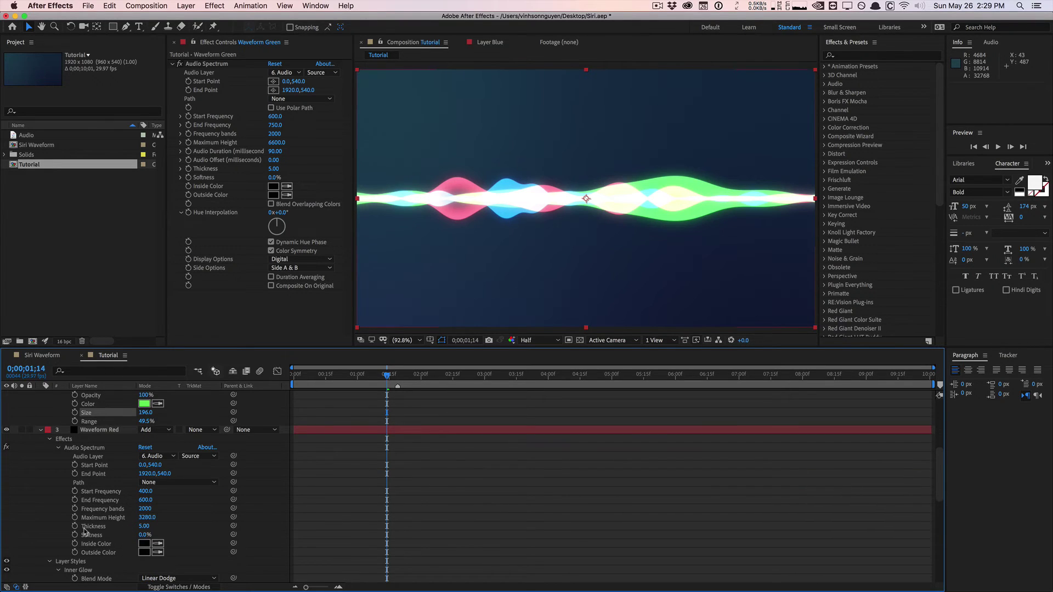
scroll(98, 530, "down", 3)
left_click_drag(143, 561, 151, 559)
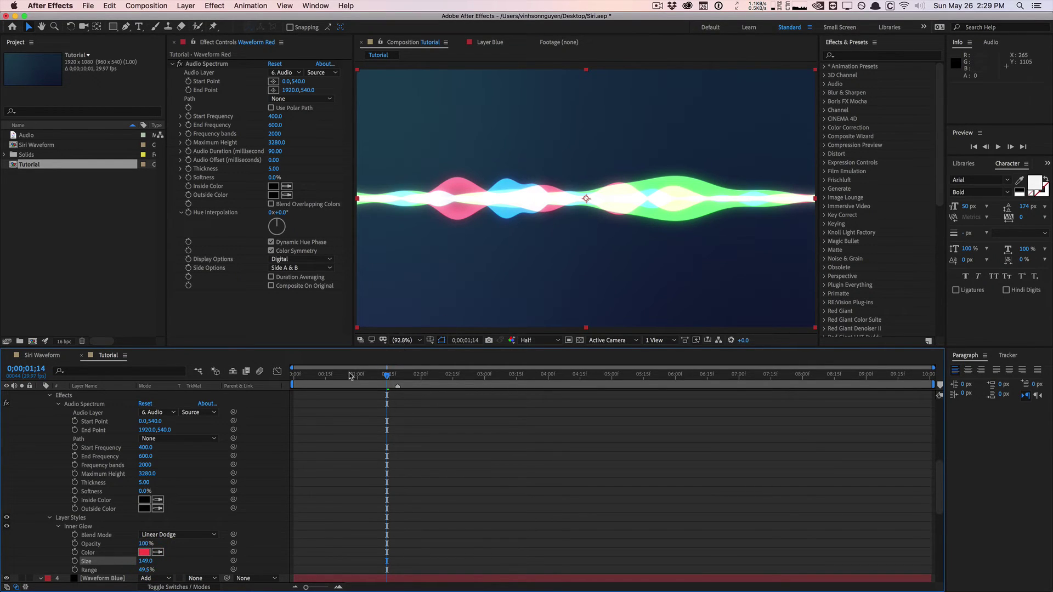
scroll(58, 423, "up", 10)
left_click(43, 405)
left_click(40, 404)
left_click(41, 412)
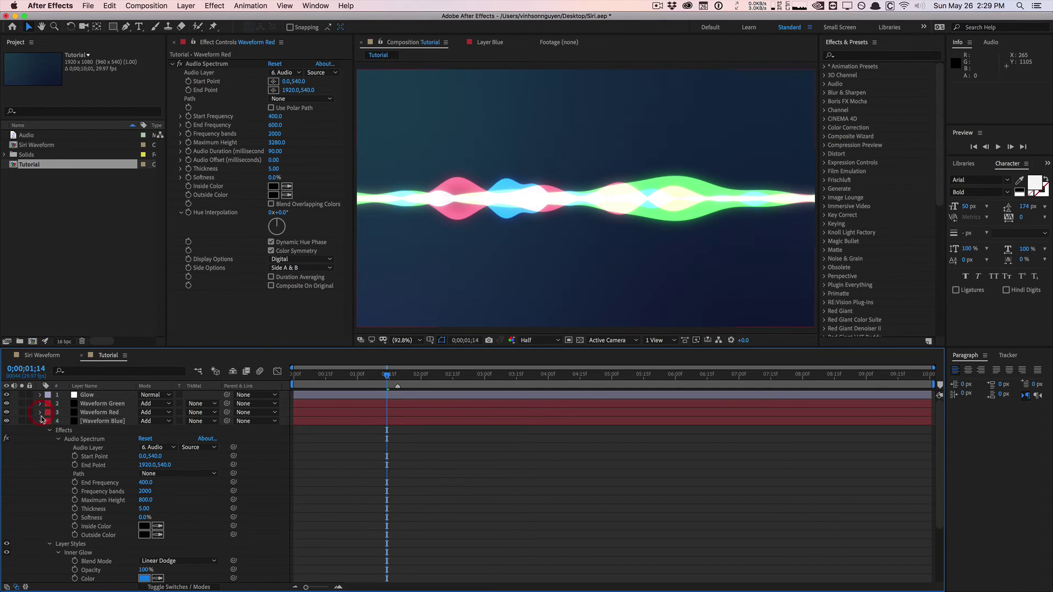
left_click(41, 421)
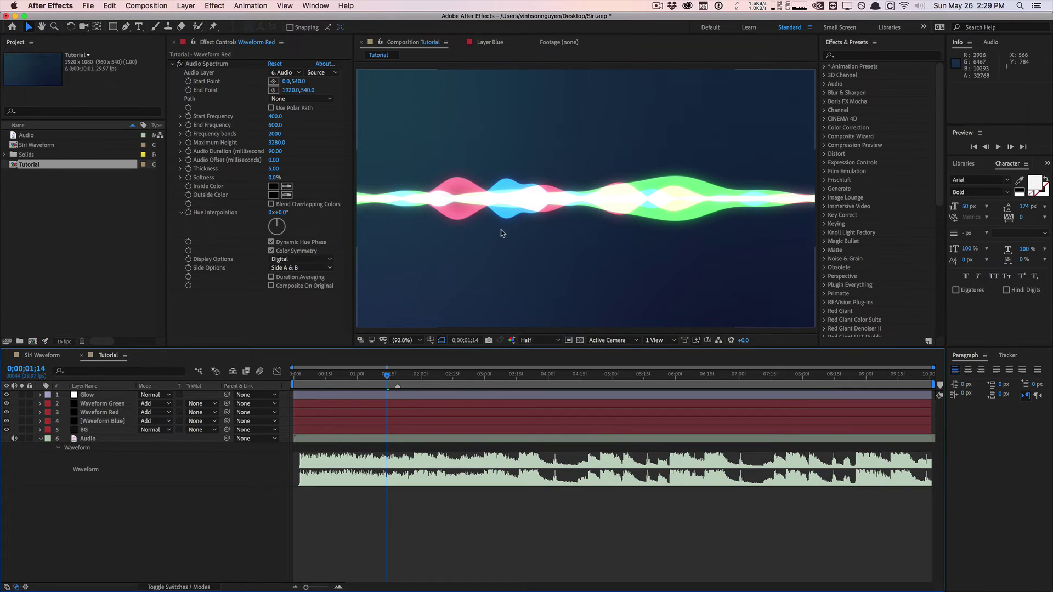
- Examine the Source Text expression of the Current Time layer in the Siri Waveform composition
left_click(31, 357)
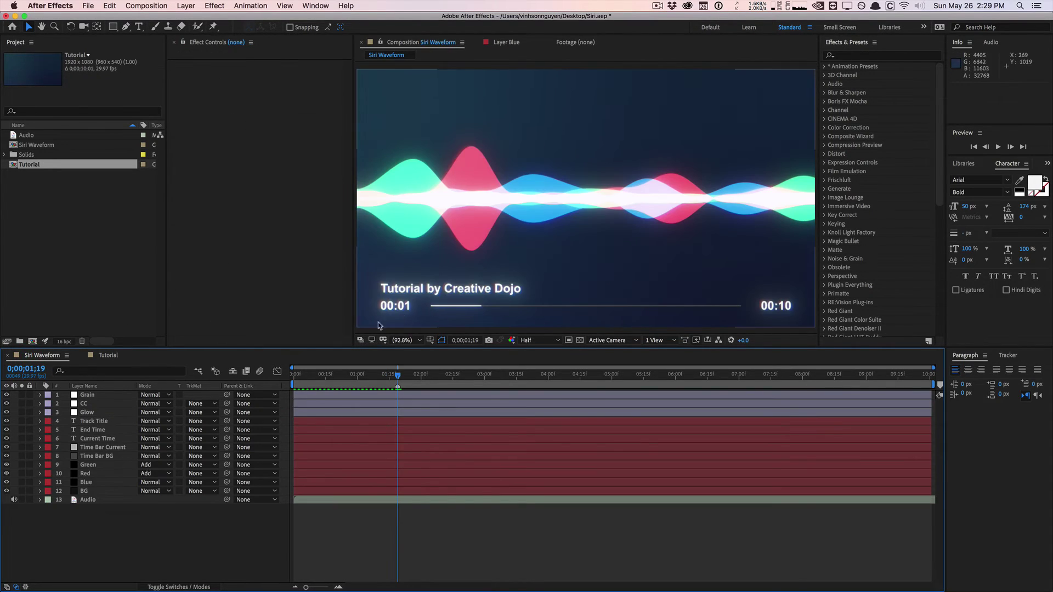
left_click(101, 422)
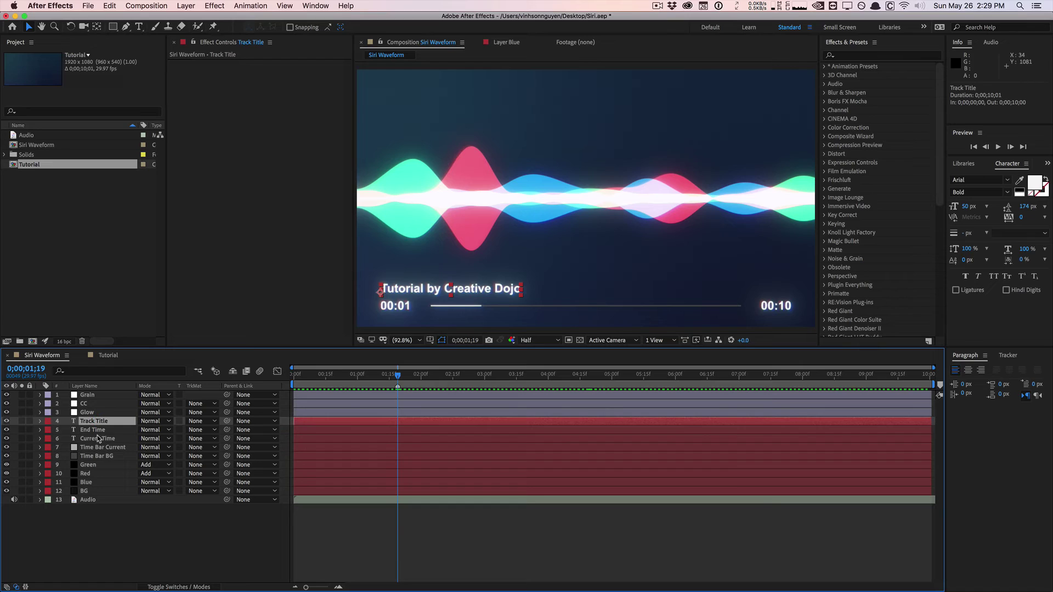
left_click(99, 439)
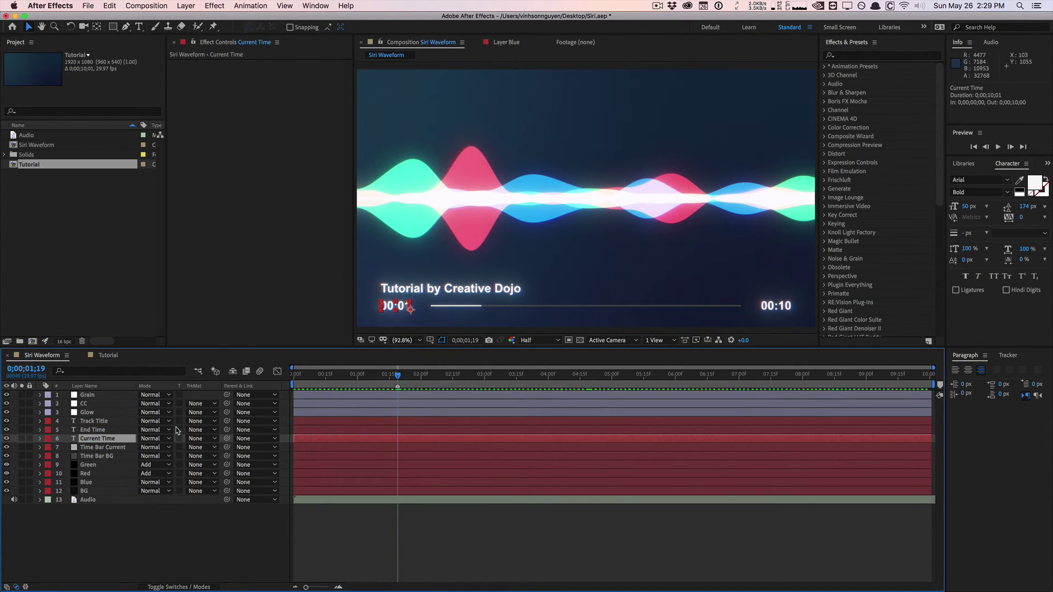
key("u")
key("u")
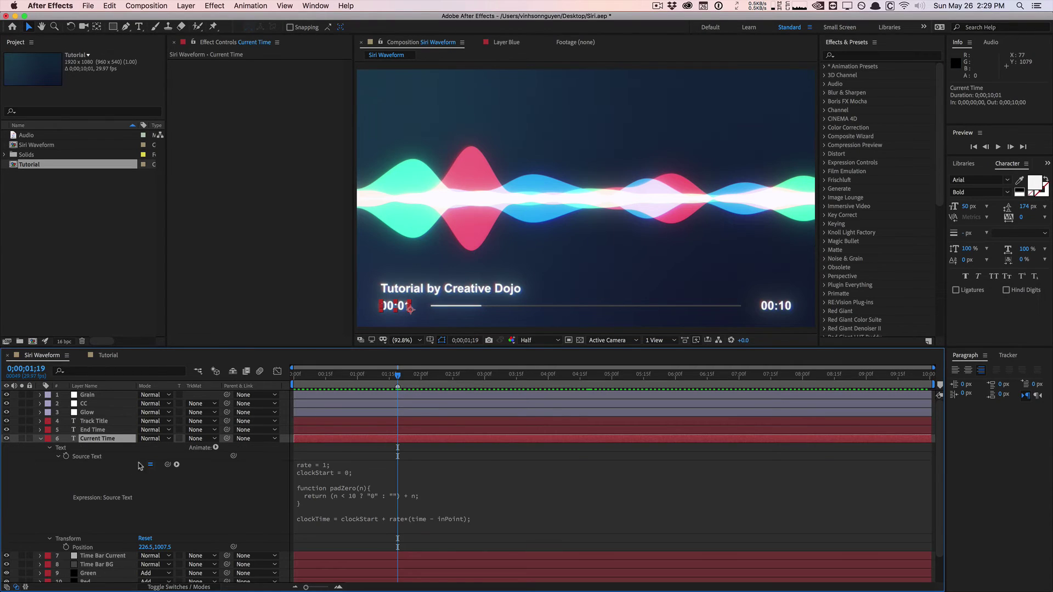
left_click(357, 498)
key("super+a")
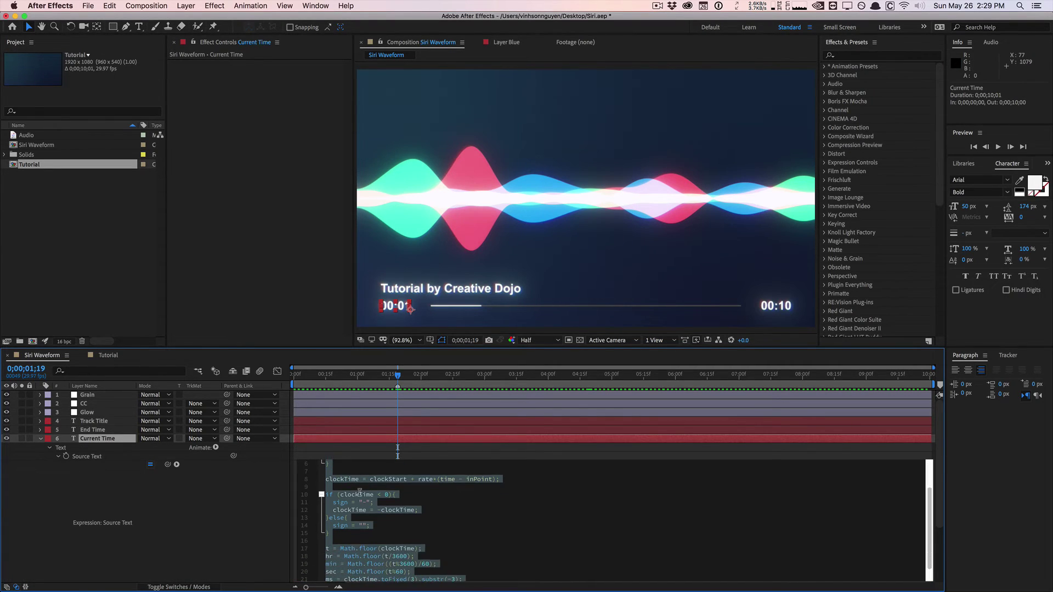
scroll(360, 492, "up", 3)
left_click(472, 479)
left_click(223, 504)
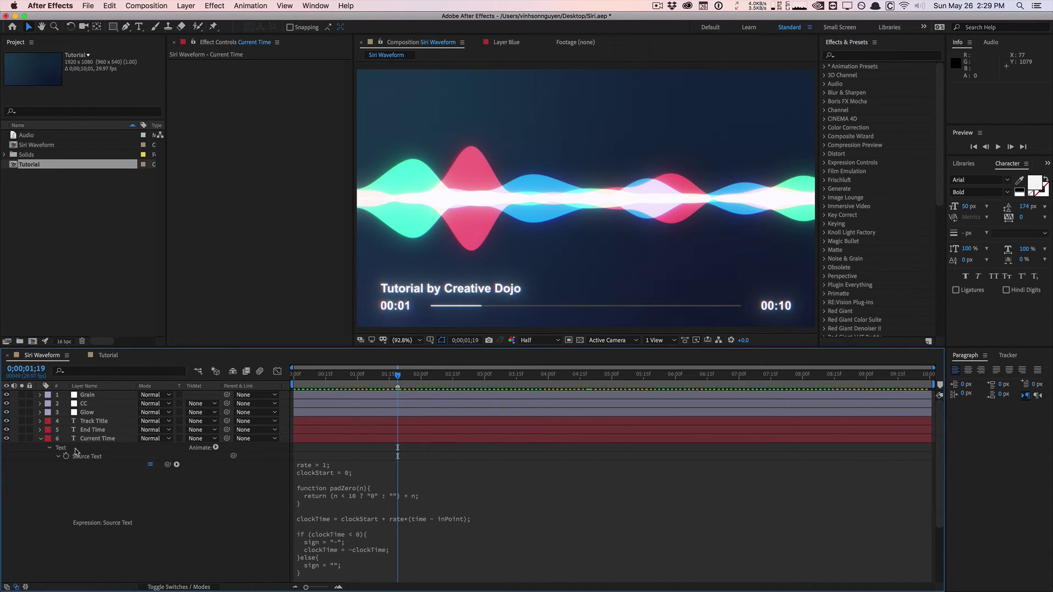
left_click(39, 440)
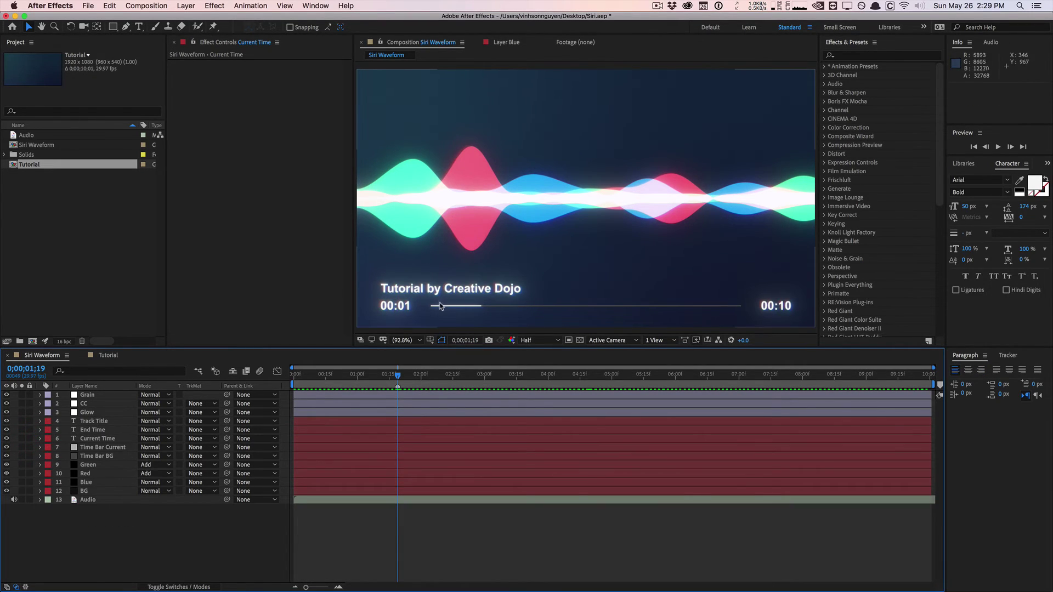
- Examine the expression on the Time Bar Current layer's Linear Wipe Transition Completion property
left_click(94, 458)
left_click(99, 448)
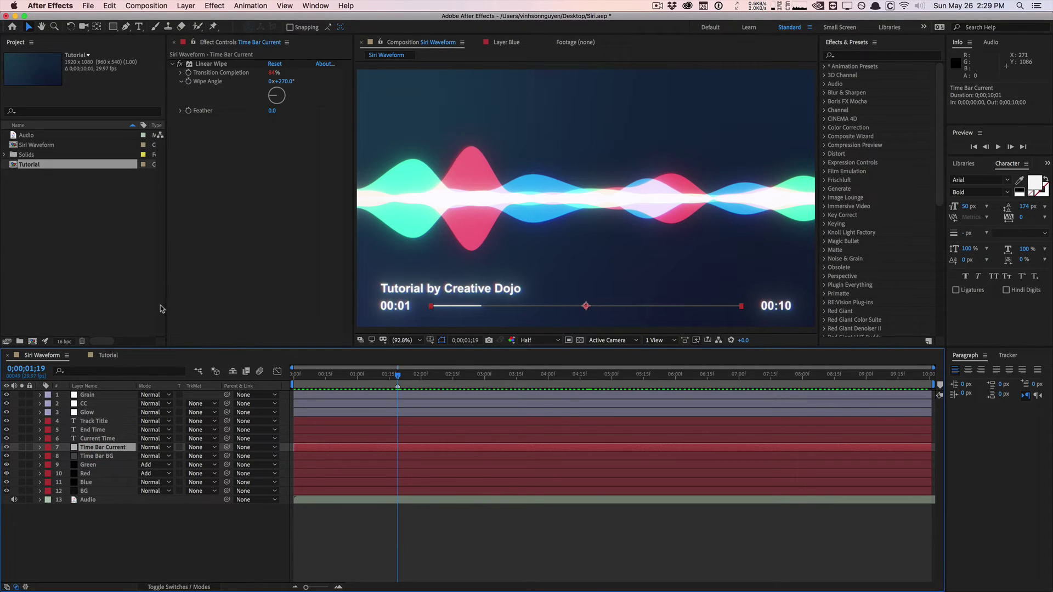
key("u")
key("u")
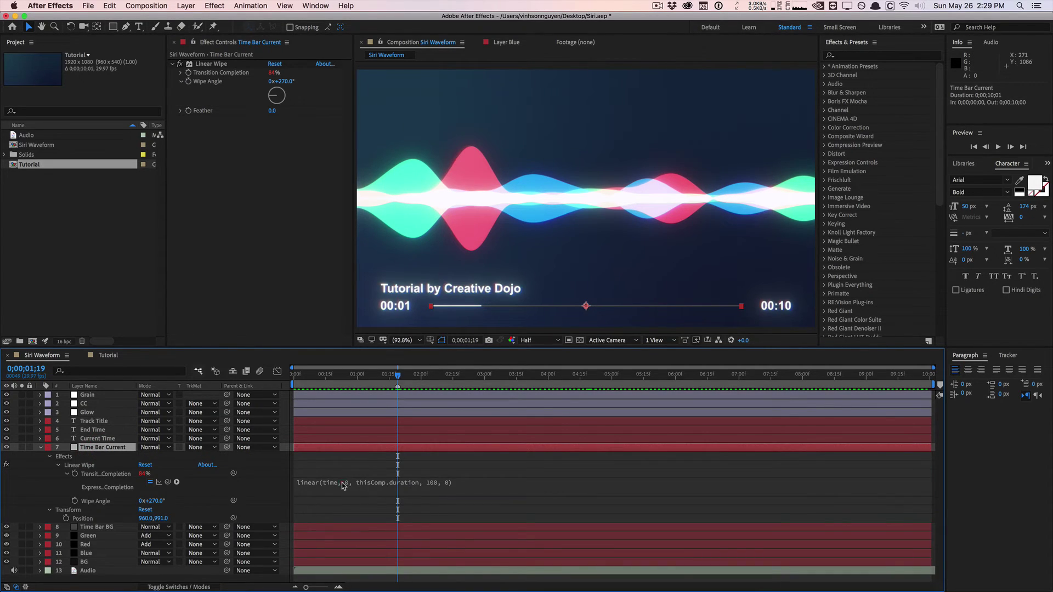
left_click(343, 485)
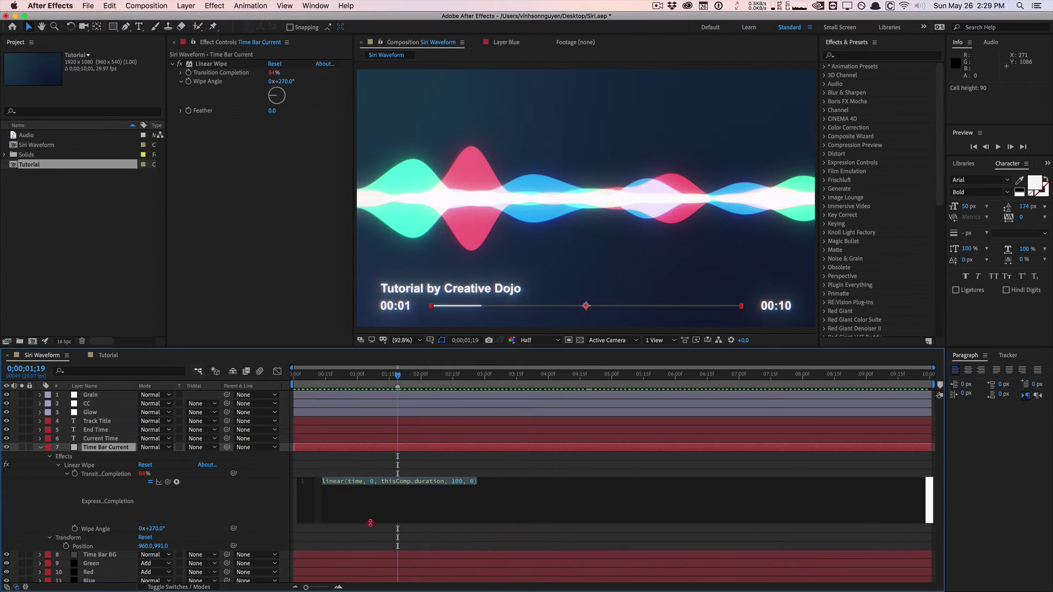
left_click(371, 500)
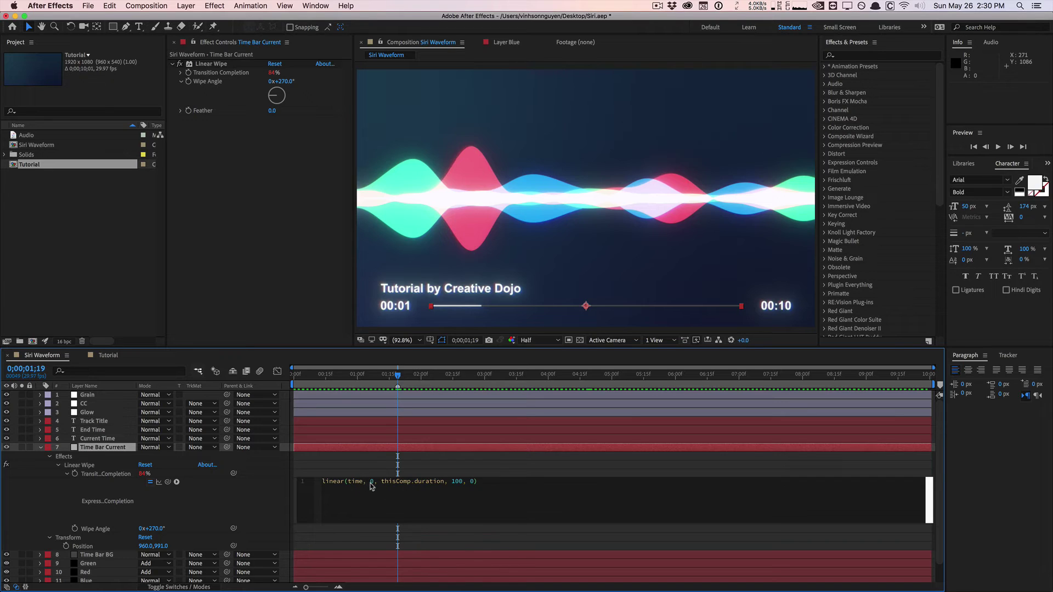
- Change the Siri Waveform composition's duration to 20 seconds and scrub the timeline to check the time counter and progress bar
left_click(427, 487)
left_click(353, 466)
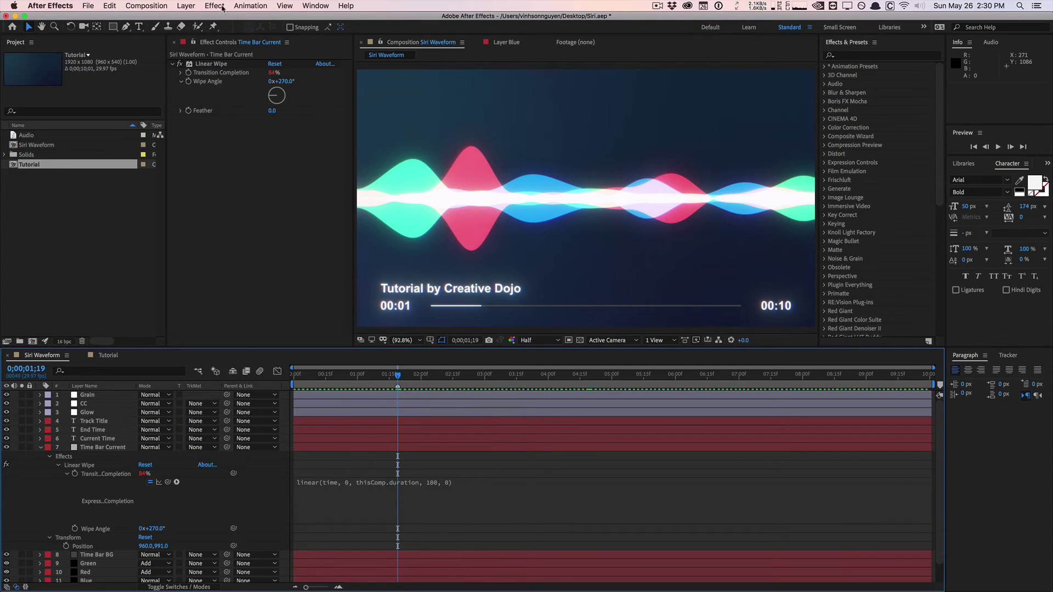
left_click(160, 5)
left_click(162, 34)
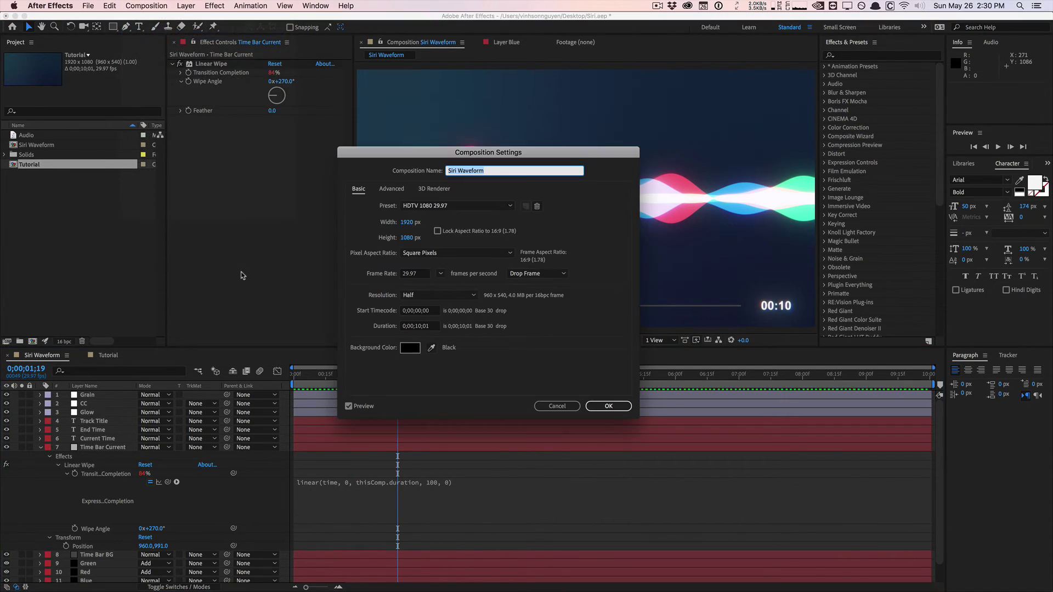
left_click(416, 325)
type("20")
key("Return")
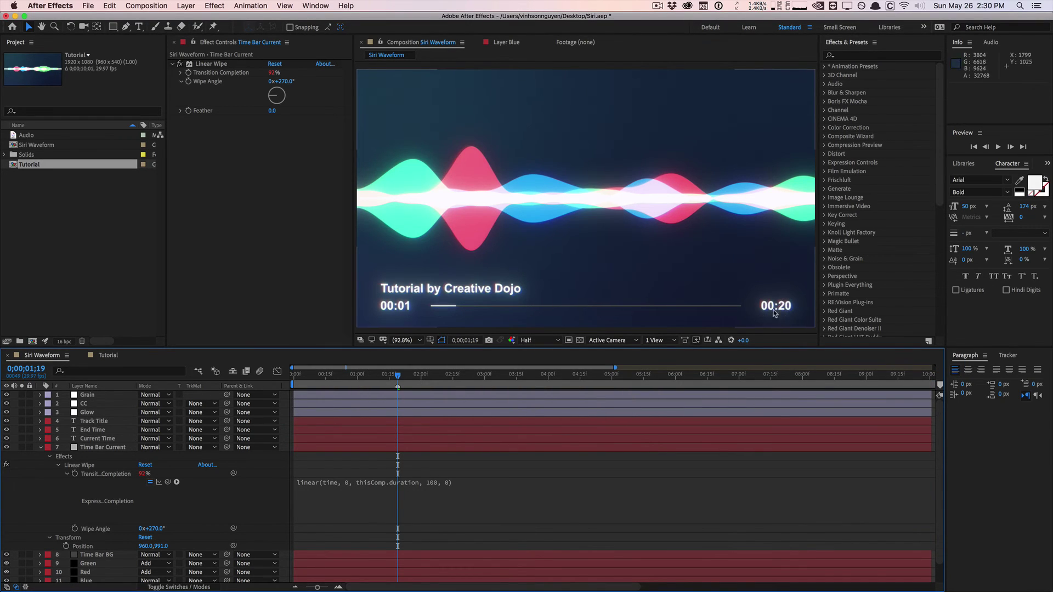
left_click_drag(407, 381, 712, 384)
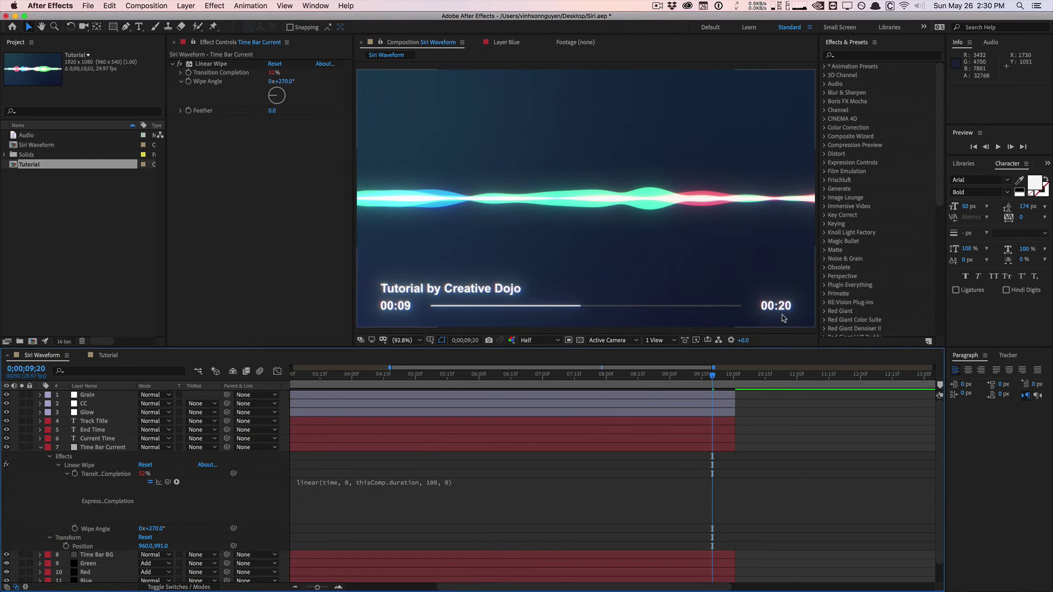
- Undo the composition duration change and scrub the full timeline to check the progress bar
key("super+z")
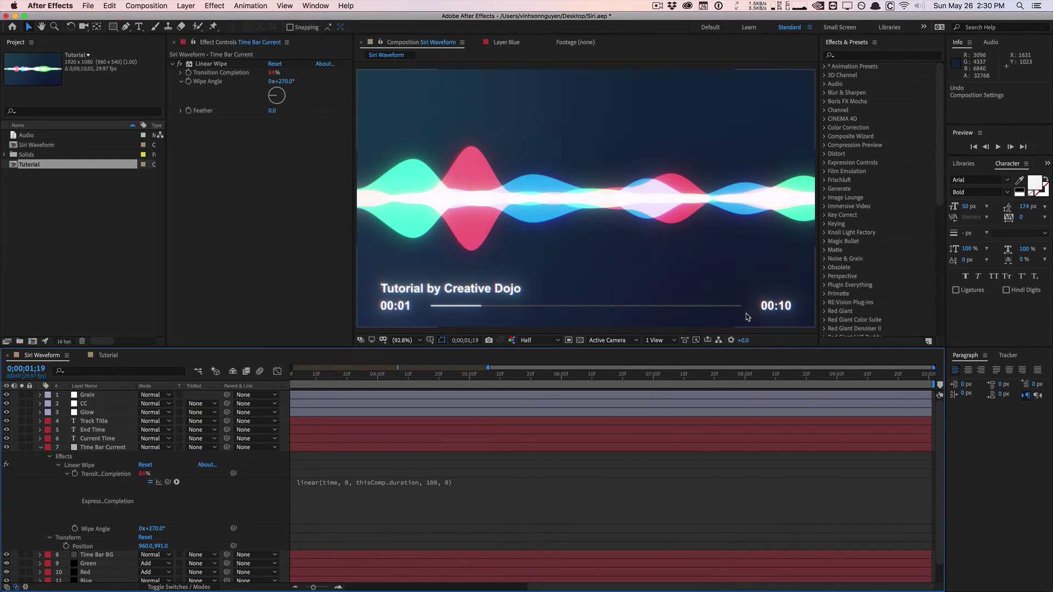
left_click_drag(314, 588, 306, 588)
left_click_drag(677, 374, 752, 374)
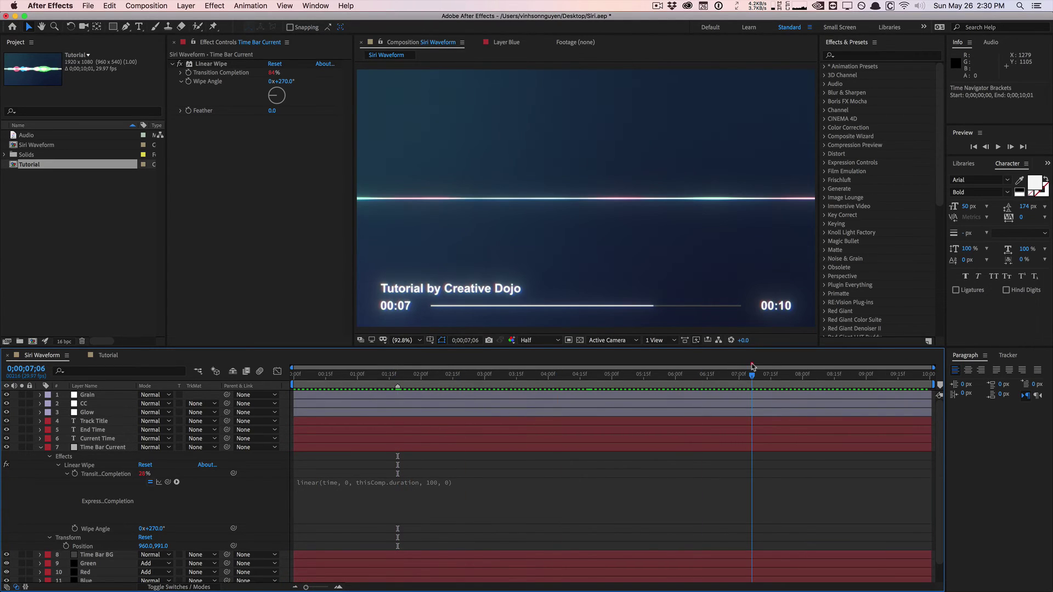
left_click(375, 375)
- Examine the effects on the CC and Grain adjustment layers in the Siri Waveform composition
left_click(88, 403)
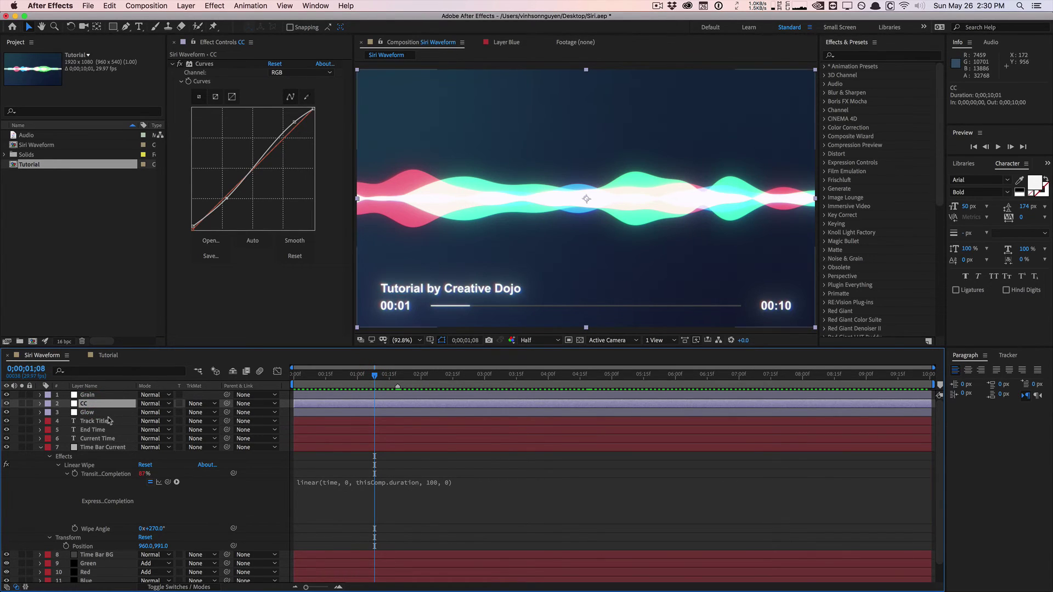
left_click(106, 396)
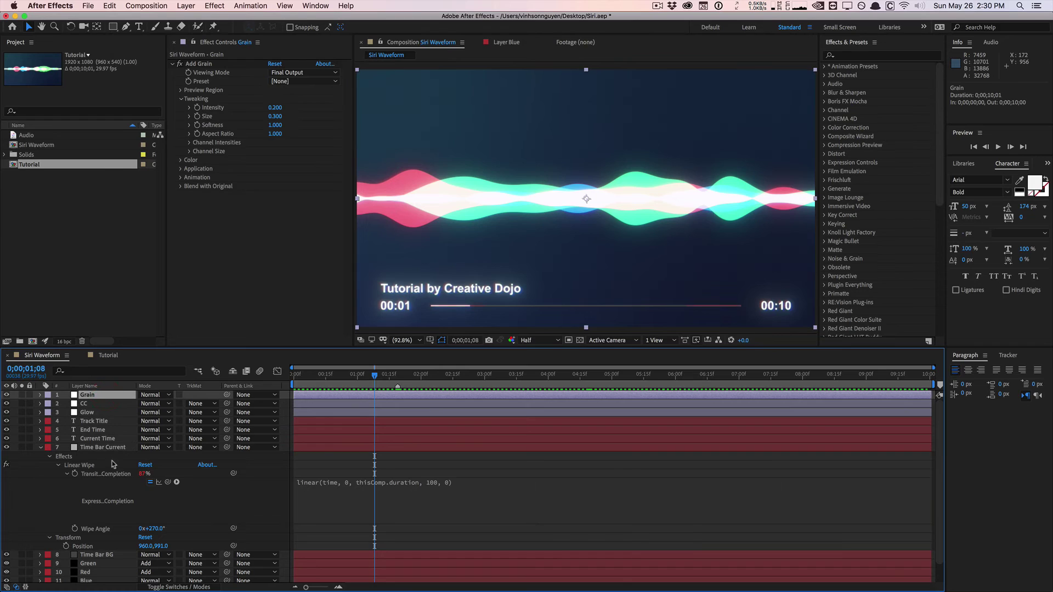
scroll(106, 474, "down", 2)
- Reveal the Opacity property of the Waveform Blue, Waveform Green and Waveform Red layers in the Tutorial composition
left_click(108, 355)
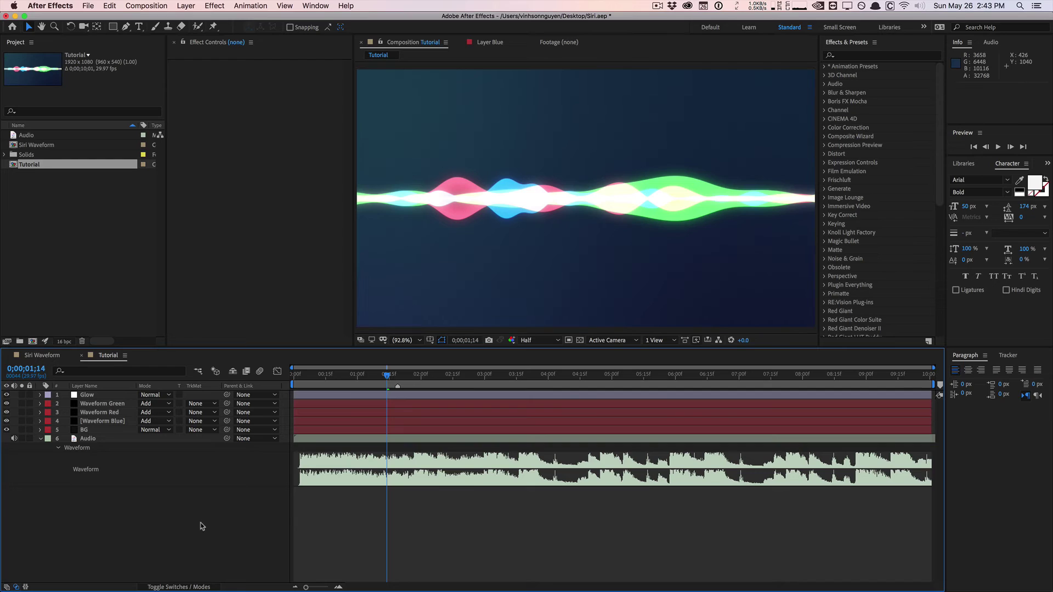
left_click(108, 421)
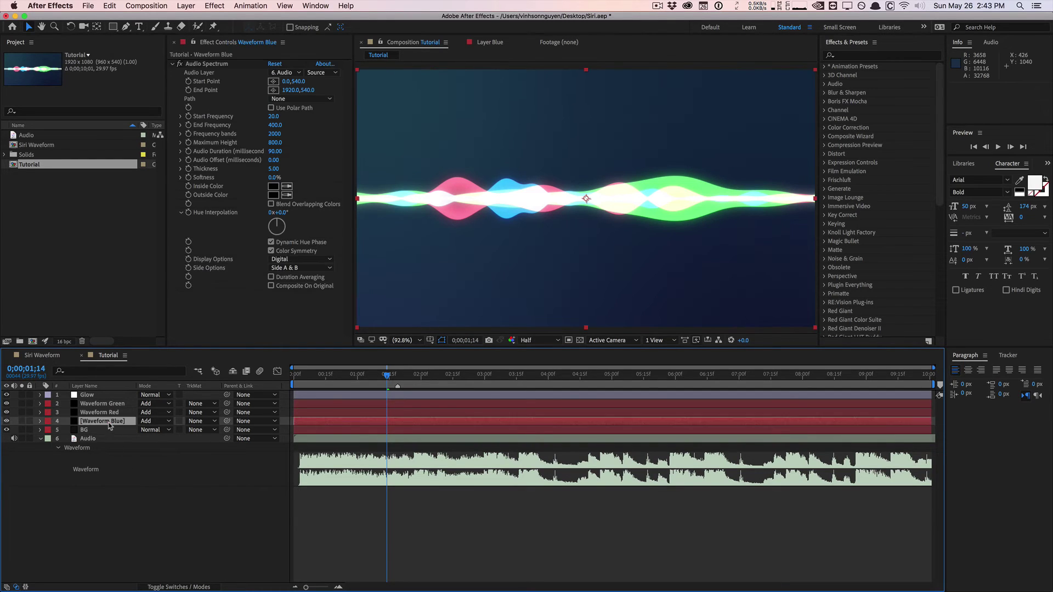
key("t")
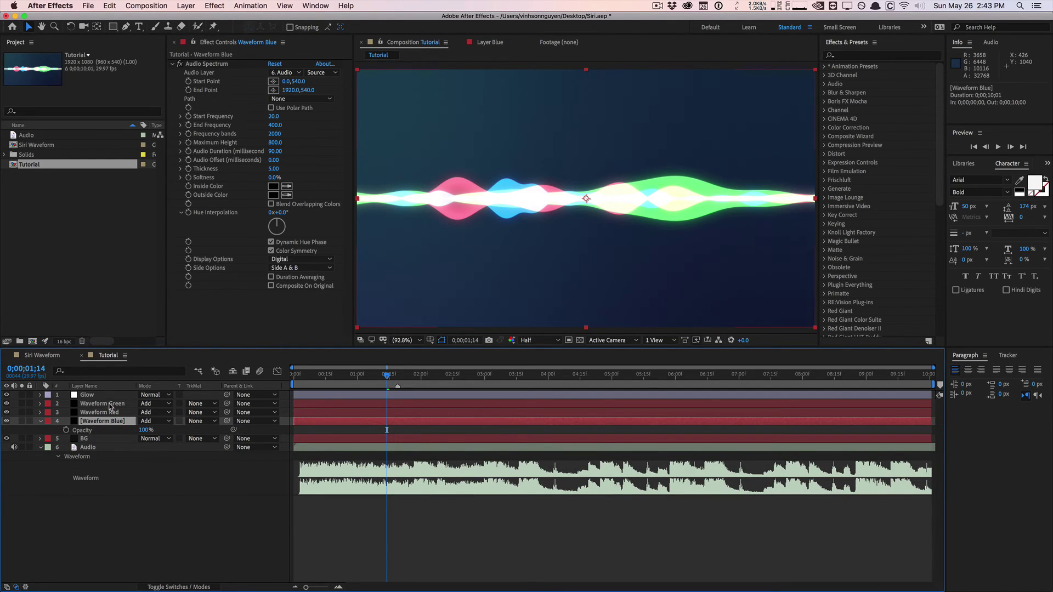
left_click(109, 404)
left_click(109, 413, "shift")
key("t")
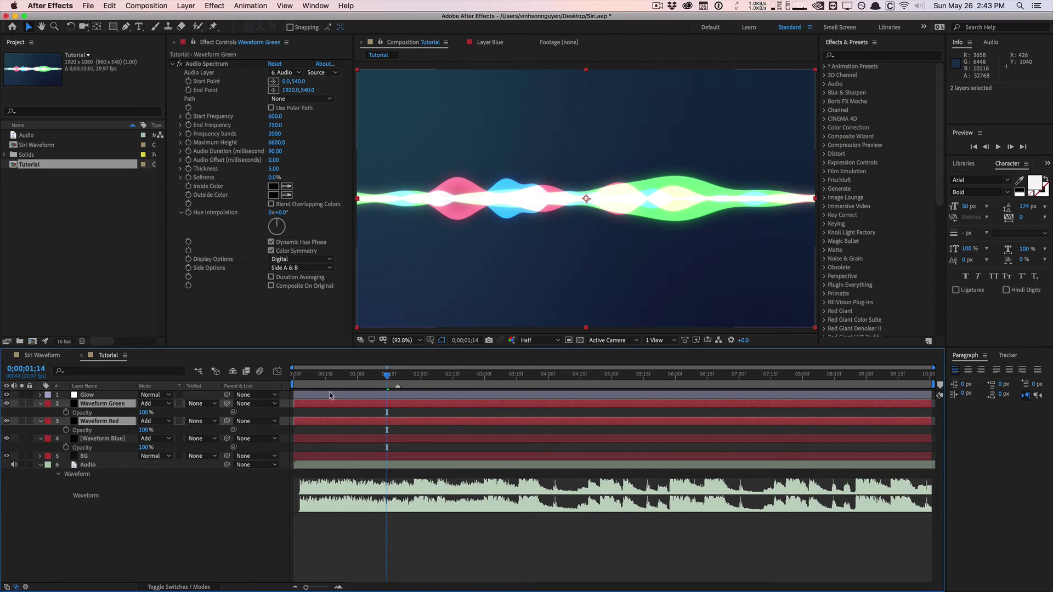
- Set the Opacity of Waveform Green, Waveform Red and Waveform Blue to 70% each
left_click(145, 412)
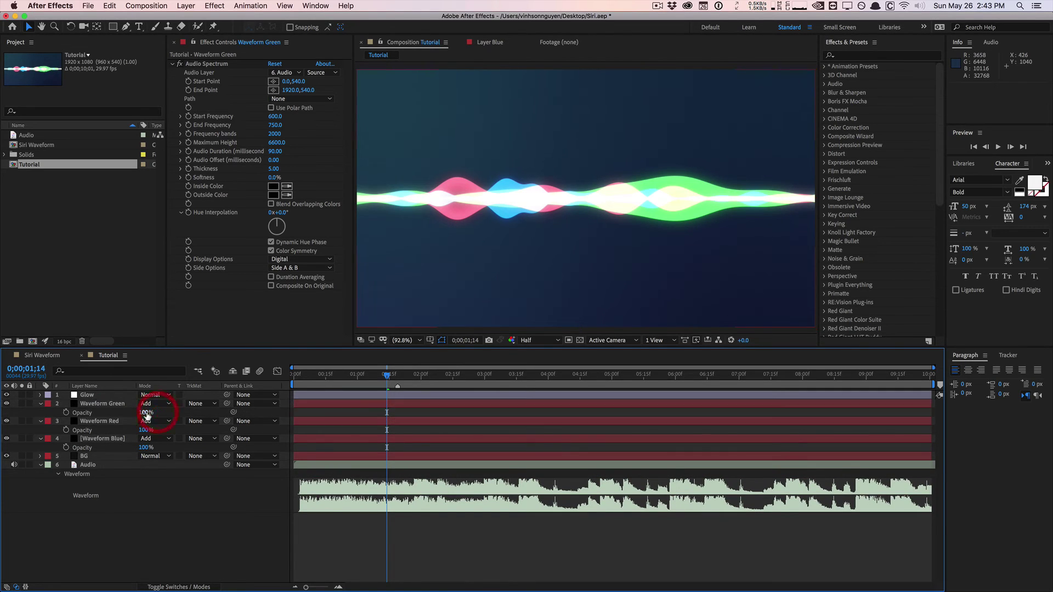
type("70")
key("Return")
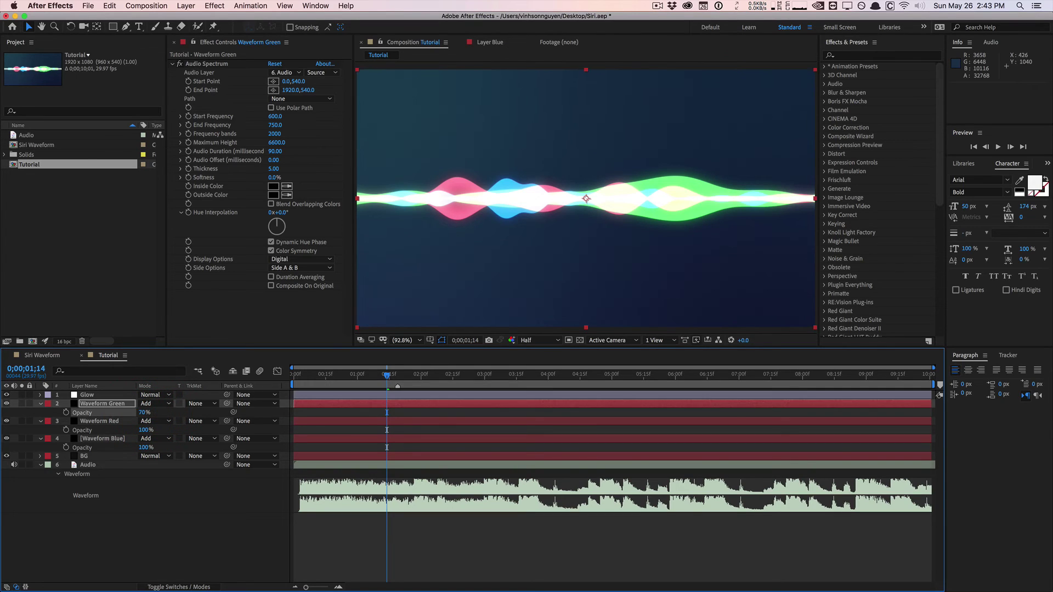
left_click(145, 430)
type("70")
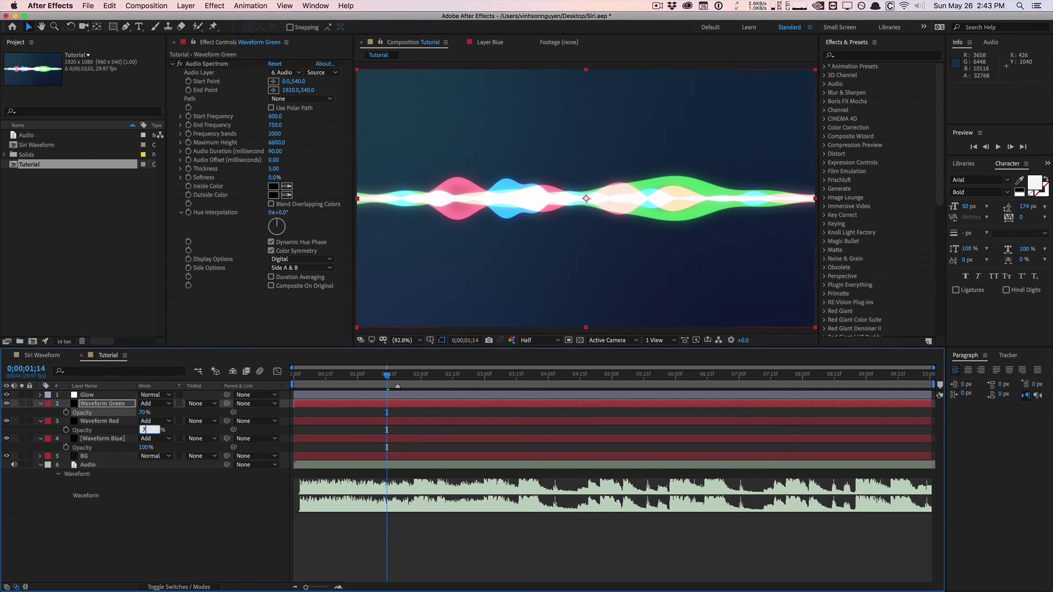
key("Return")
left_click(146, 448)
type("70")
key("Return")
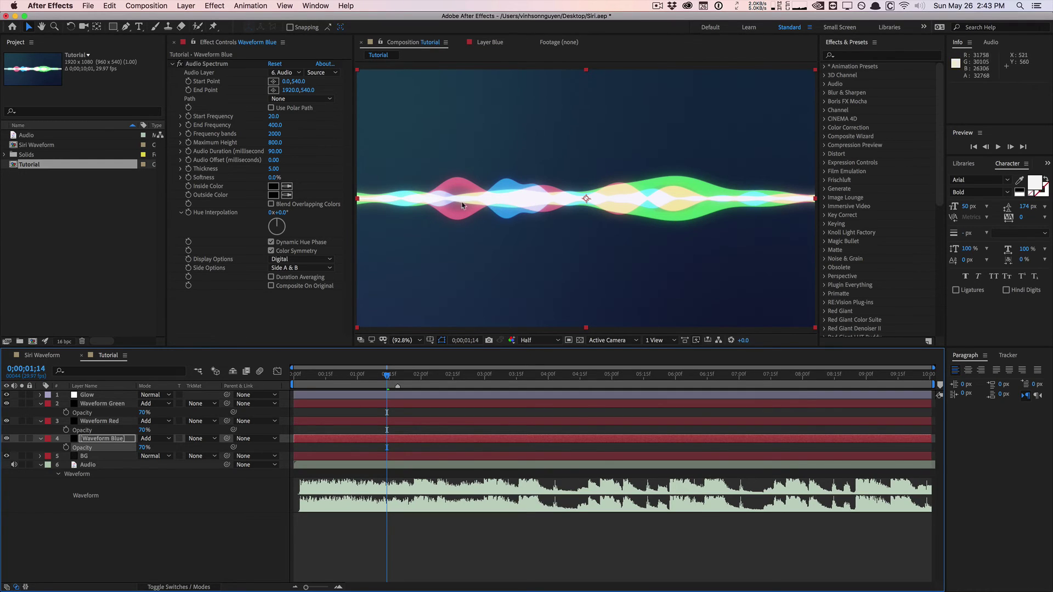
left_click(230, 526)
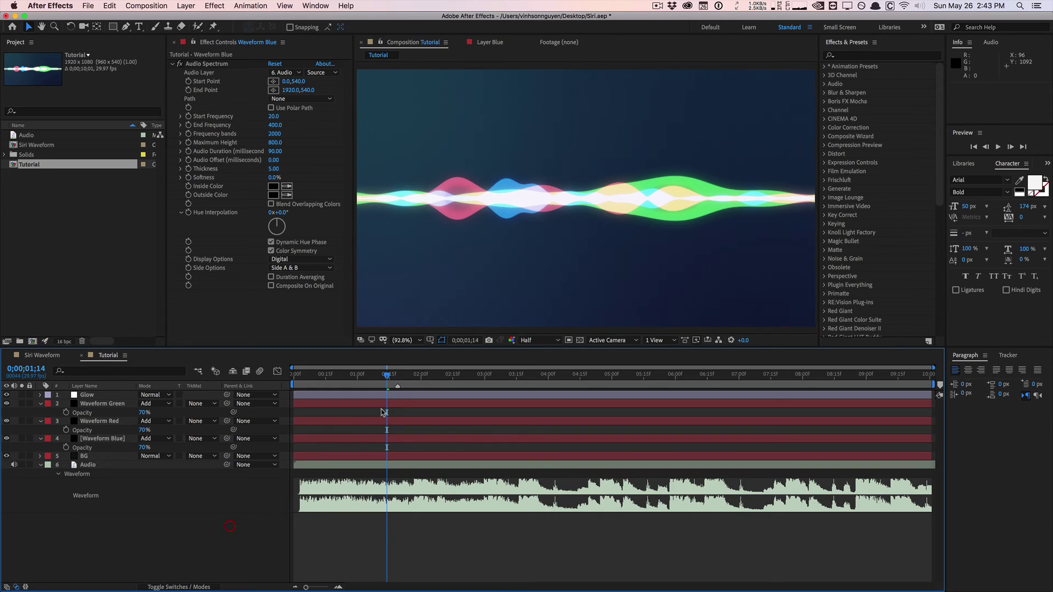
- Scrub through the Tutorial timeline to review how the semi-transparent waveforms blend as they move
left_click_drag(329, 377, 503, 373)
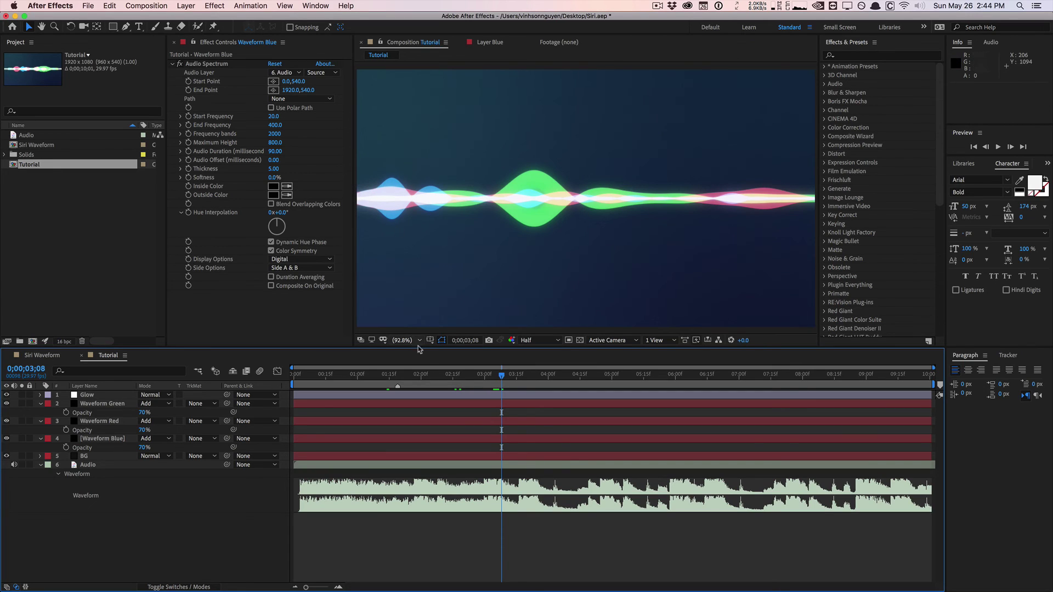
left_click(419, 378)
left_click_drag(419, 378, 447, 376)
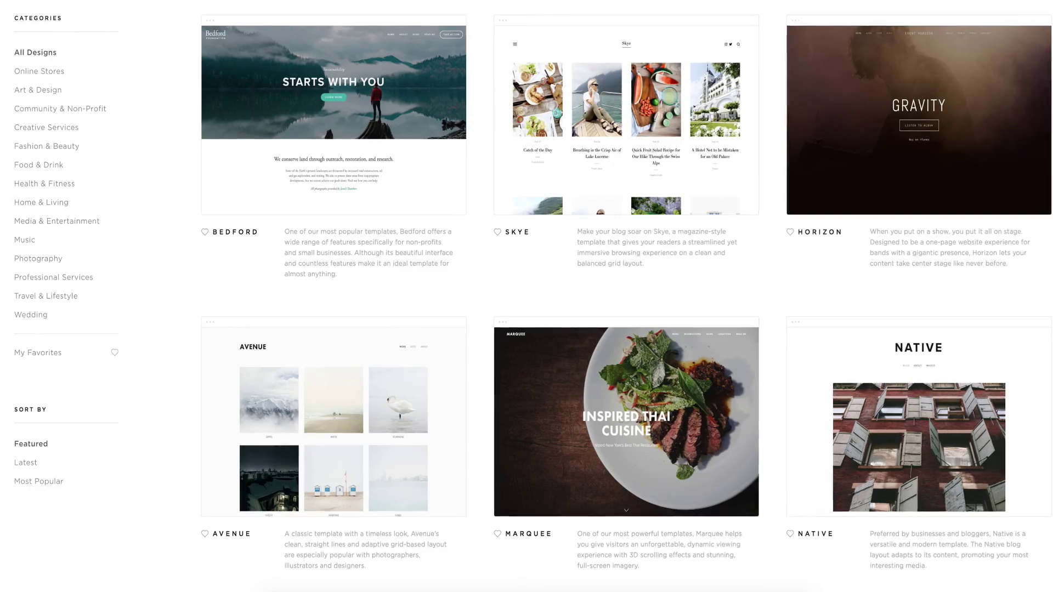
- Browse the website template gallery by the Online Stores, Art & Design and Community & Non-Profit categories
left_click(17, 72)
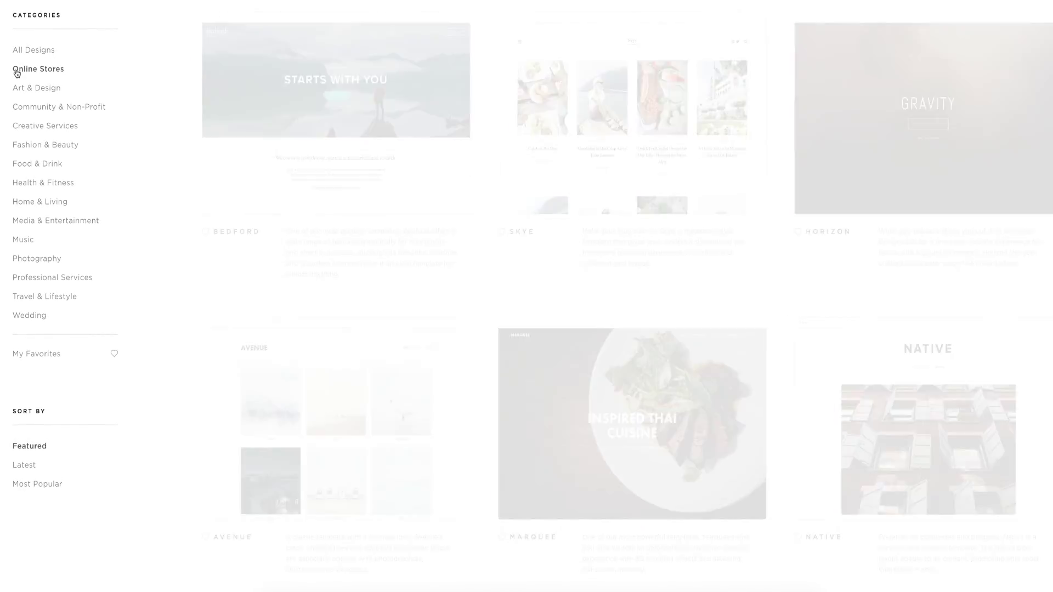
left_click(16, 84)
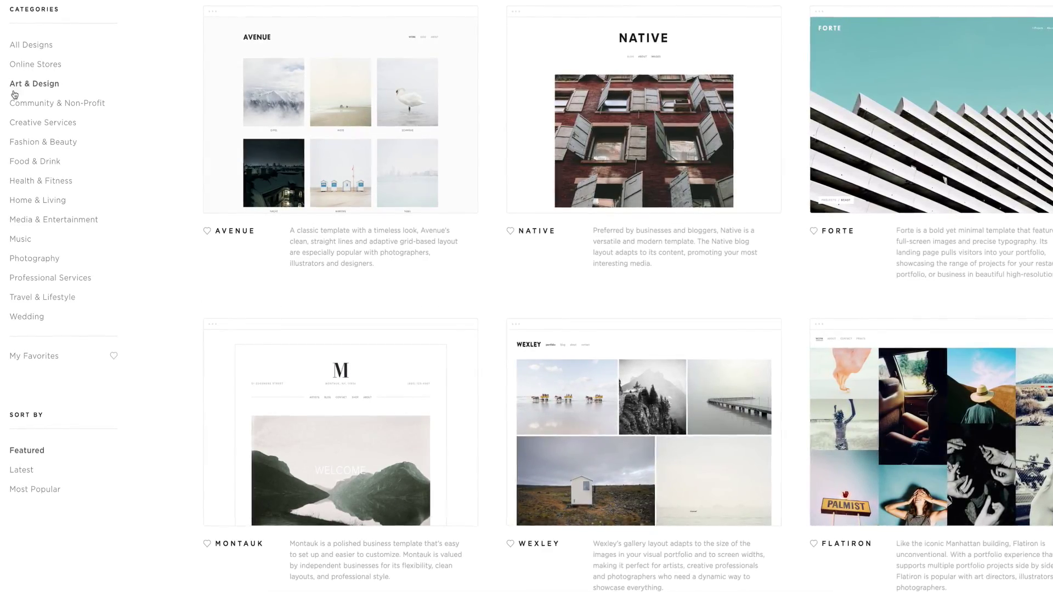
left_click(15, 103)
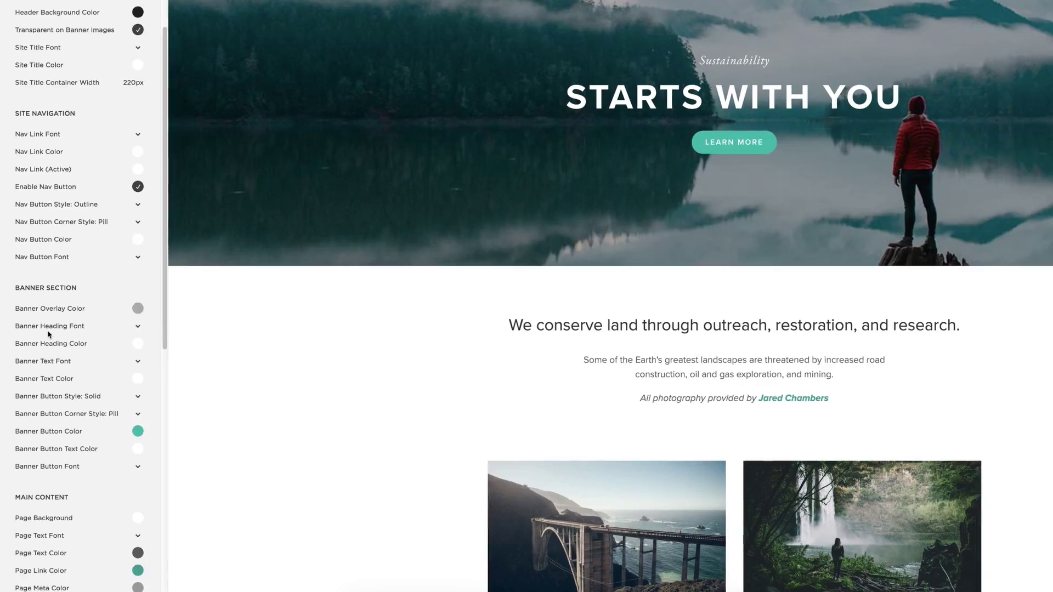
- Set the website template's Banner Button Color to dark grey, hsl(203, 4%, 31%)
scroll(83, 297, "down", 3)
left_click(137, 313)
left_click_drag(77, 242, 87, 242)
left_click(24, 317)
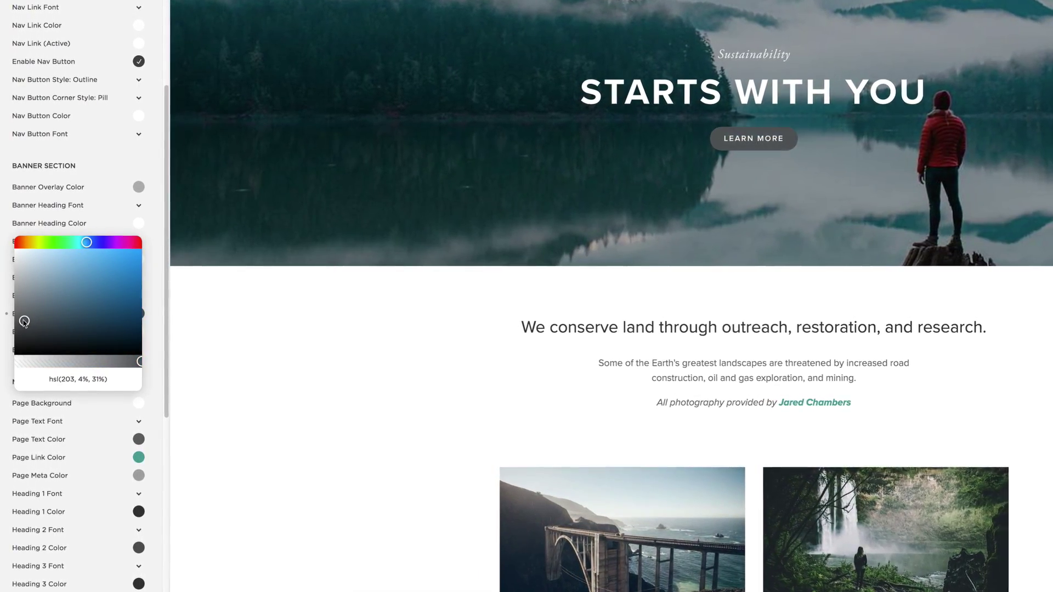
scroll(141, 400, "down", 2)
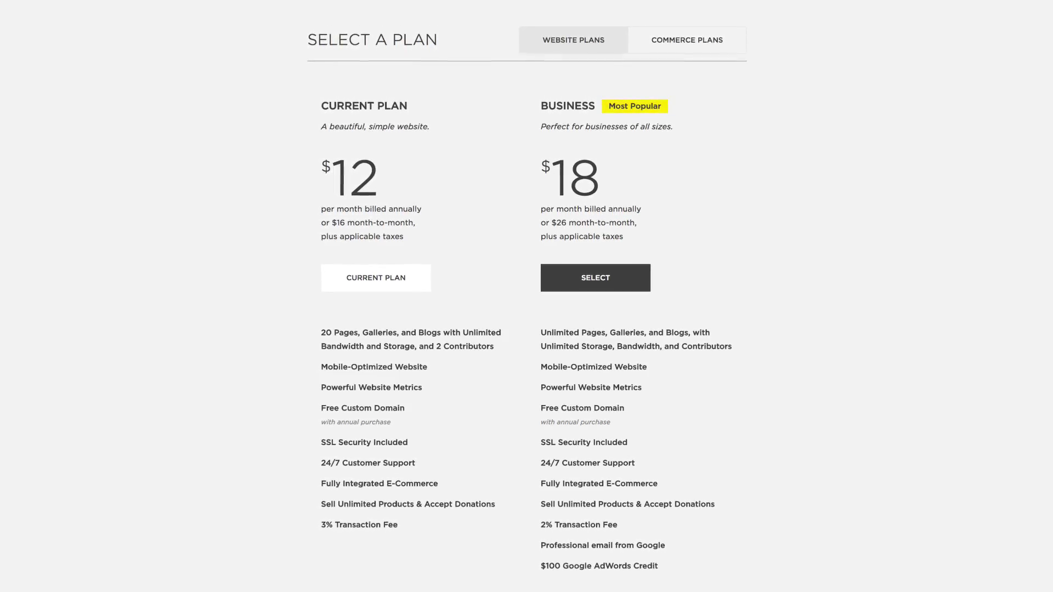